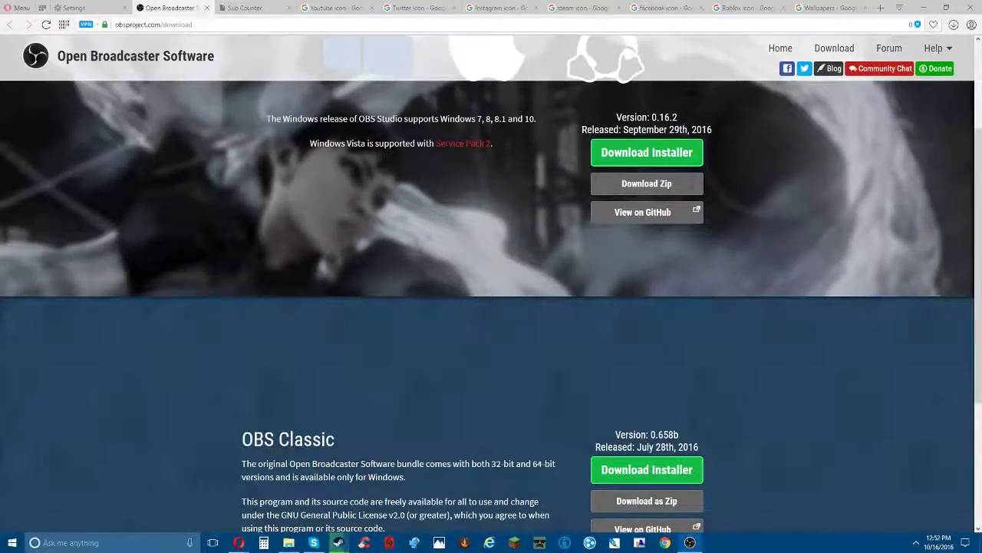
- Bring the OBS window in front of the browser and select the Recording source and the How to scene
key(alt+Tab)
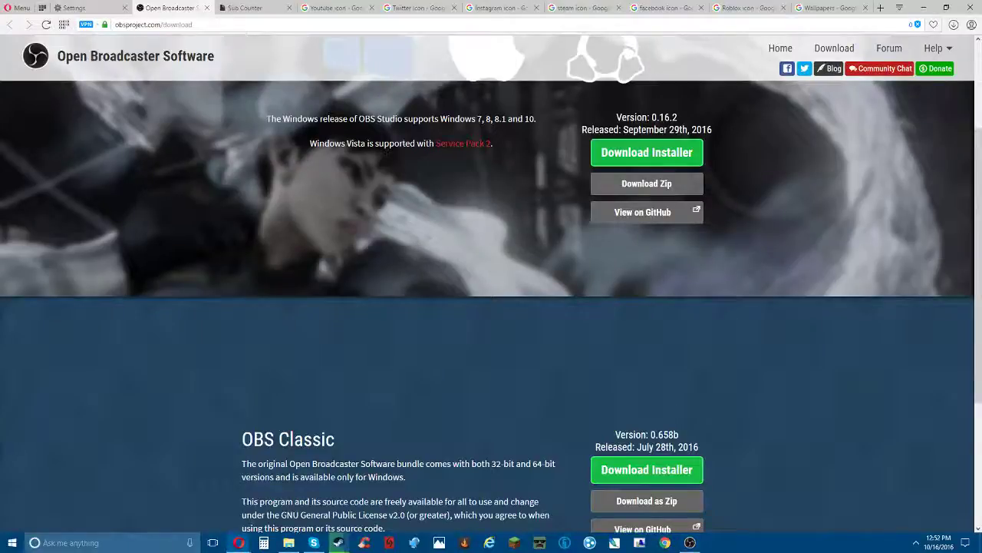
drag(0, 189, 285, 0)
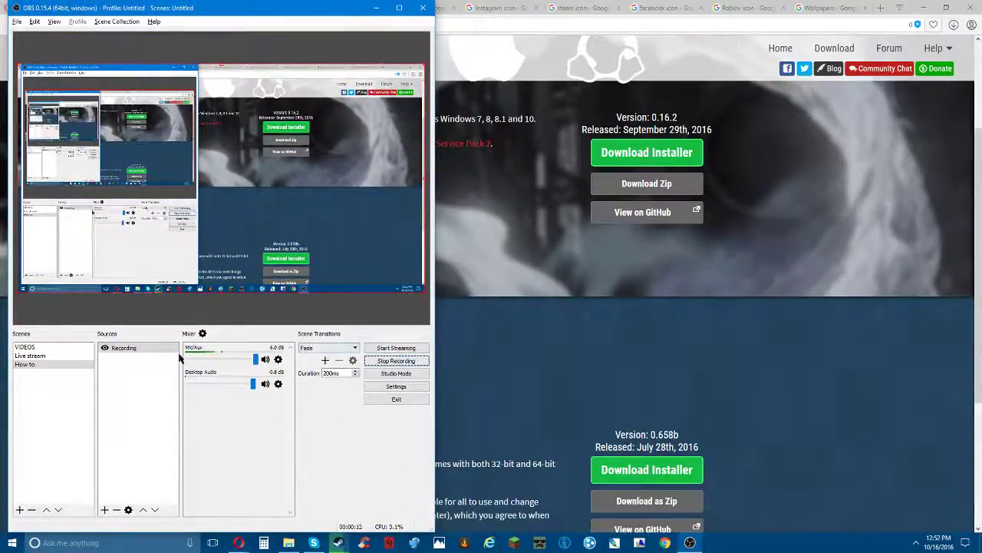
click(137, 349)
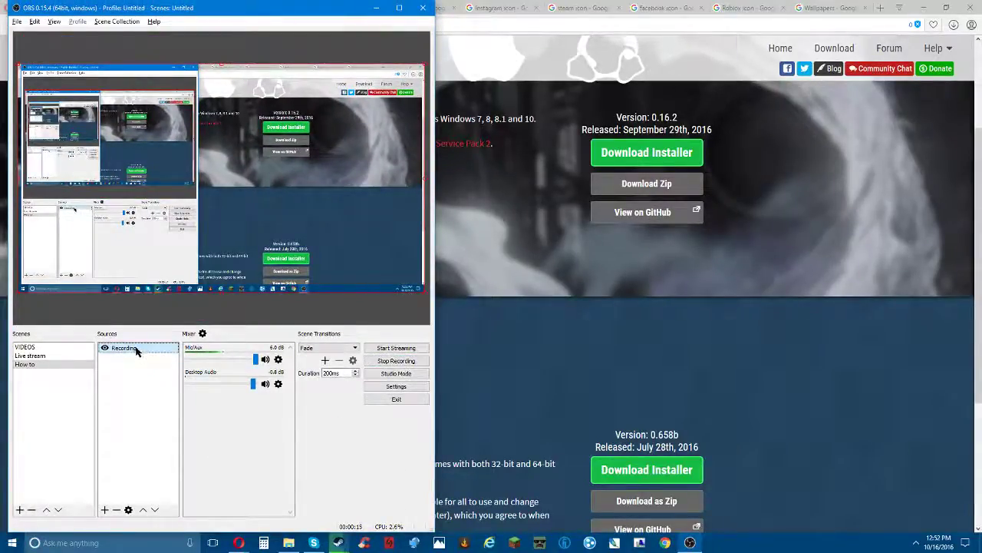
click(30, 365)
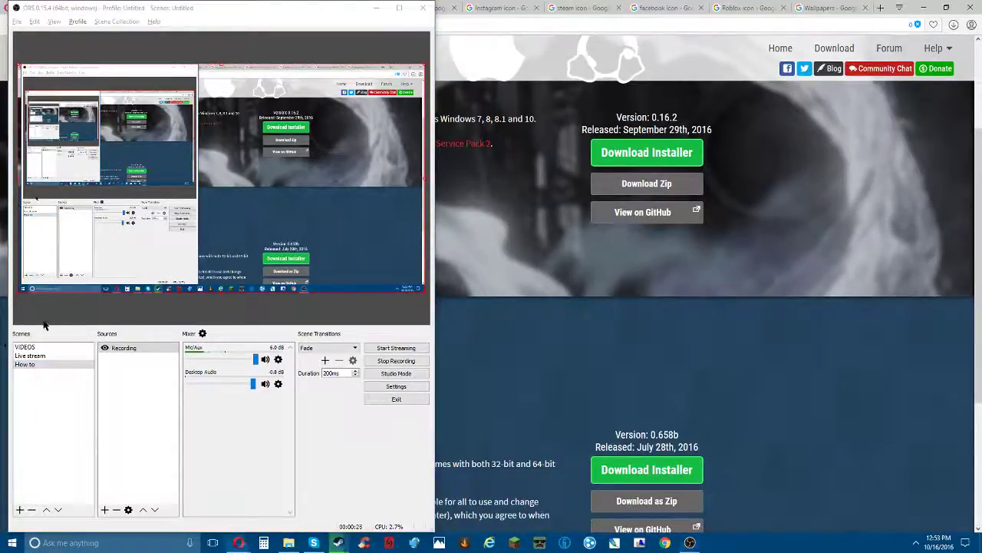
right_click(38, 407)
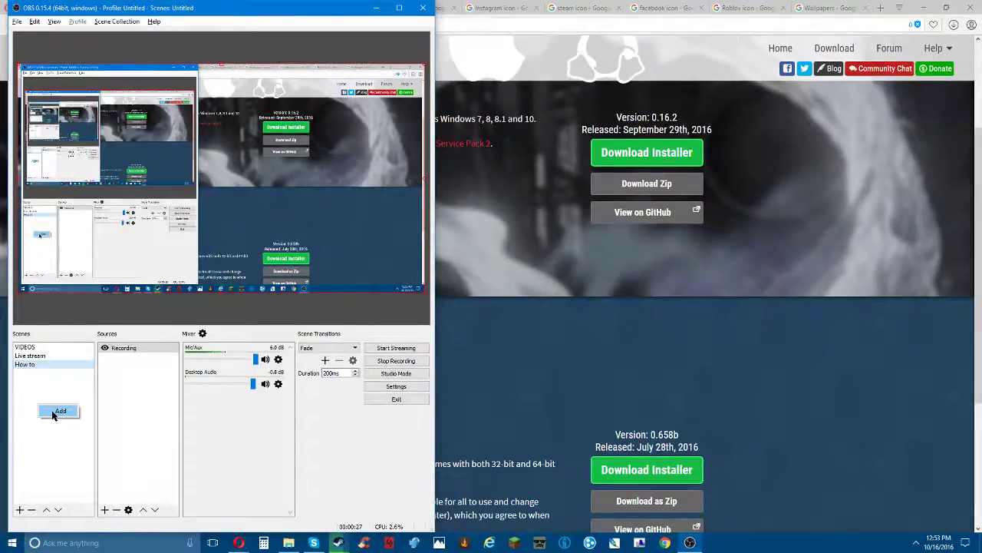
click(51, 410)
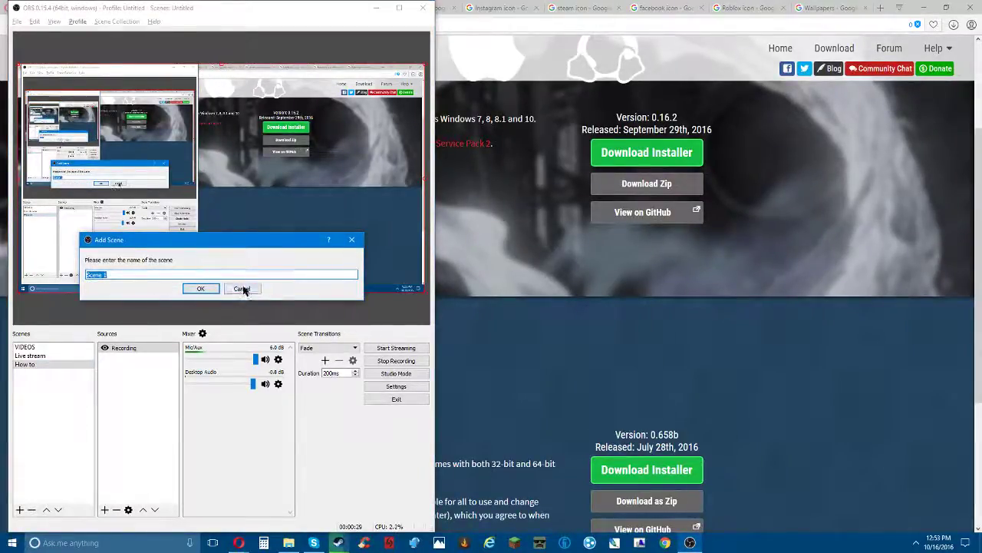
key(BackSpace)
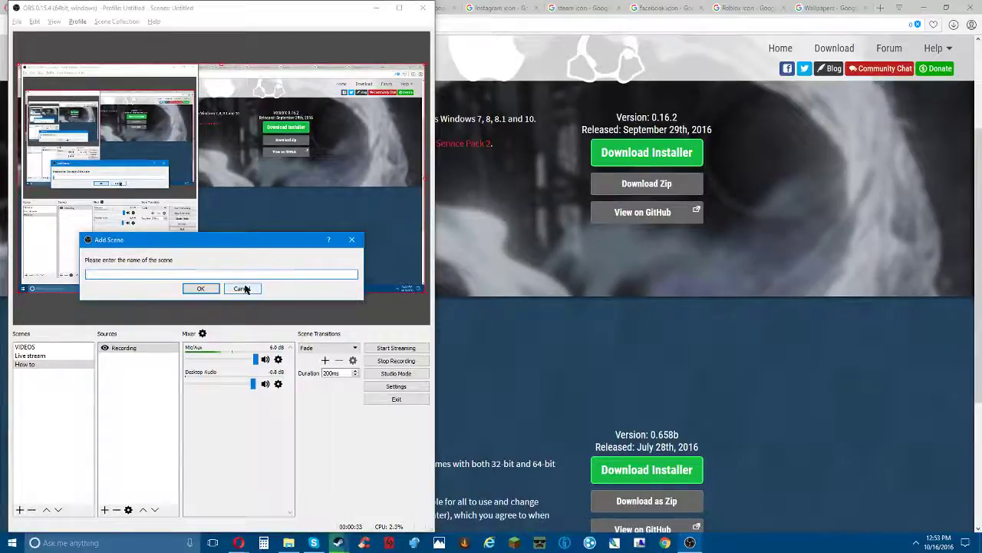
click(243, 289)
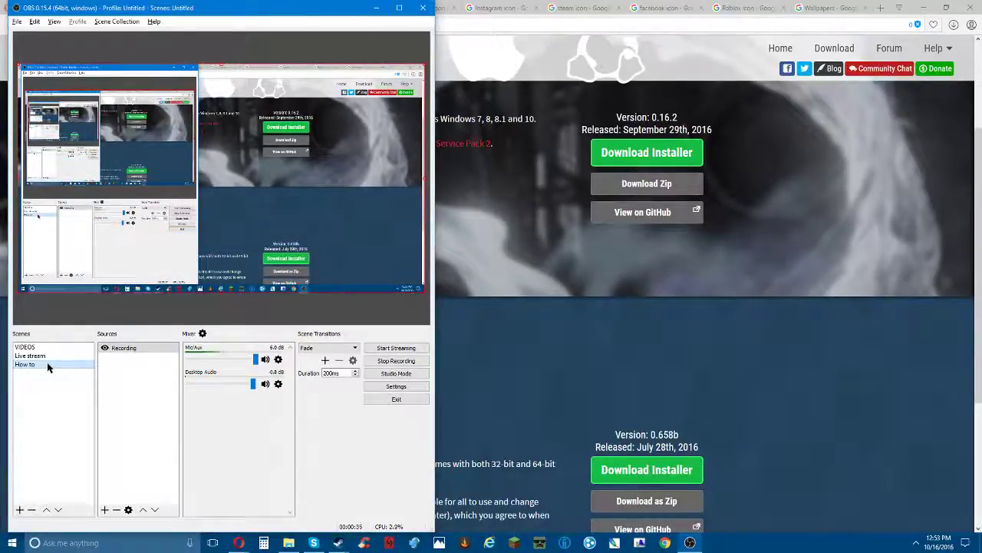
right_click(129, 361)
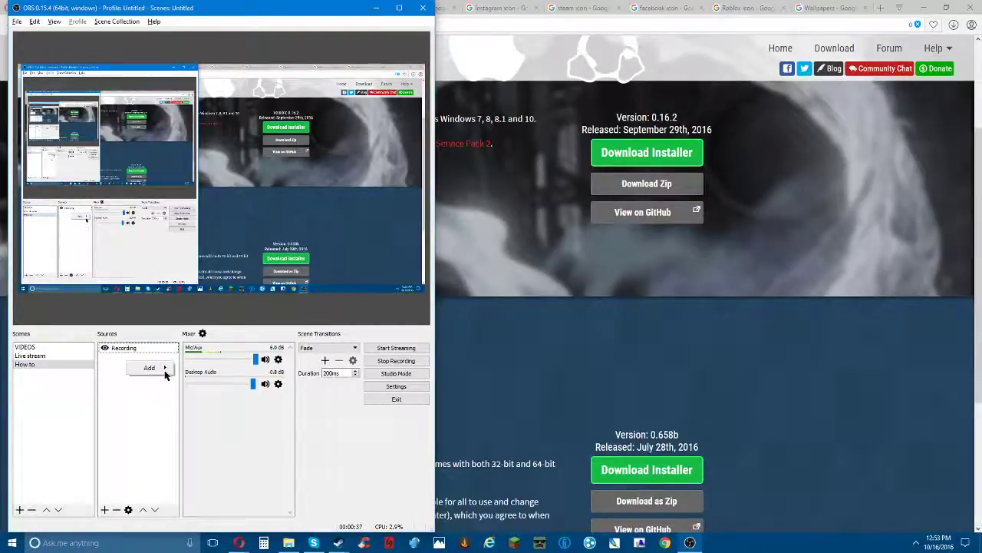
mouse_move(164, 364)
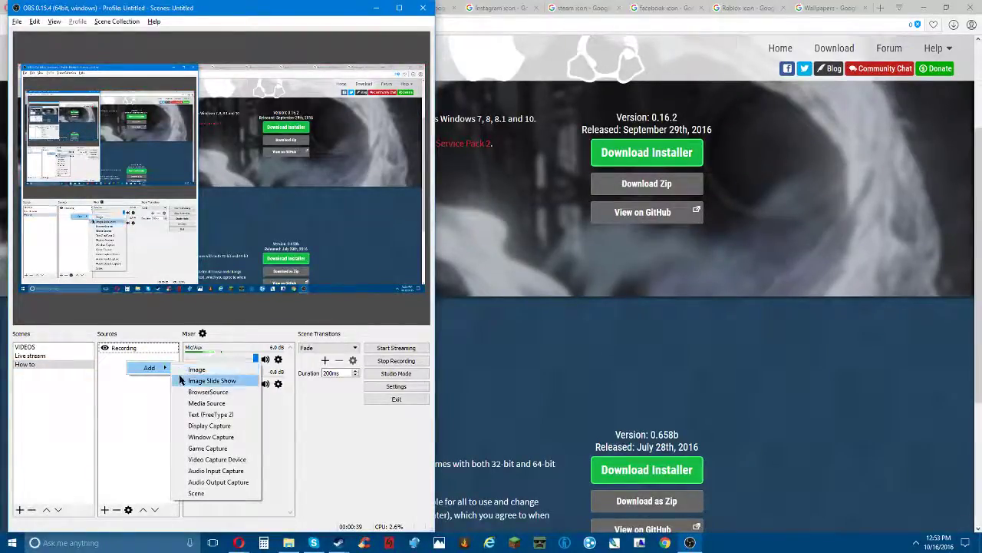
click(215, 426)
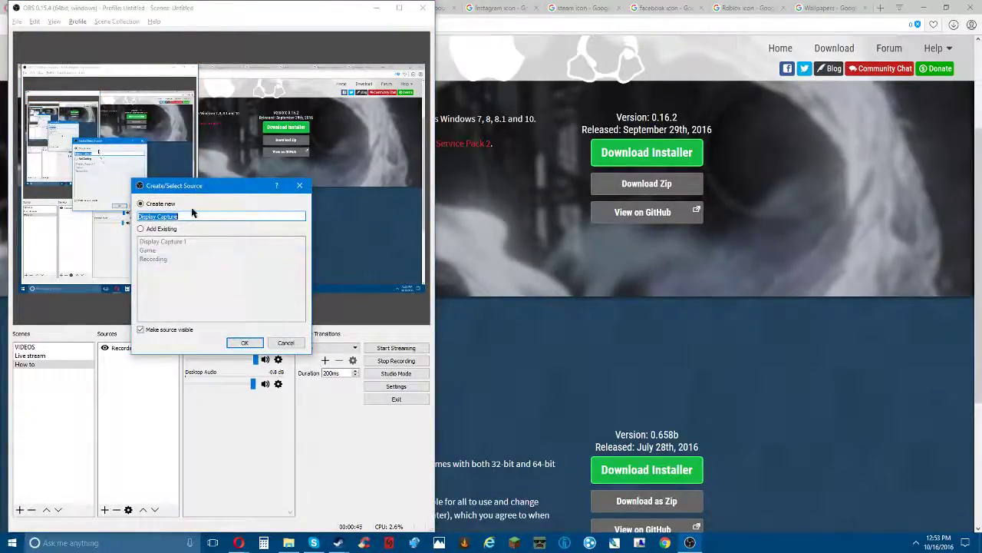
click(280, 343)
- Move the OBS window out of view and download the OBS Studio 0.16.2 installer for Windows from the obsproject.com download page
drag(232, 2, 0, 13)
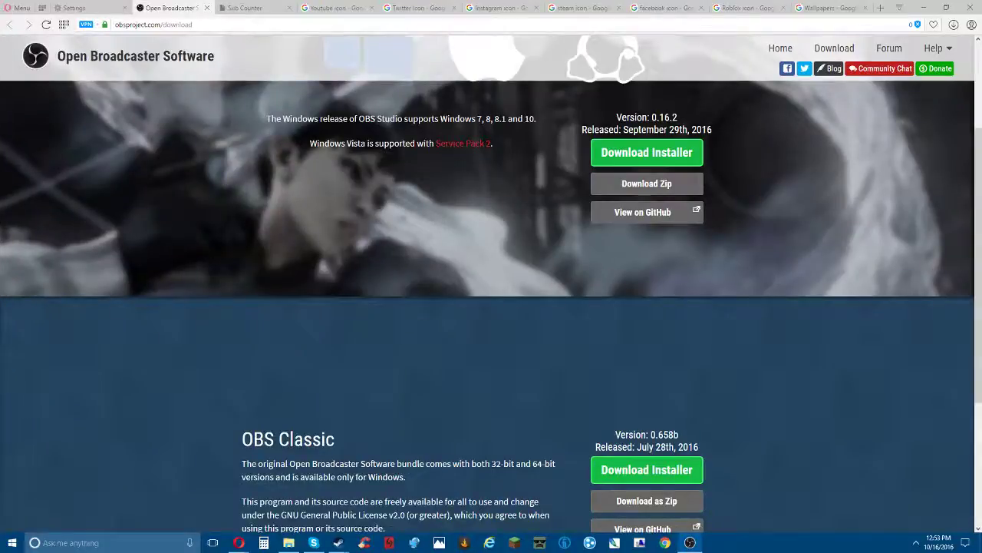
click(84, 9)
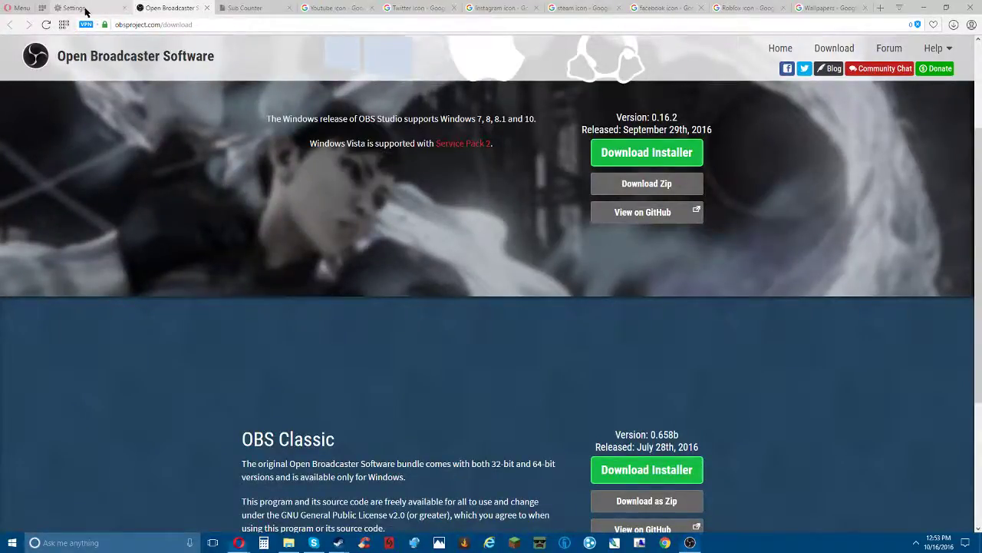
click(175, 5)
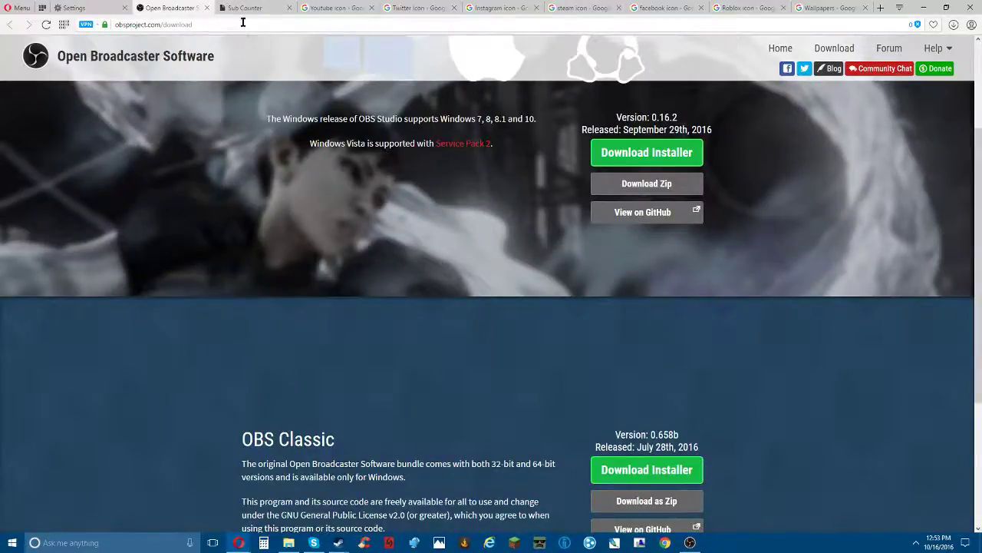
scroll(662, 234, up, 2)
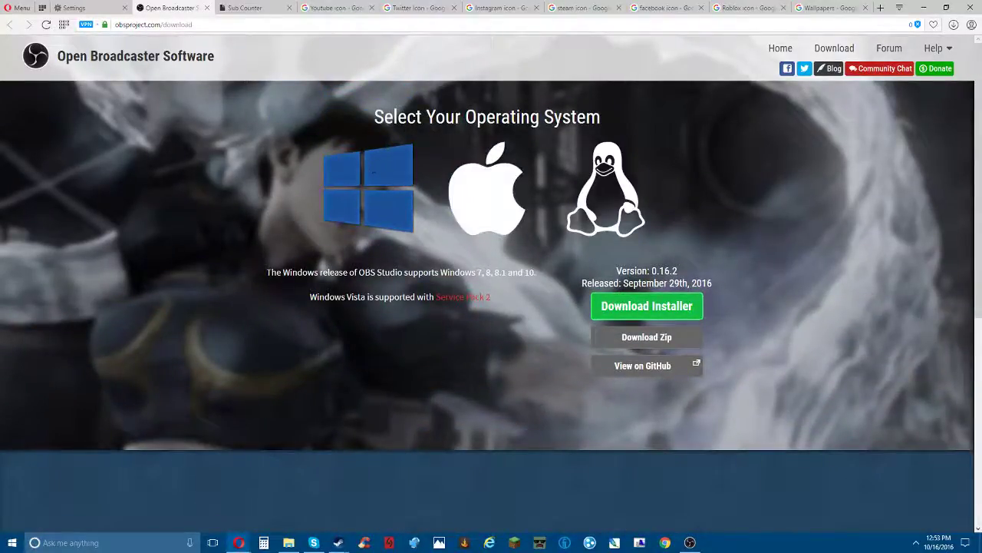
click(688, 310)
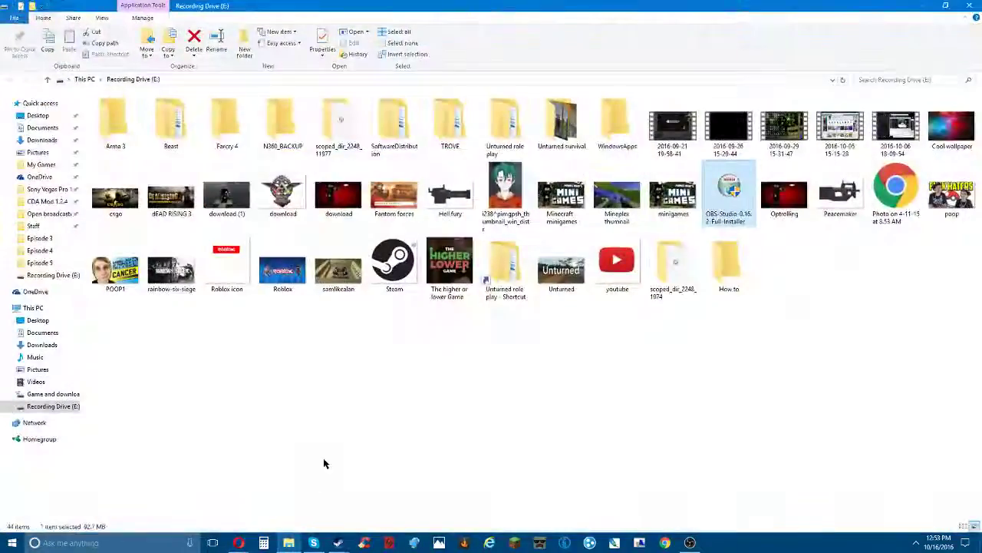
- Launch OBS-Studio-0.16.2-Full-Installer from the Recording Drive and accept the license agreement
double_click(731, 196)
double_click(731, 195)
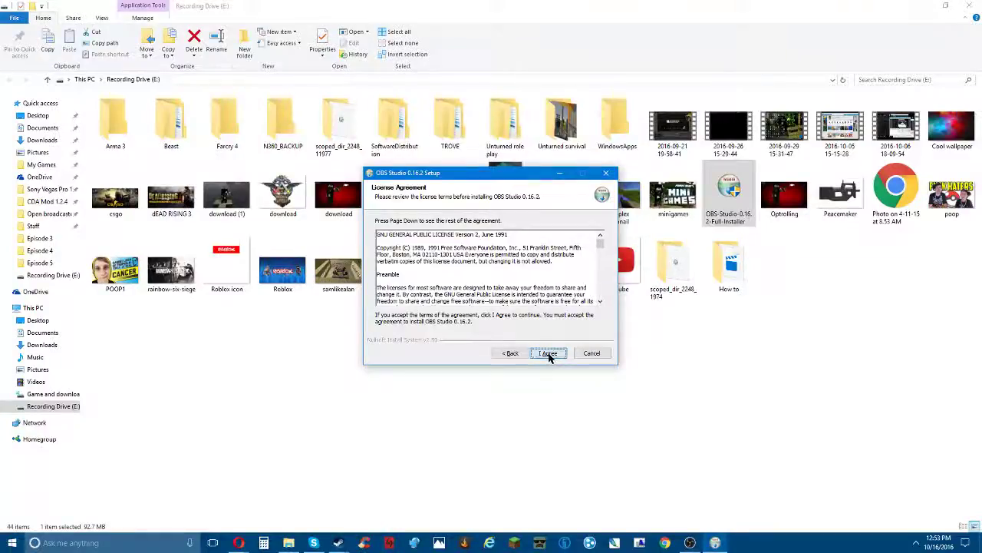
click(548, 352)
click(546, 353)
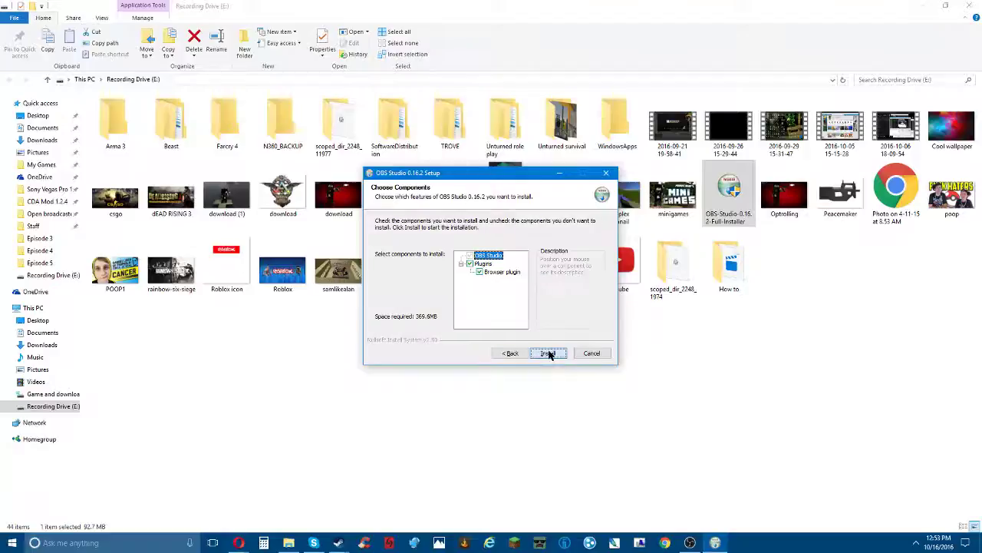
- Toggle the Plugins and Browser plugin components off and back on in the setup's component selection
click(470, 263)
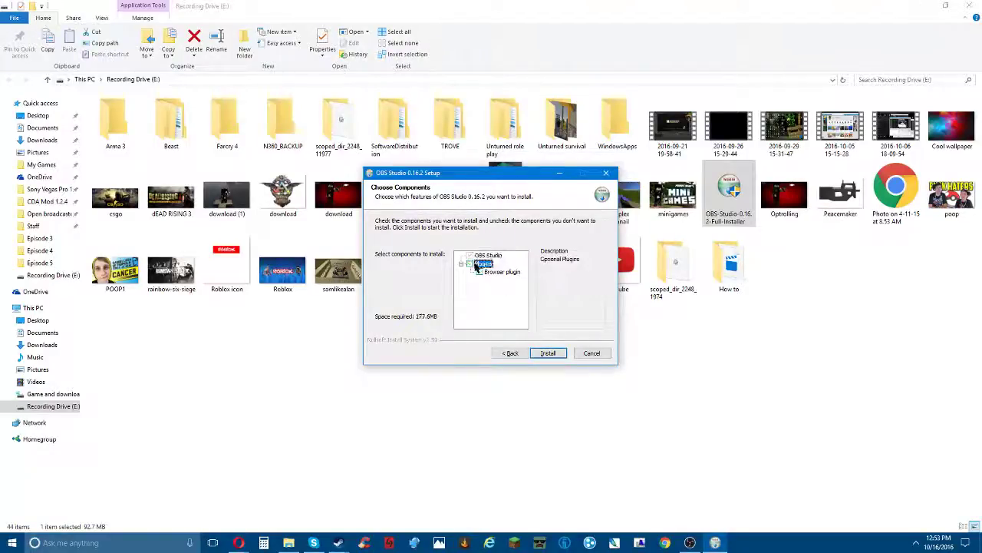
click(471, 263)
click(480, 272)
click(470, 263)
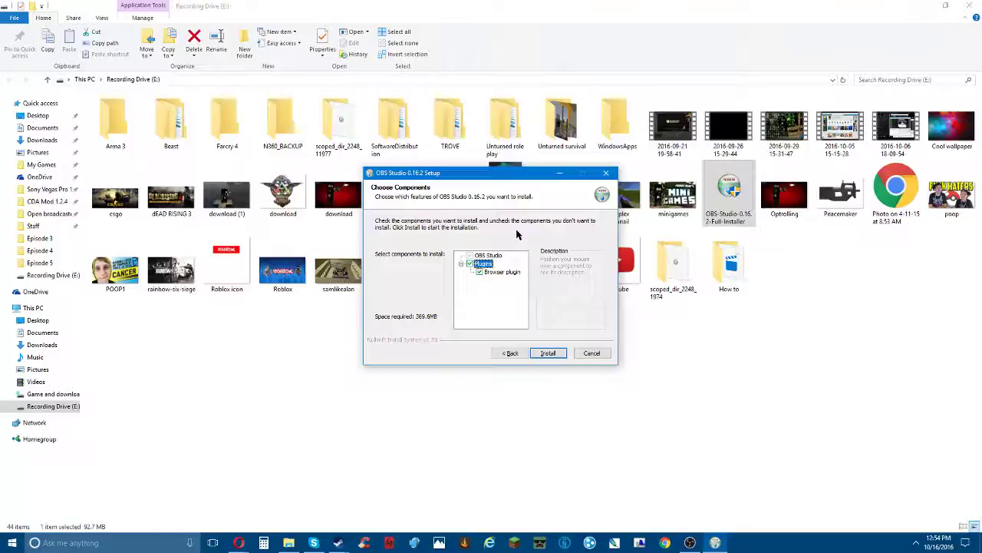
mouse_move(502, 263)
click(471, 264)
click(471, 264)
- Quit the OBS Studio 0.16.2 setup without installing and close the Recording Drive folder window
click(591, 353)
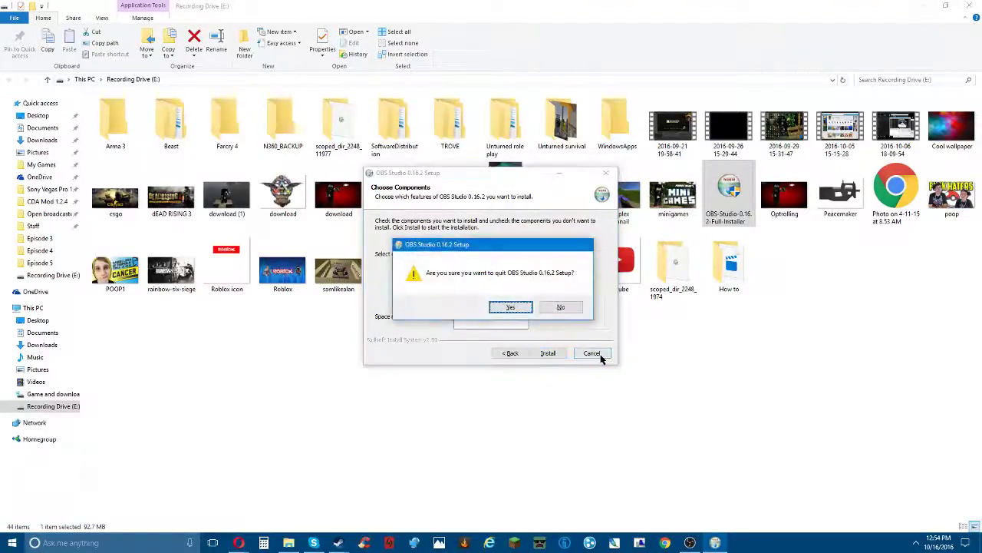
click(511, 307)
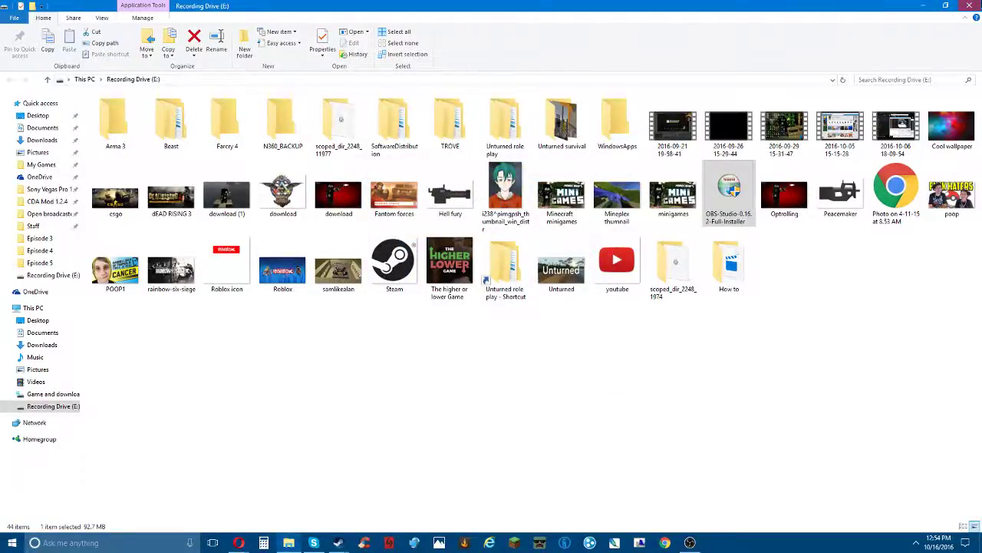
click(970, 4)
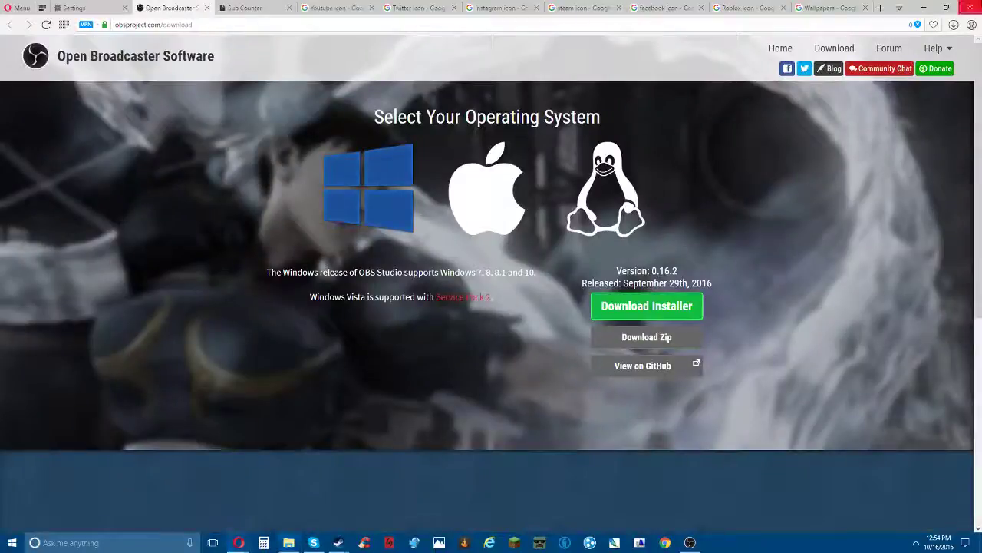
- Examine the Mac and Linux download options on the OBS page and return to the Windows options
click(459, 203)
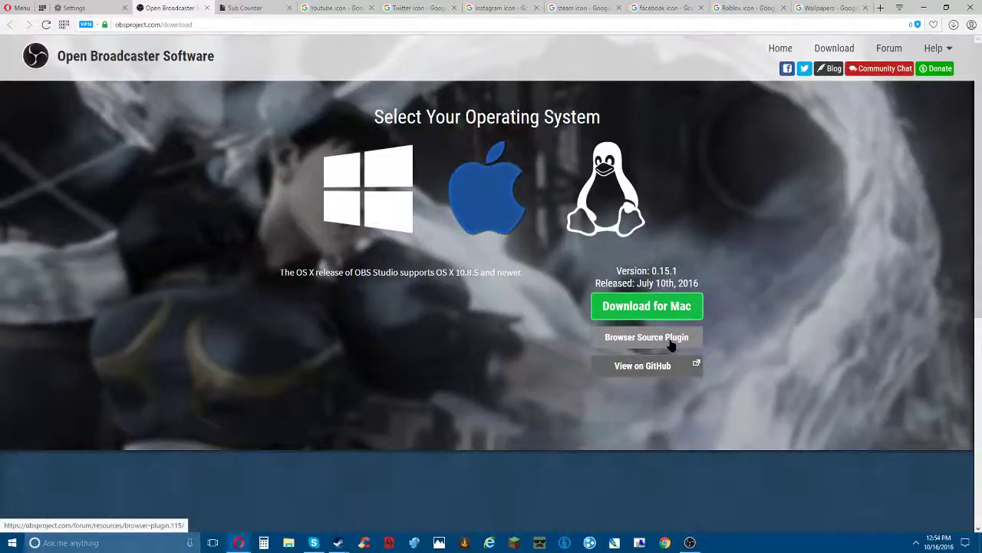
click(397, 217)
click(470, 210)
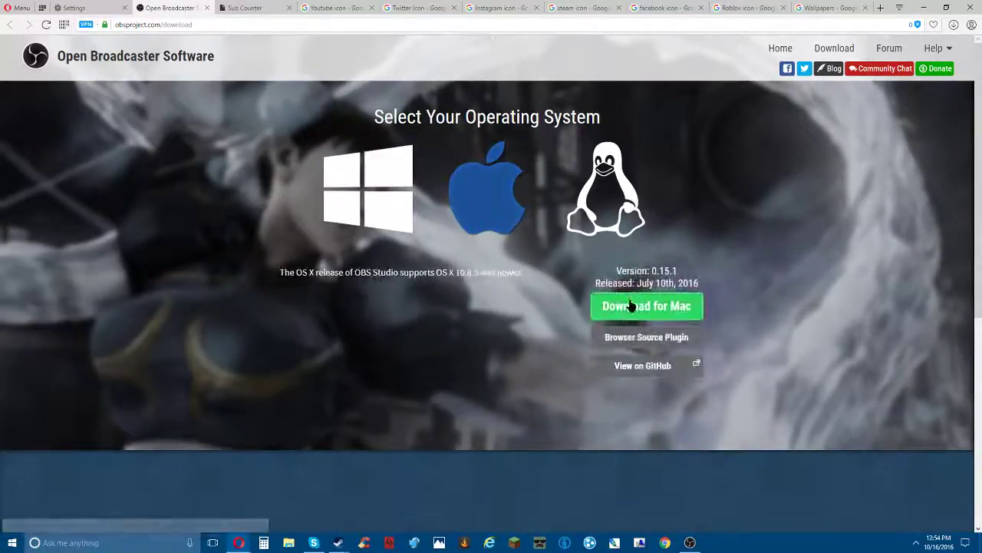
click(607, 185)
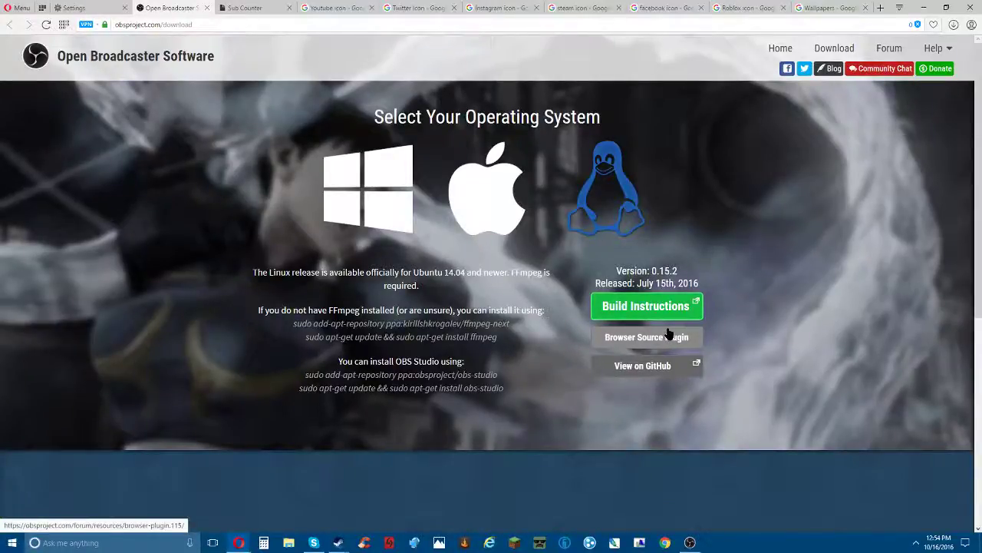
click(399, 182)
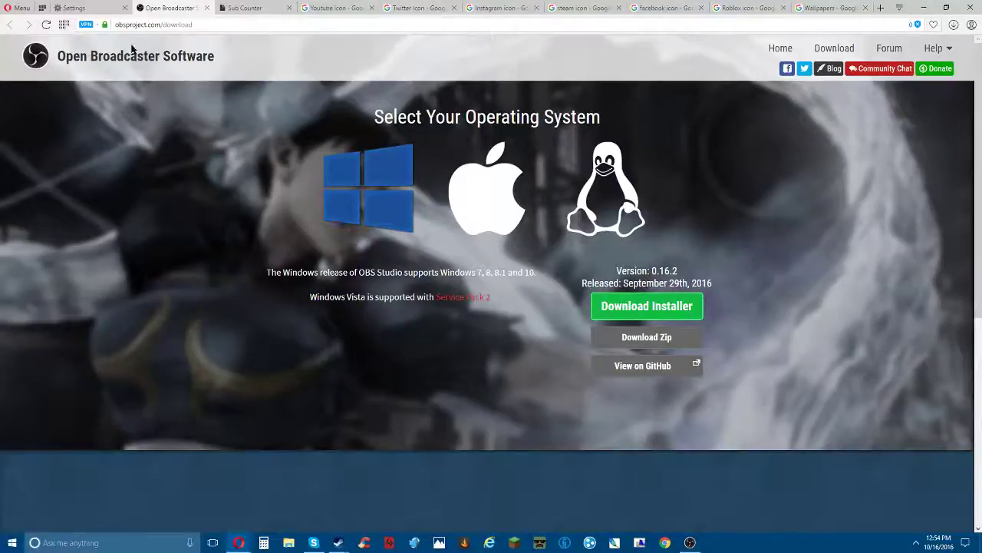
- Bring the OBS window back in front of the browser and review the source types that can be added
drag(0, 257, 240, 4)
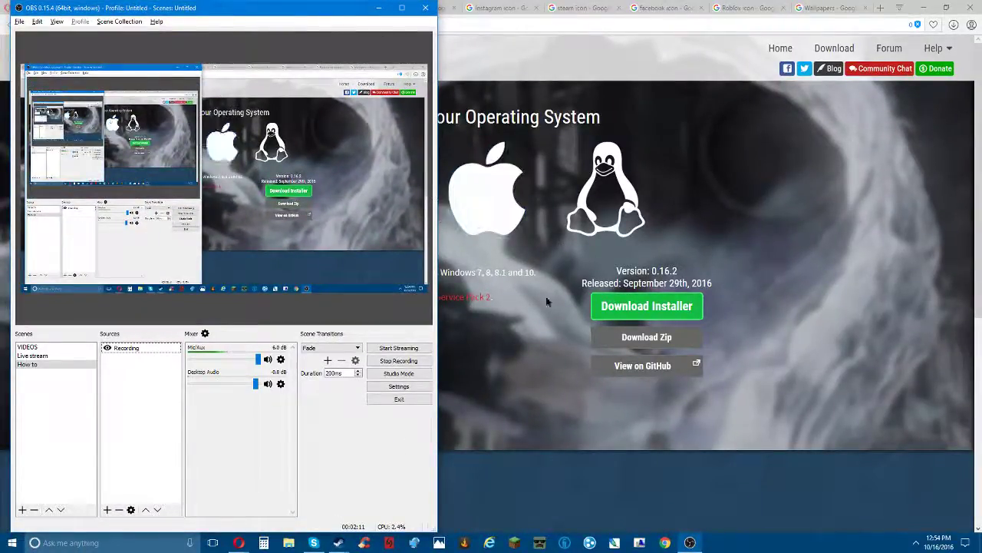
mouse_move(292, 8)
mouse_down()
mouse_move(321, 197)
mouse_move(314, 364)
mouse_move(286, 164)
mouse_move(282, 2)
mouse_up()
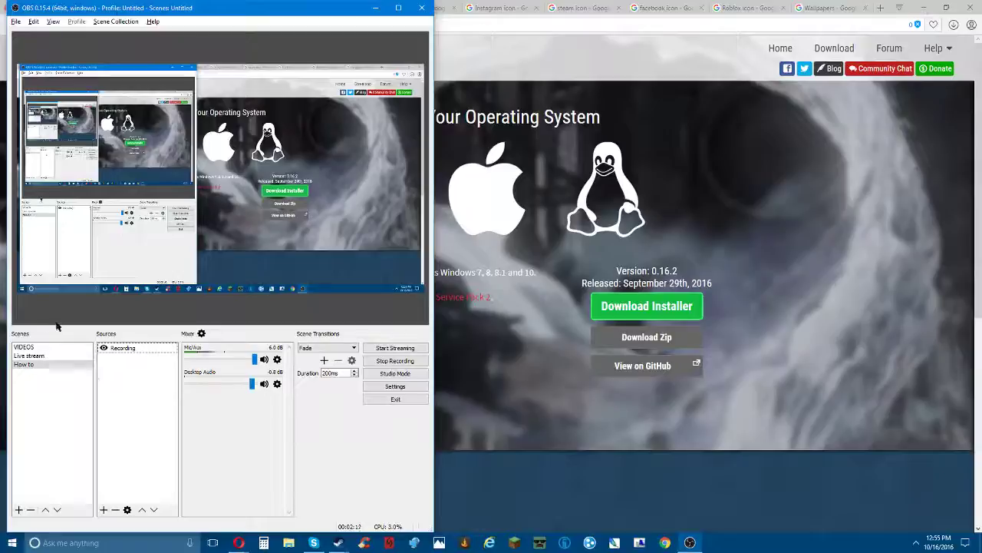
right_click(109, 368)
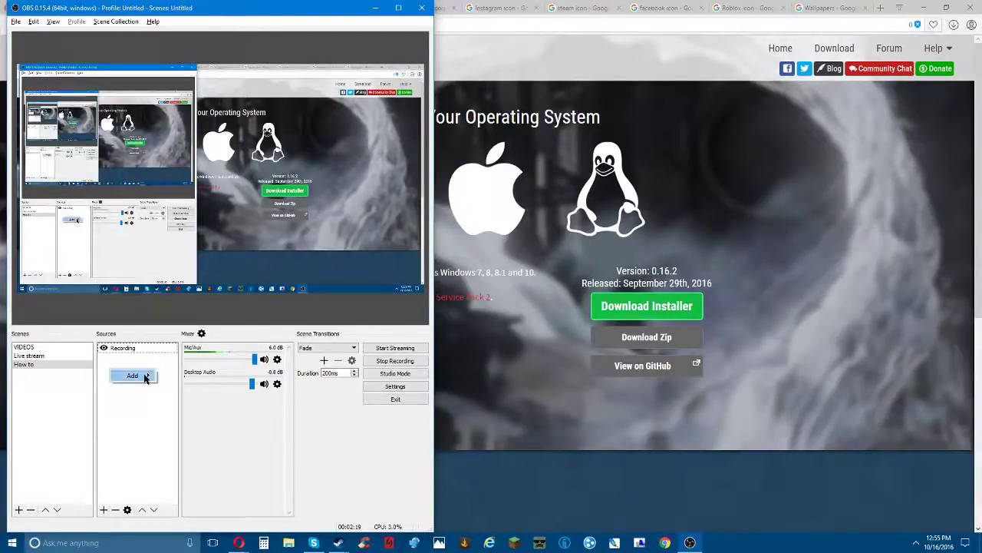
mouse_move(146, 373)
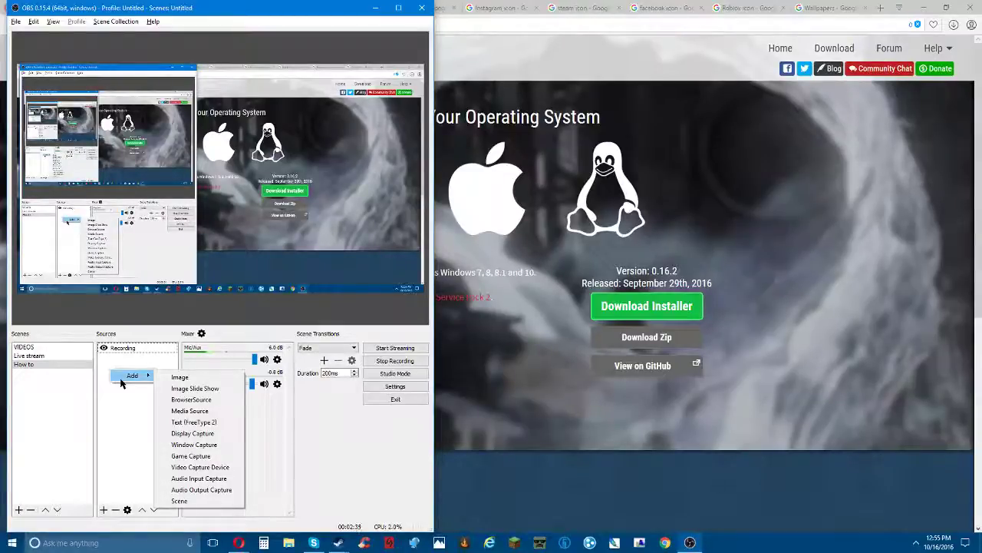
click(129, 353)
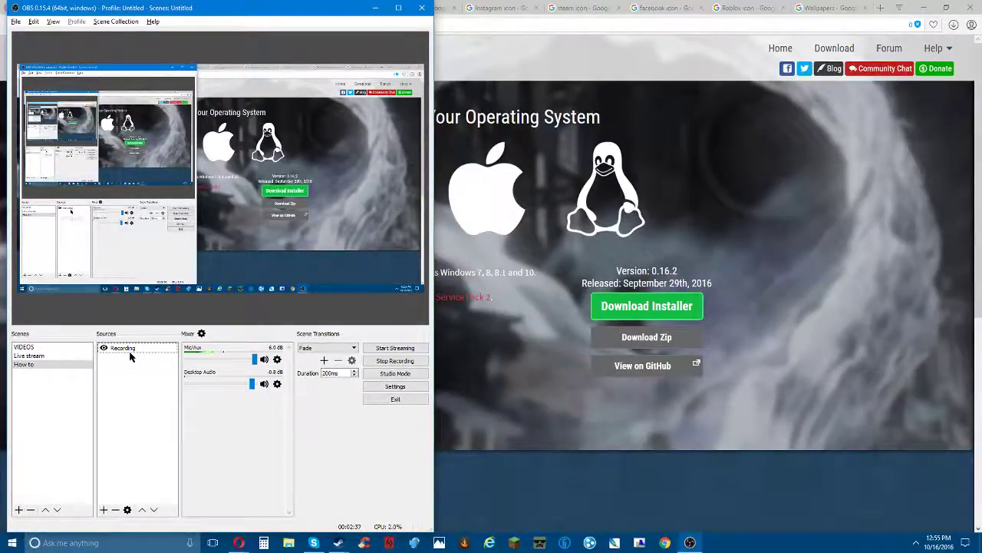
- Add a new Media Source with the default name and settings to the How to scene
right_click(135, 391)
mouse_move(171, 391)
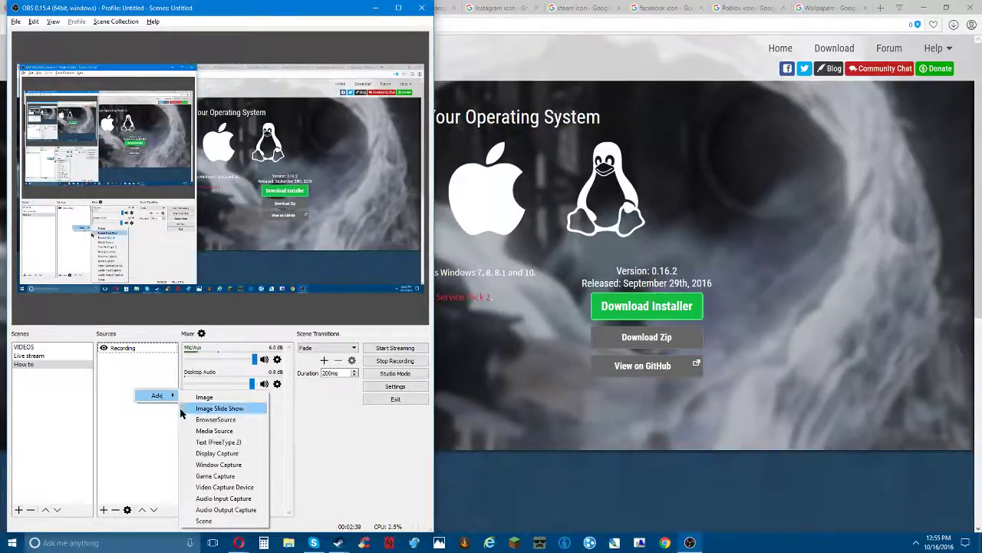
click(215, 430)
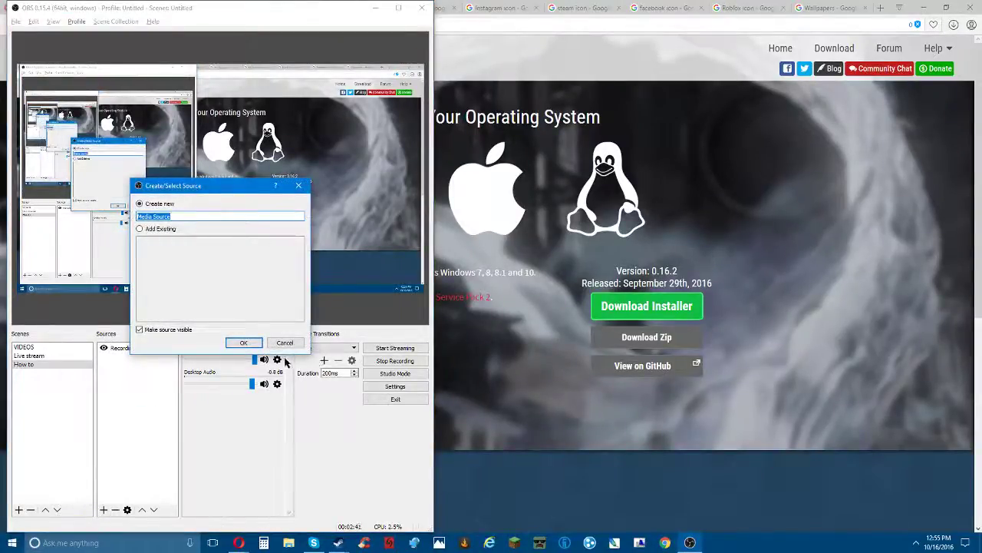
click(254, 343)
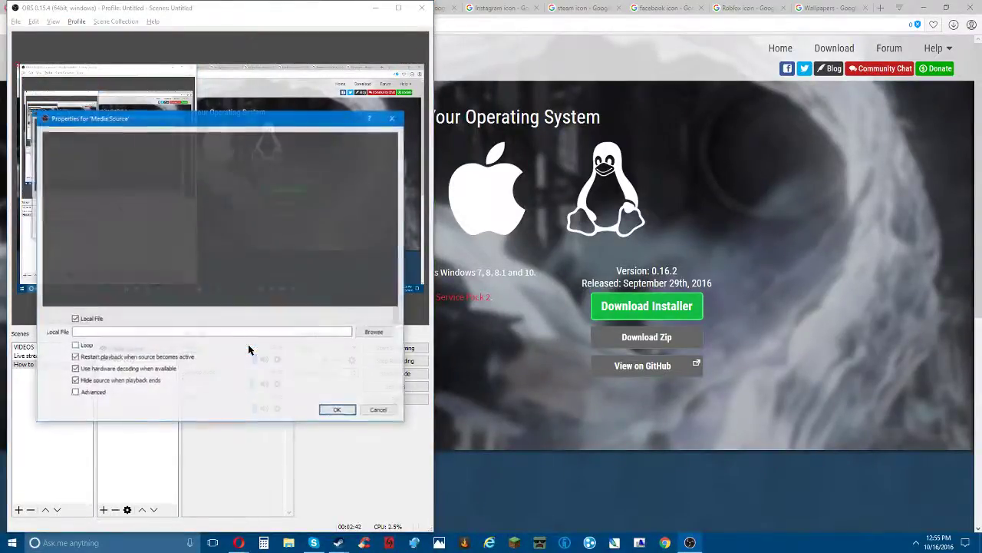
click(345, 409)
- Compare the Media Source and Recording entries and review the actions available for the Recording source
click(122, 358)
click(124, 350)
click(129, 360)
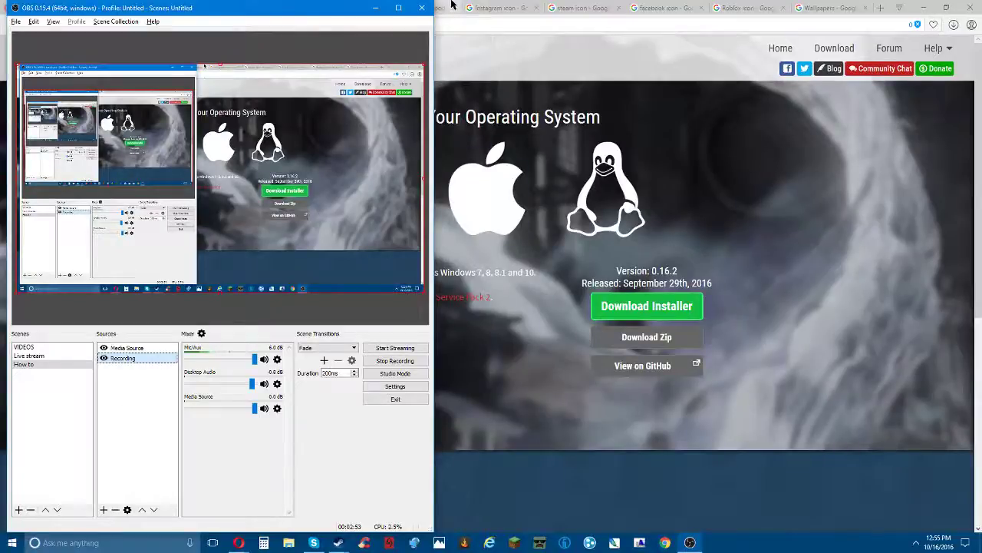
click(130, 348)
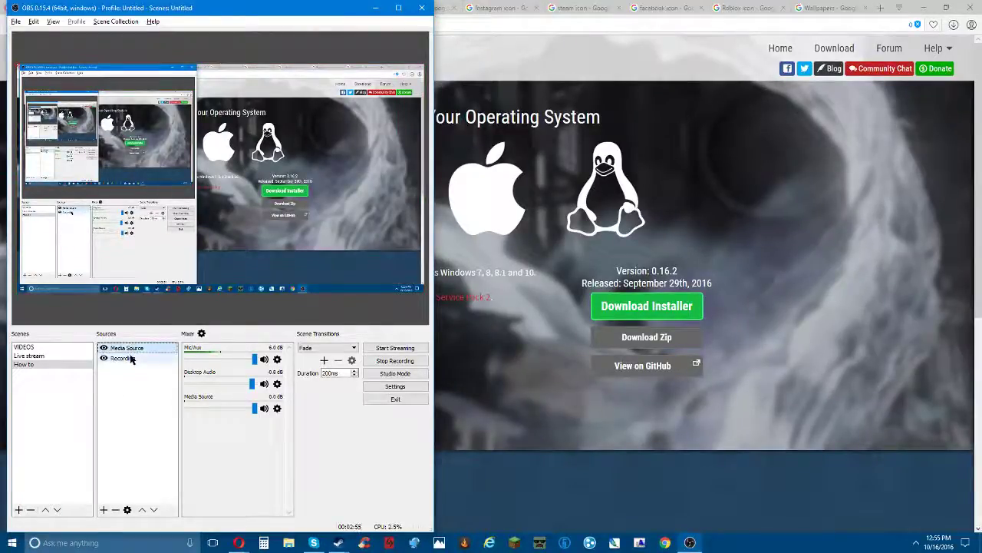
click(130, 359)
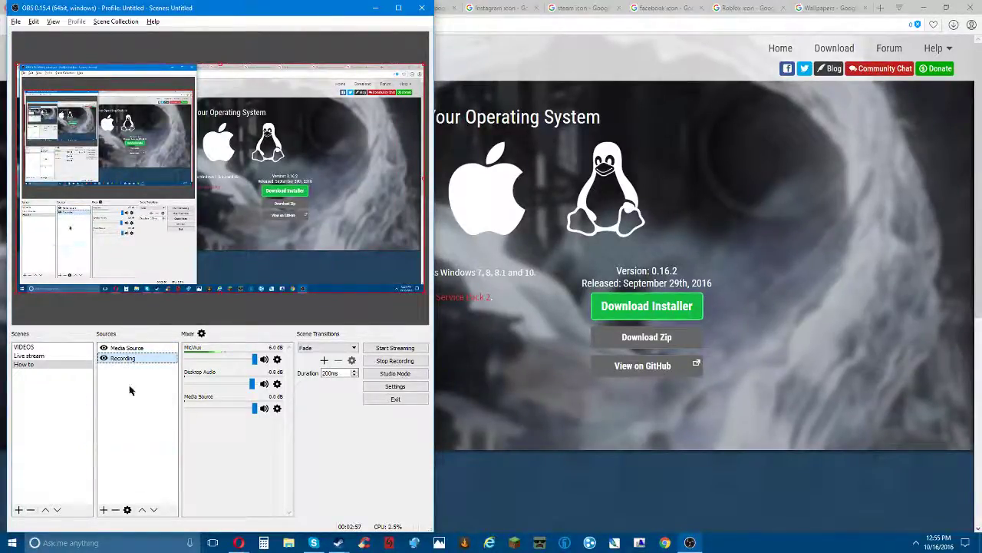
right_click(123, 357)
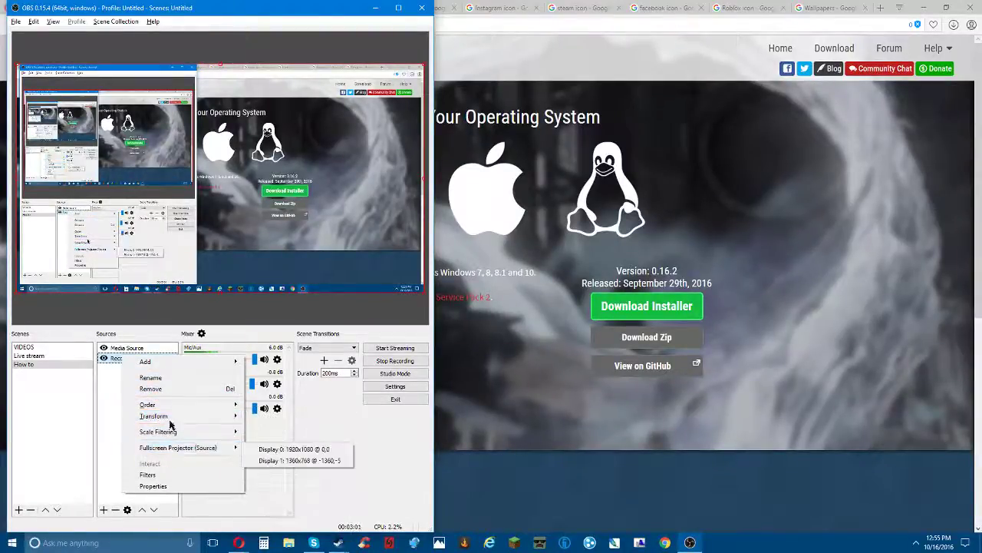
mouse_move(170, 409)
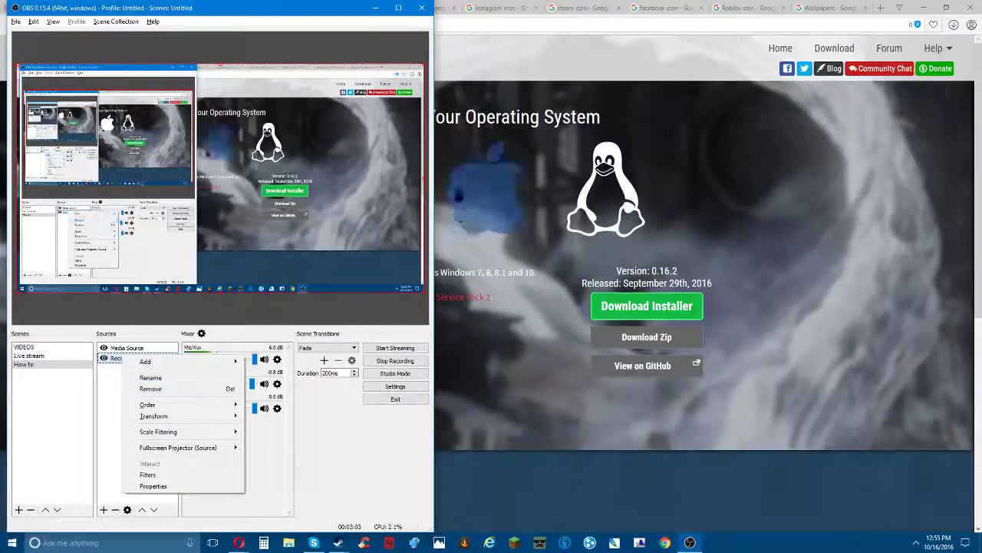
- Move the OBS window off the browser, switch to the Sub Counter setup page and highlight its web address
click(283, 11)
drag(309, 12, 0, 15)
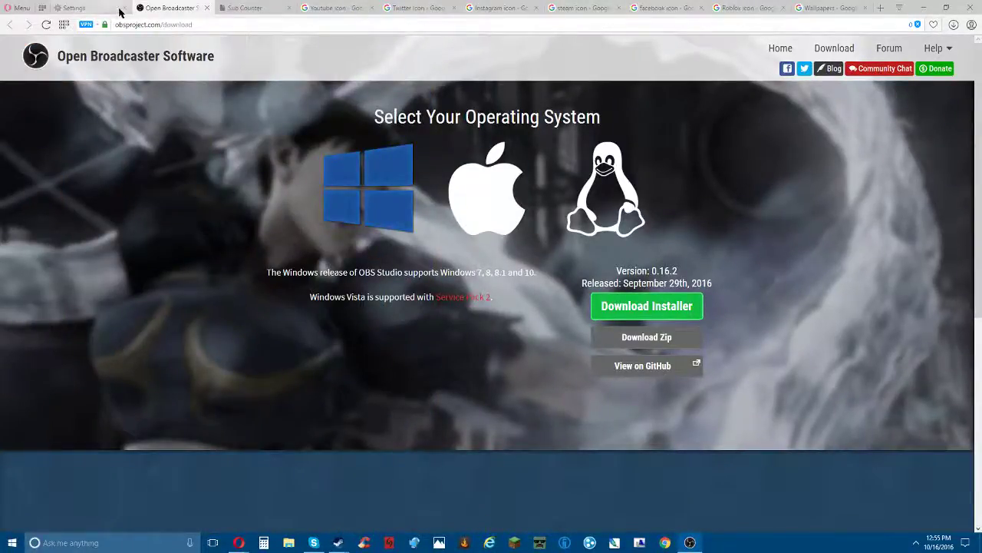
click(248, 7)
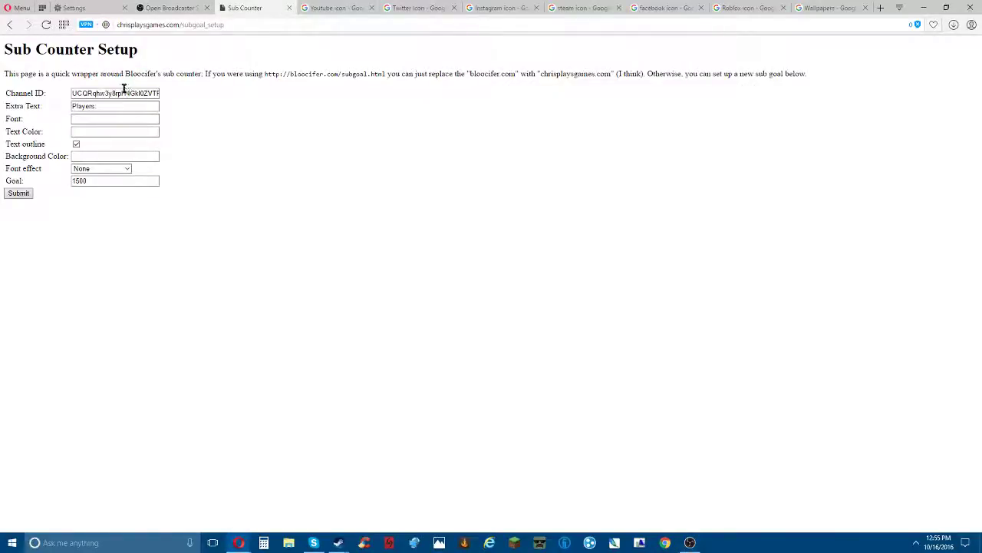
drag(250, 24, 338, 53)
key(ctrl+a)
click(272, 29)
drag(265, 26, 191, 60)
- Clear the Channel ID and Extra Text values in the Sub Counter setup form
double_click(147, 91)
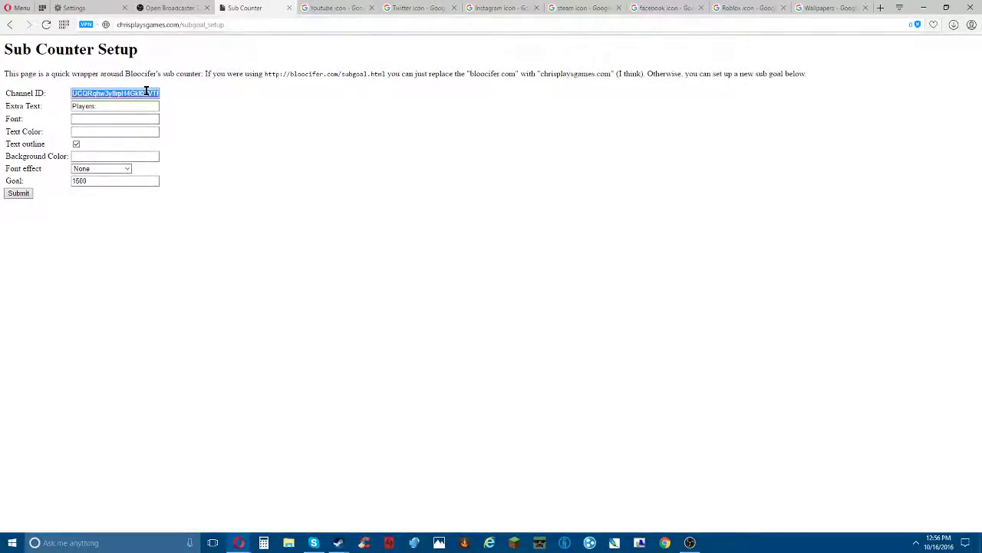
key(BackSpace)
double_click(143, 108)
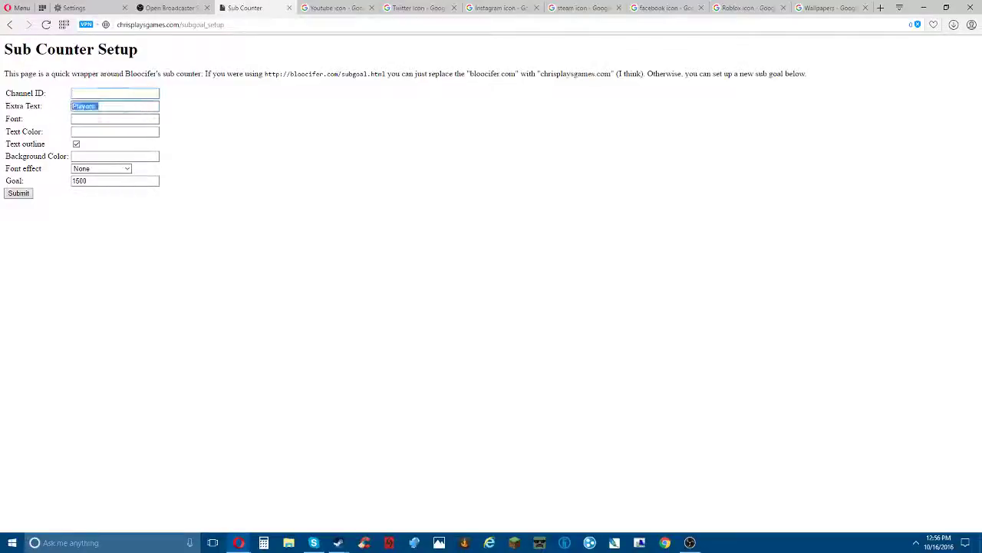
key(BackSpace)
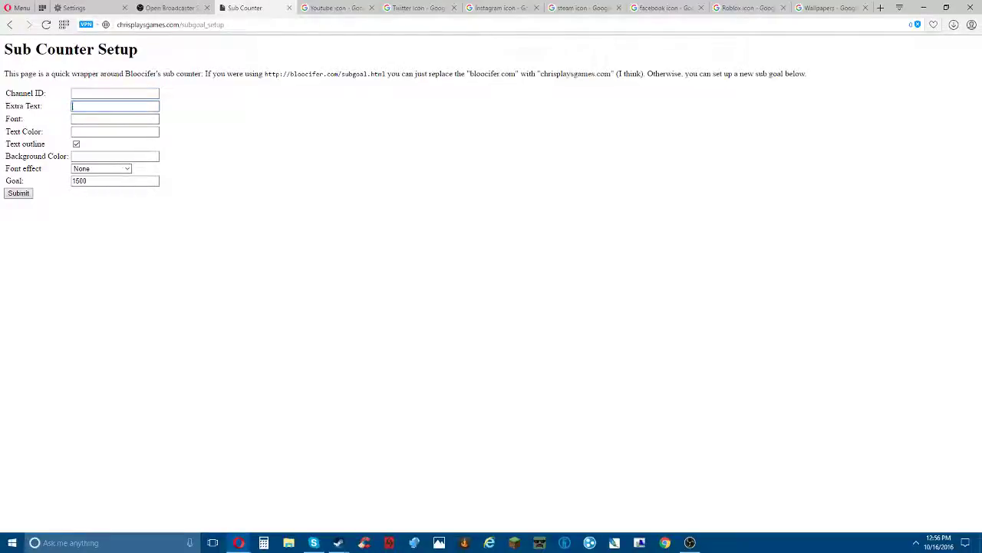
- Open your own YouTube channel page in a new browser tab
click(879, 11)
text(yoo)
key(BackSpace)
key(BackSpace)
text(y)
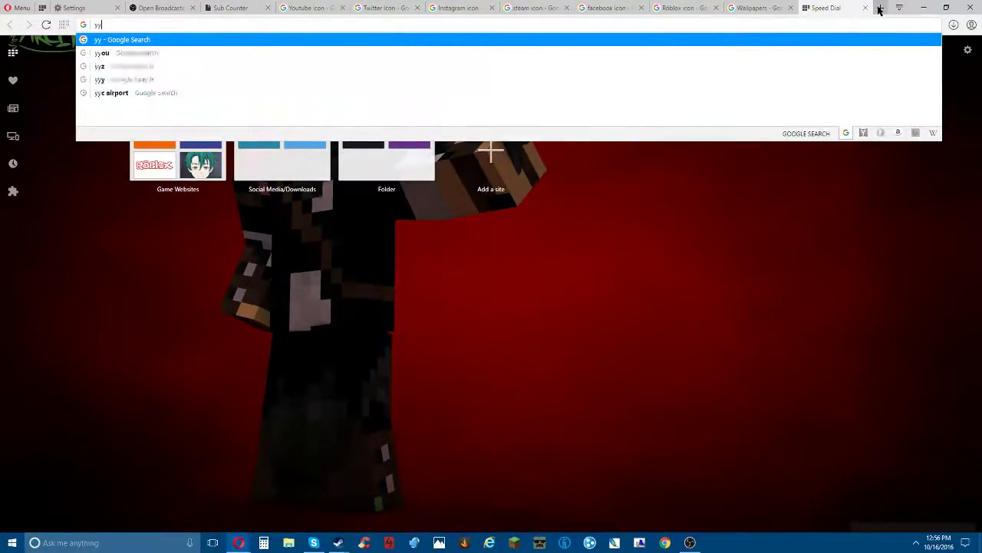
key(BackSpace)
text(outube.com/channel/UCowi5kFfvGXR8NqhyE6jneQ)
key(Return)
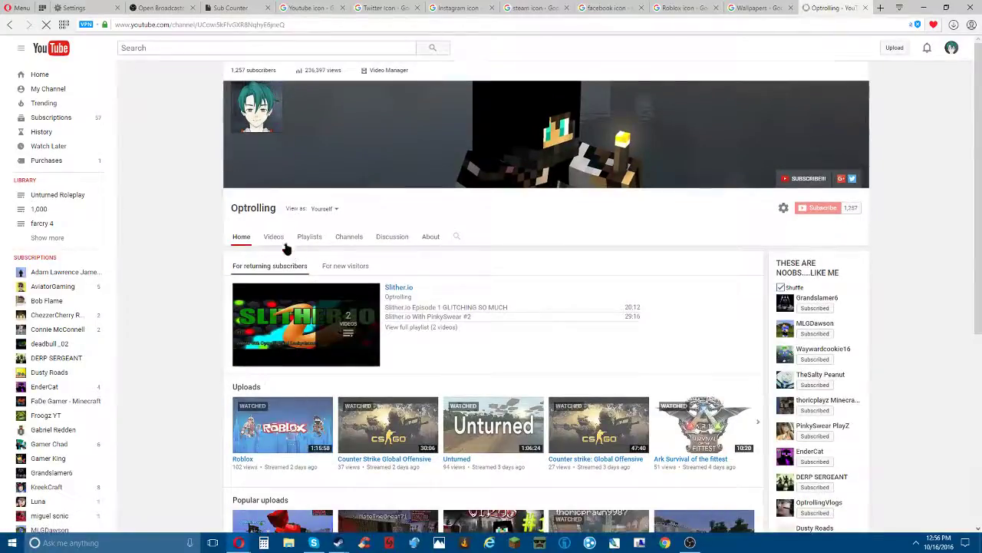
- Copy the channel ID from the end of the YouTube channel page's web address
drag(285, 24, 196, 31)
right_click(234, 27)
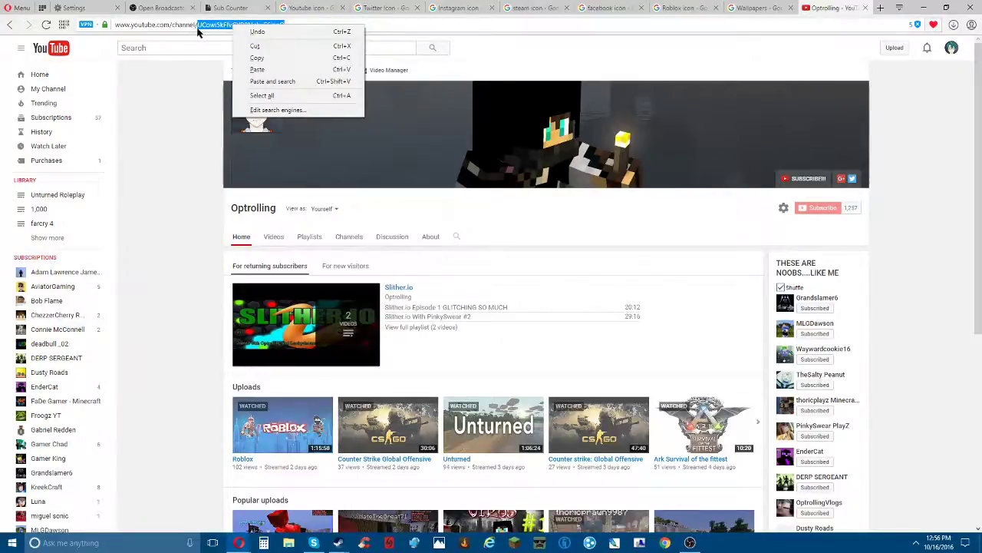
click(256, 60)
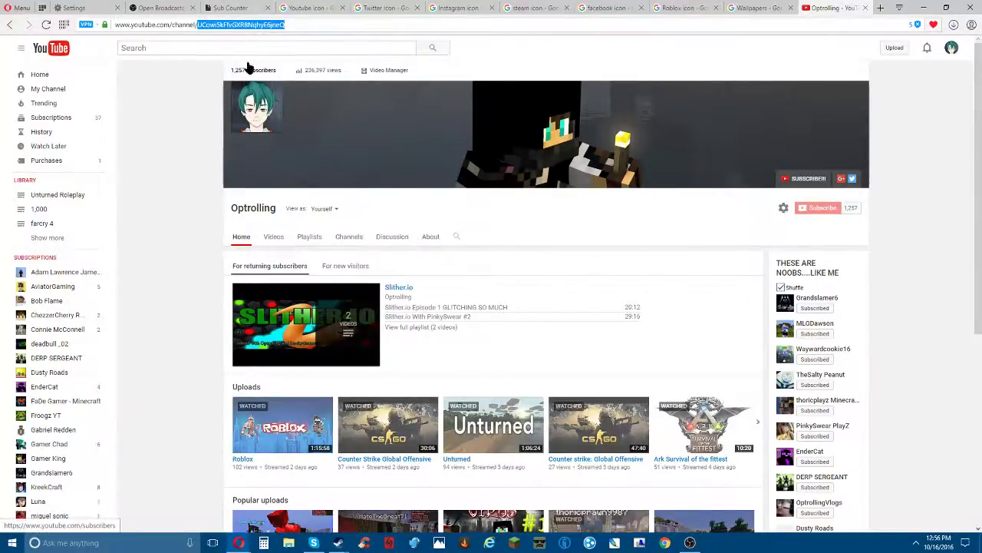
click(756, 8)
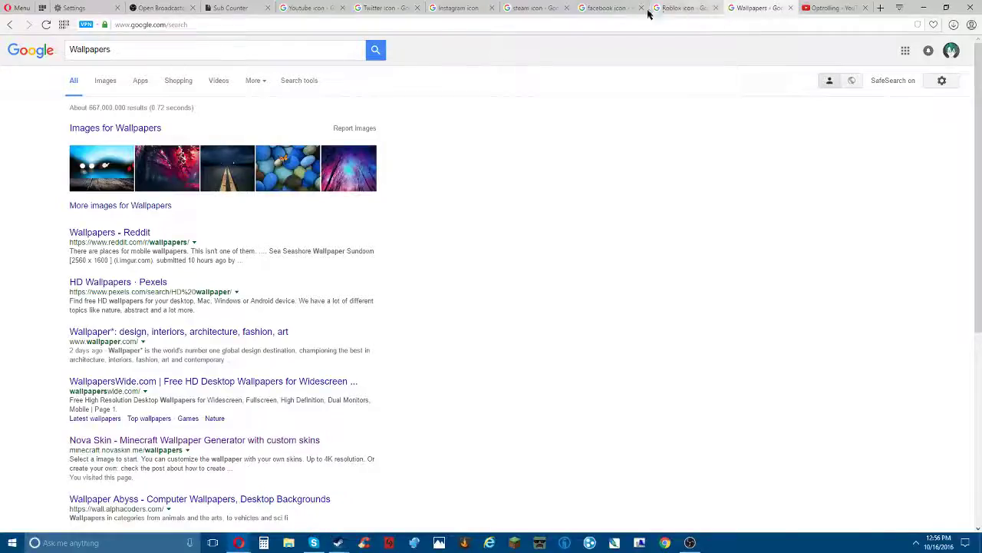
click(828, 7)
right_click(341, 25)
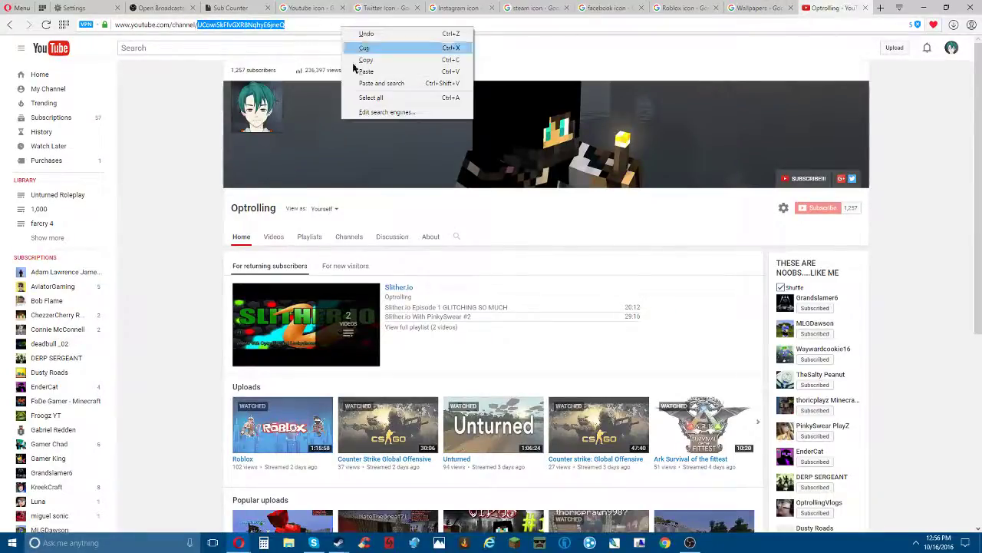
click(315, 23)
drag(310, 25, 205, 46)
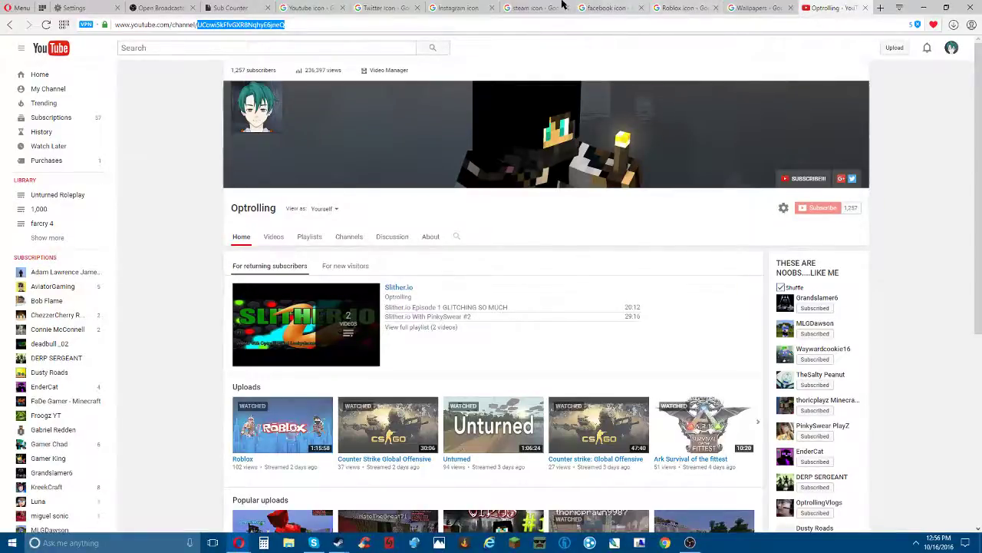
- Paste the copied channel ID into the Sub Counter setup form and set the extra text to "Sub Goal:"
click(214, 11)
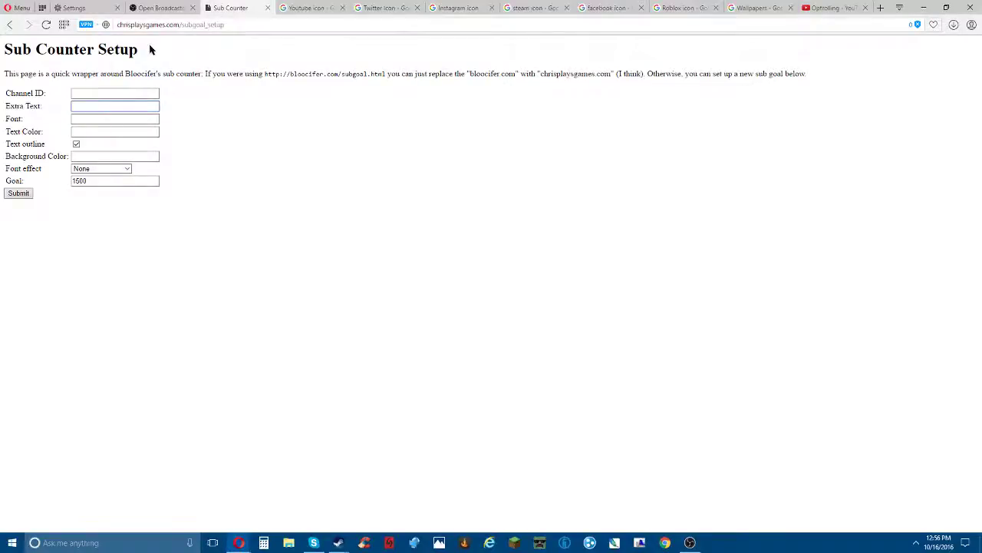
click(99, 93)
key(ctrl+v)
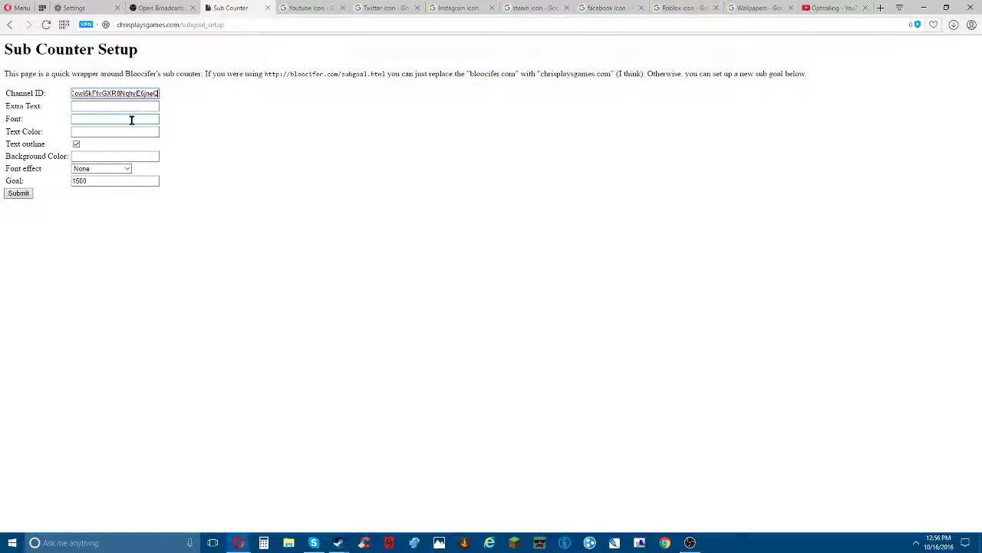
click(145, 110)
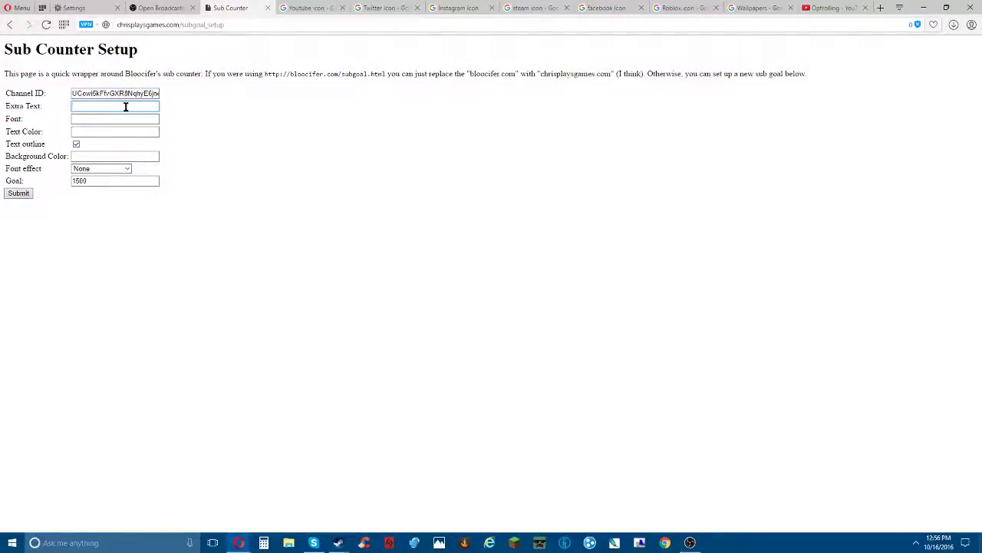
text(Sub Goal)
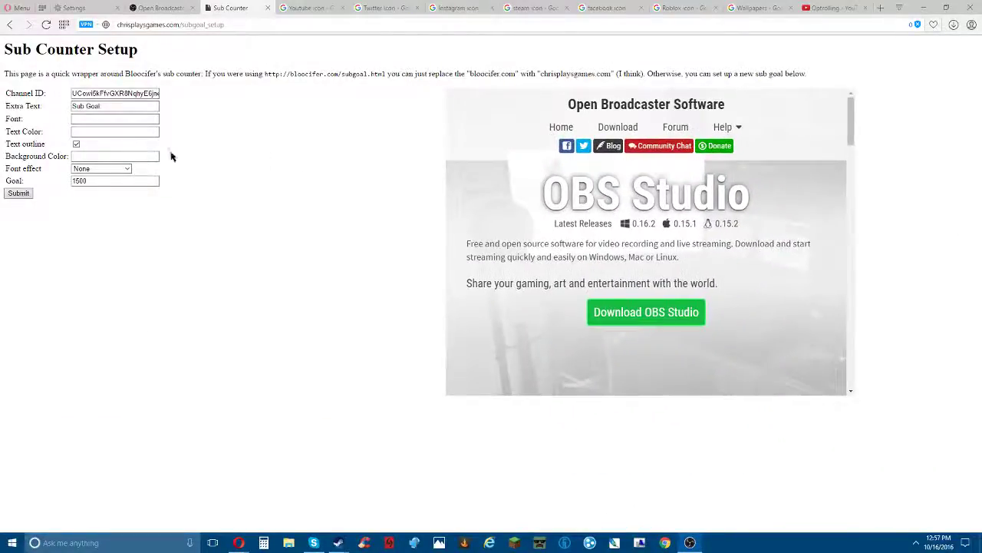
- Set the sub counter's font to Impact and leave the text color empty
click(116, 120)
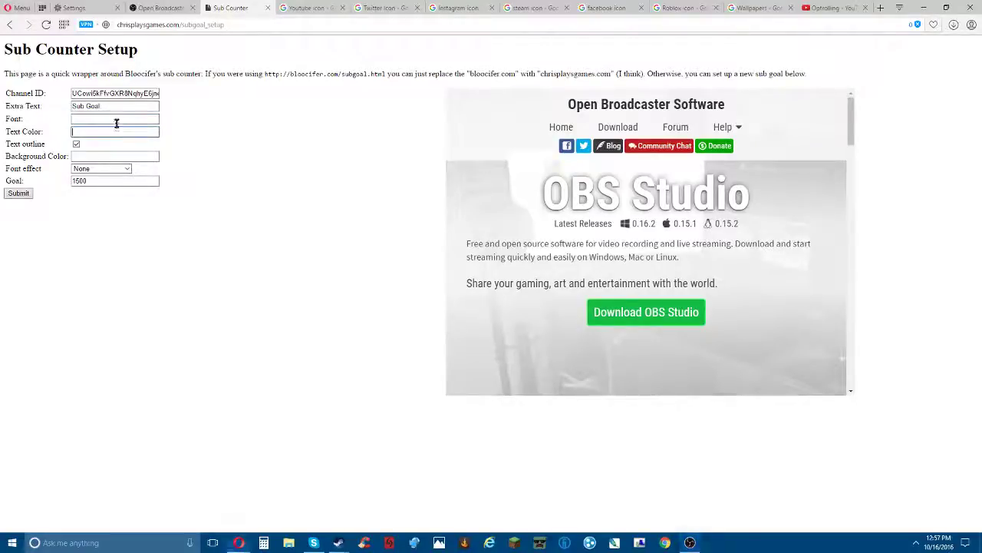
click(141, 146)
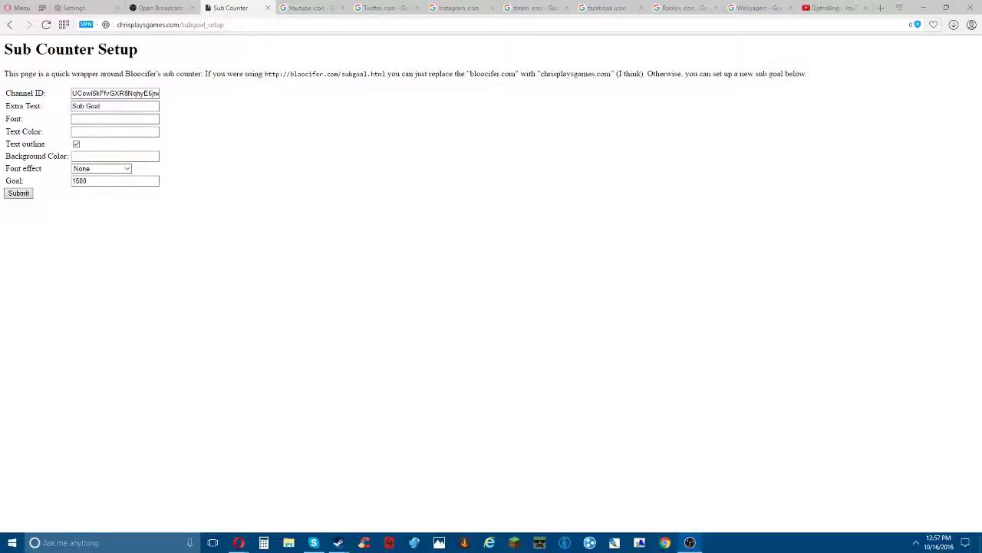
click(94, 118)
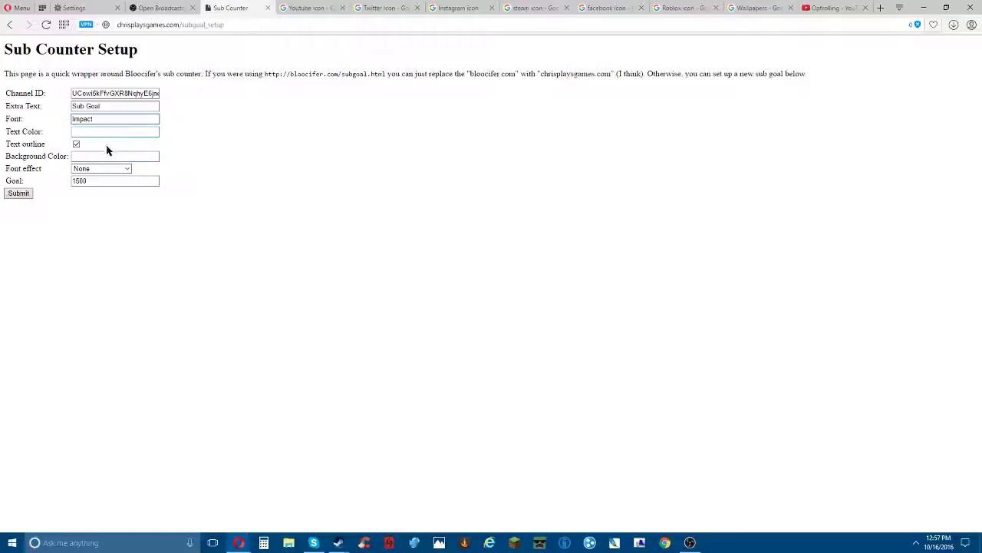
click(89, 131)
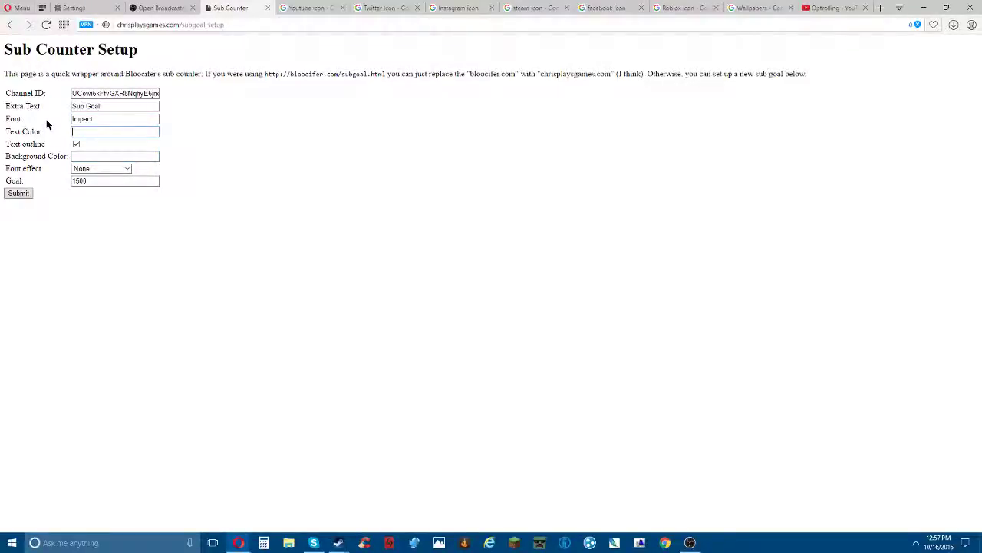
- Set the sub goal to 1300, keep the font effect at None, and submit the form
drag(117, 184, 63, 189)
drag(158, 181, 9, 167)
text(4)
click(107, 169)
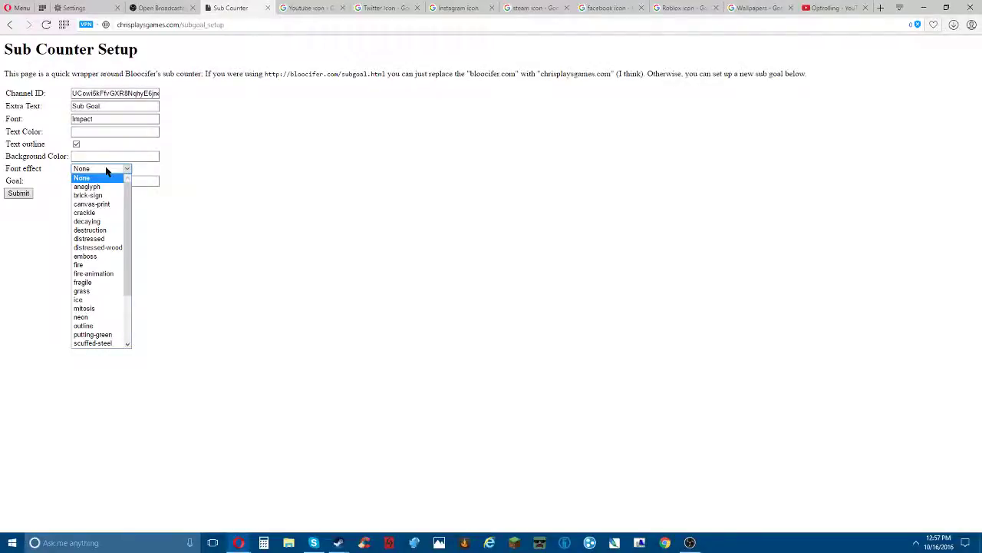
click(107, 170)
click(13, 197)
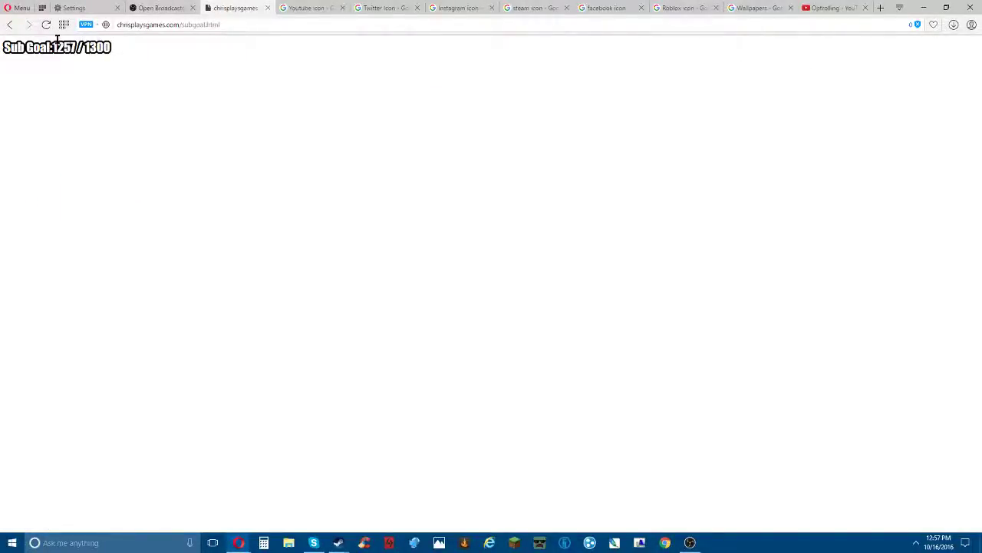
- Go back to the setup form, add a space after the extra text "Sub Goal:", and resubmit it
drag(115, 48, 21, 58)
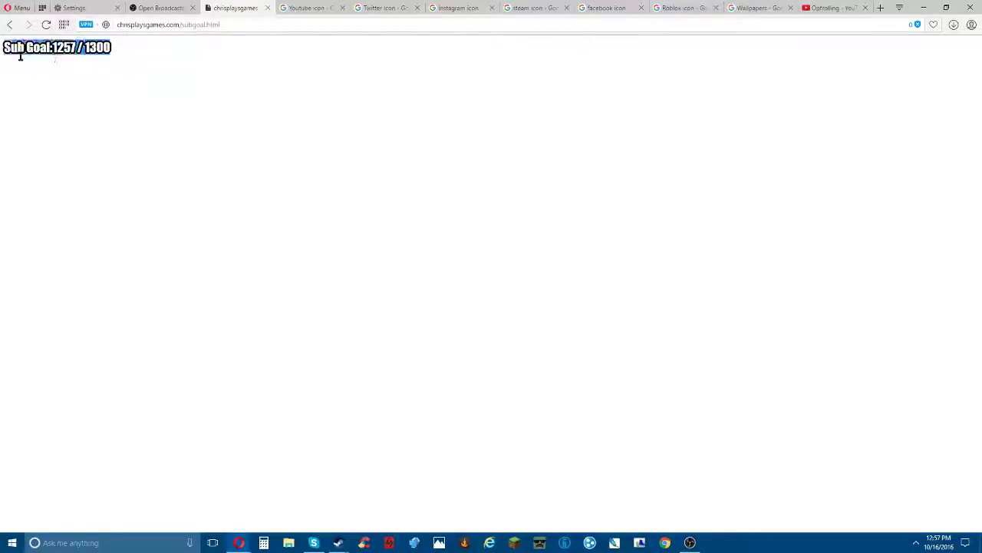
click(54, 51)
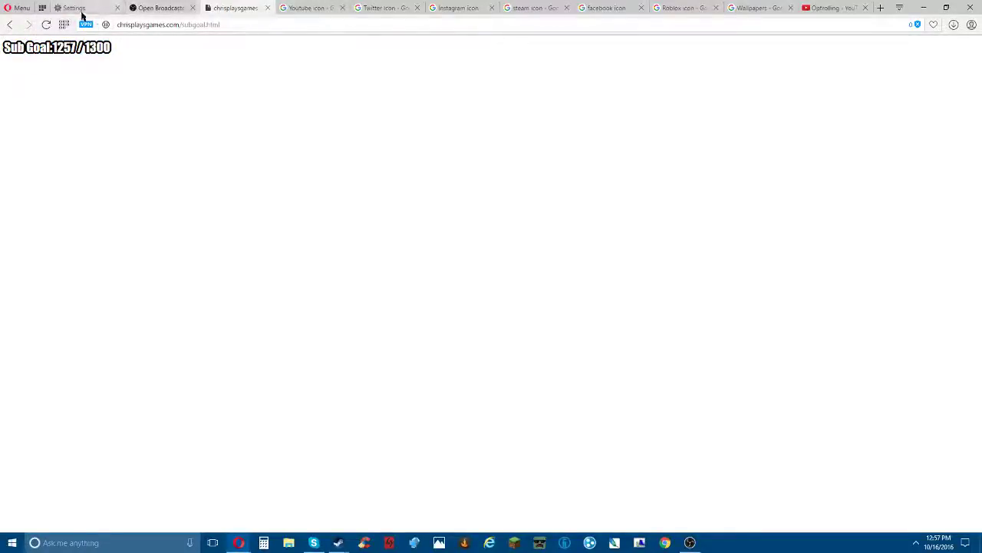
click(9, 24)
click(106, 106)
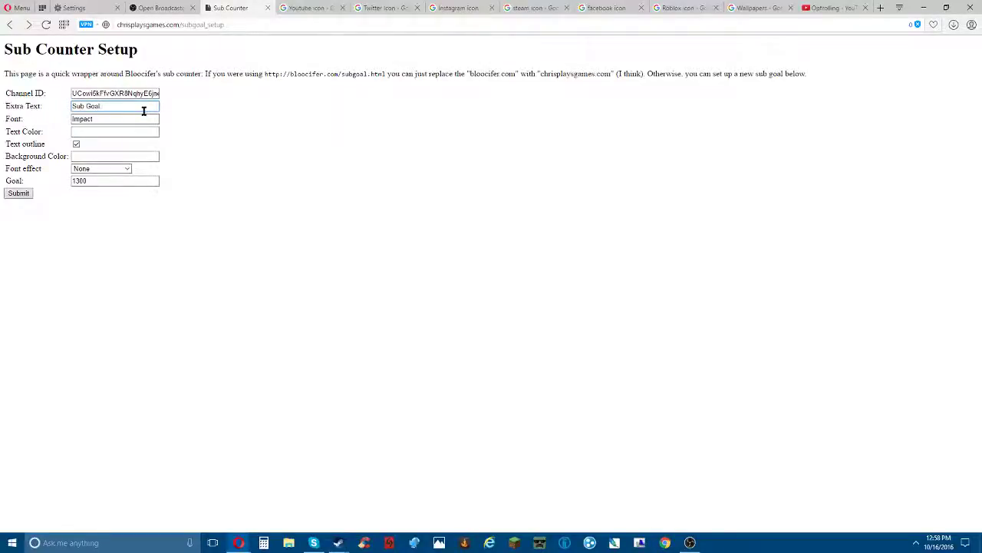
click(23, 192)
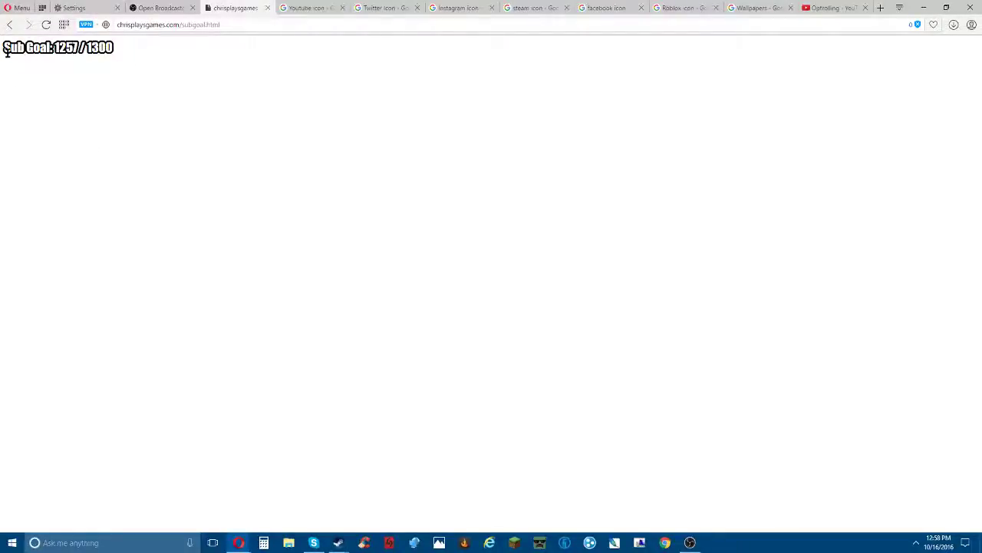
- Check the spacing in the generated sub goal text and select the page's full web address
drag(54, 49, 78, 53)
click(86, 59)
click(154, 55)
click(247, 26)
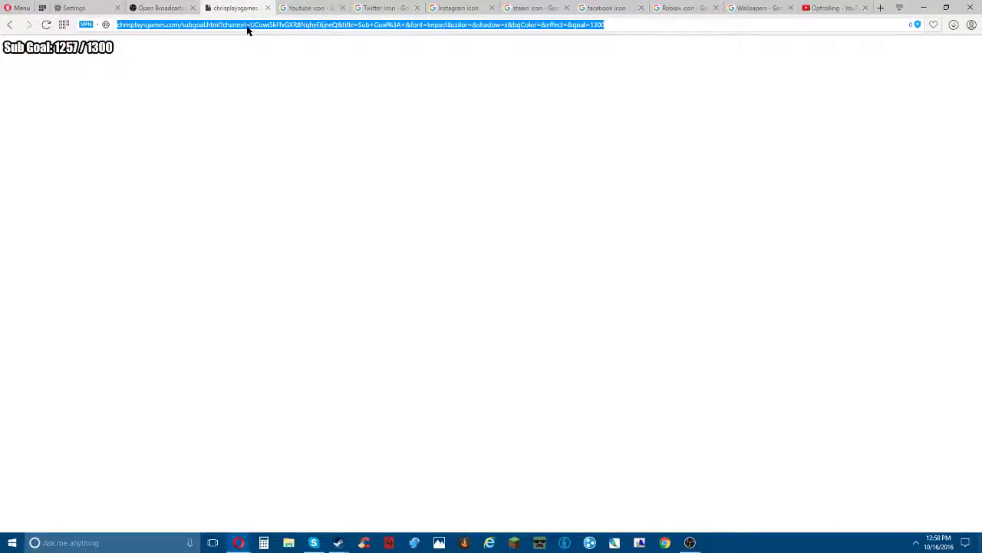
- Copy the sub goal page's full web address and switch to OBS
right_click(247, 27)
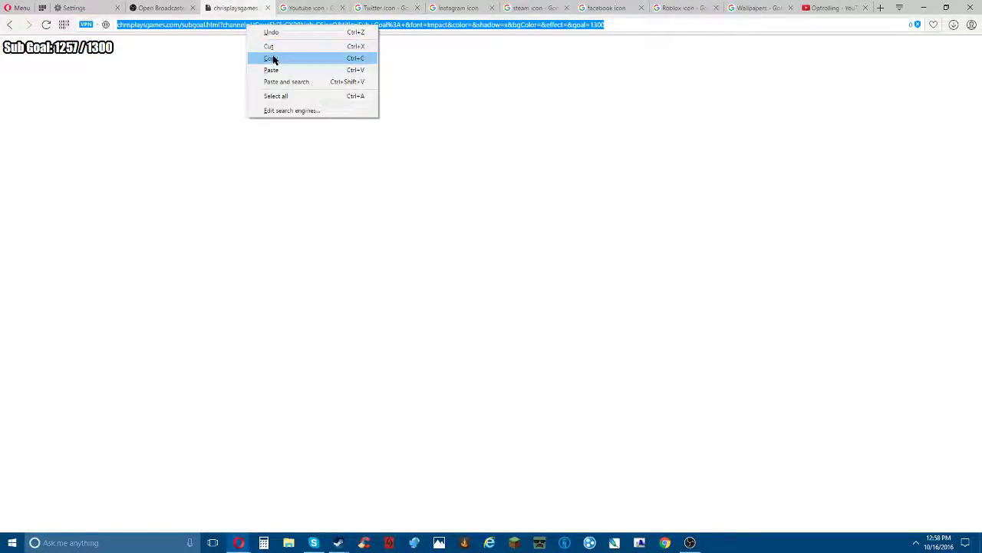
click(271, 57)
drag(325, 259, 410, 3)
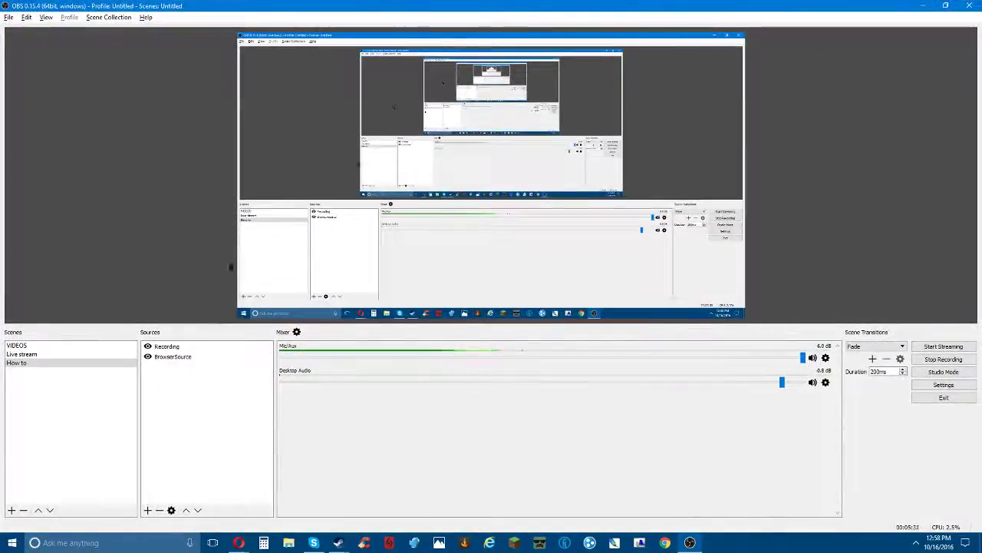
- Replace the BrowserSource's URL with the copied sub goal page address and confirm its properties
double_click(183, 357)
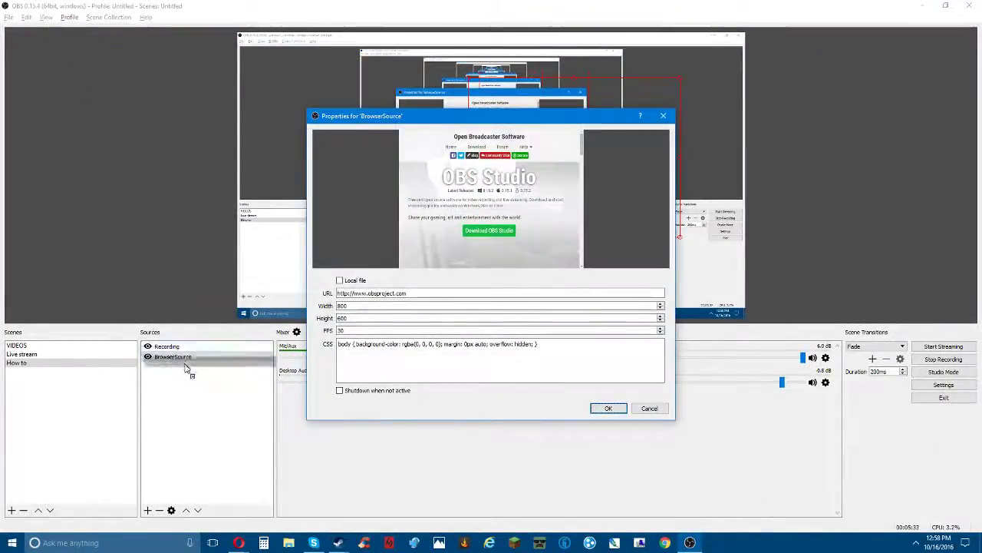
click(658, 408)
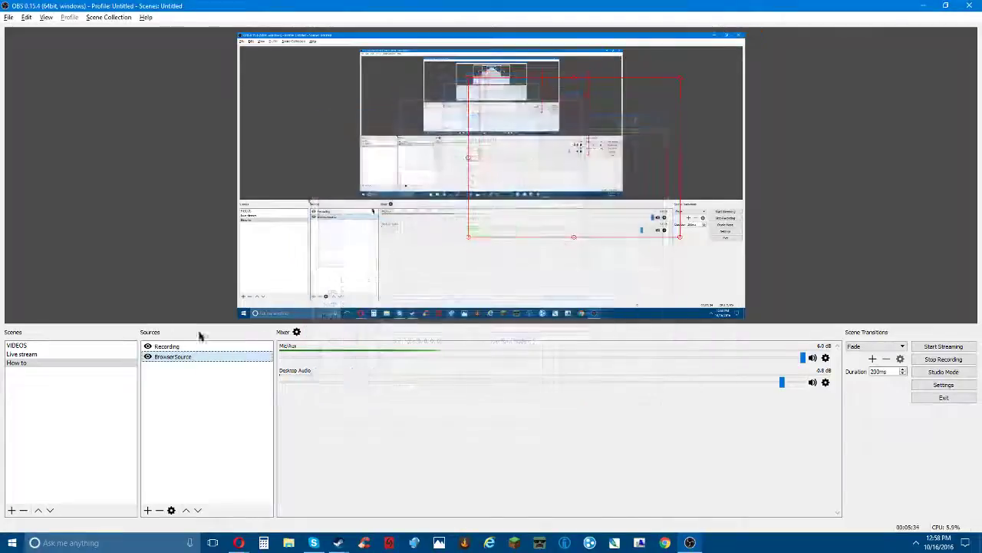
right_click(160, 357)
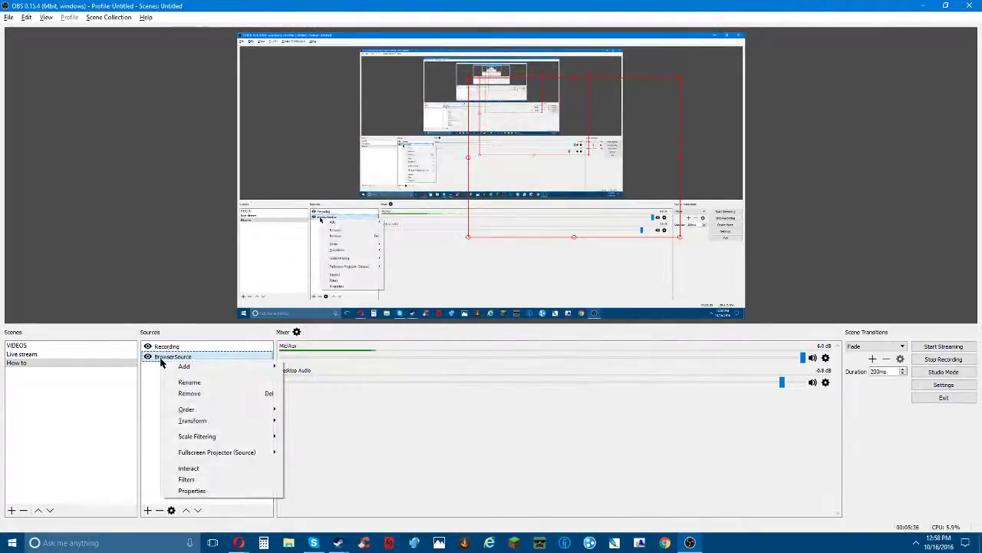
click(192, 490)
double_click(423, 292)
click(423, 292)
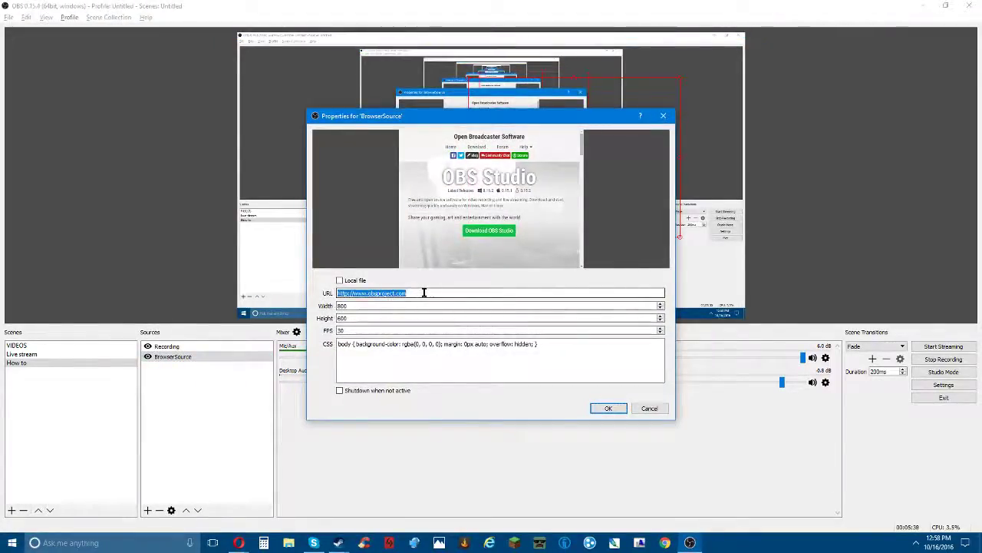
key(ctrl+v)
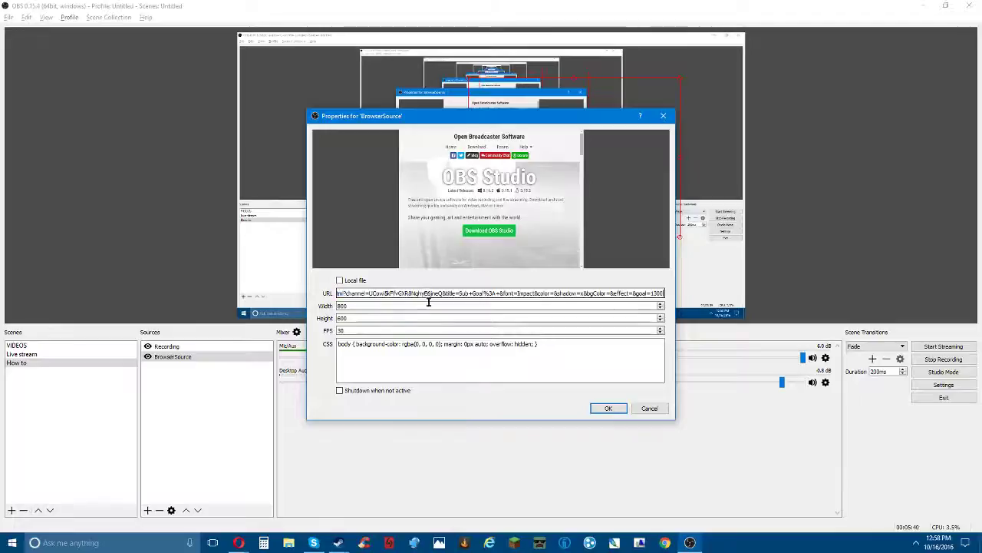
click(608, 408)
- Move the browser source to the canvas's left edge and place it above Recording in the source order
drag(585, 169, 373, 207)
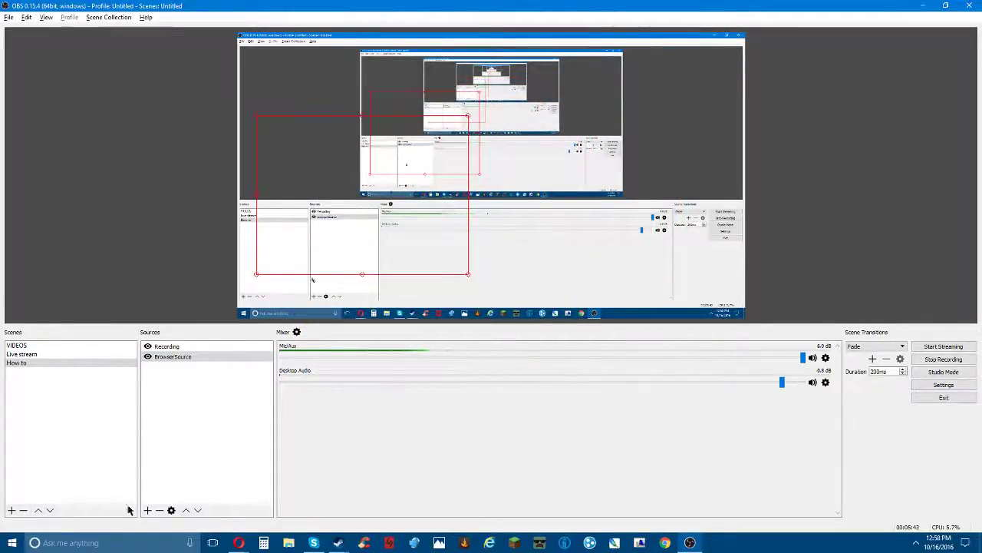
click(171, 511)
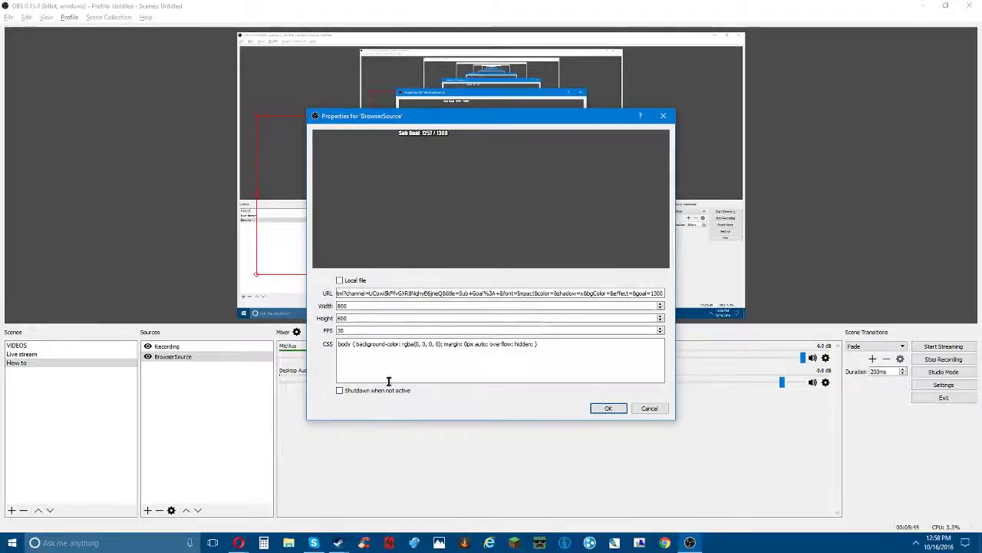
click(607, 407)
drag(367, 198, 342, 158)
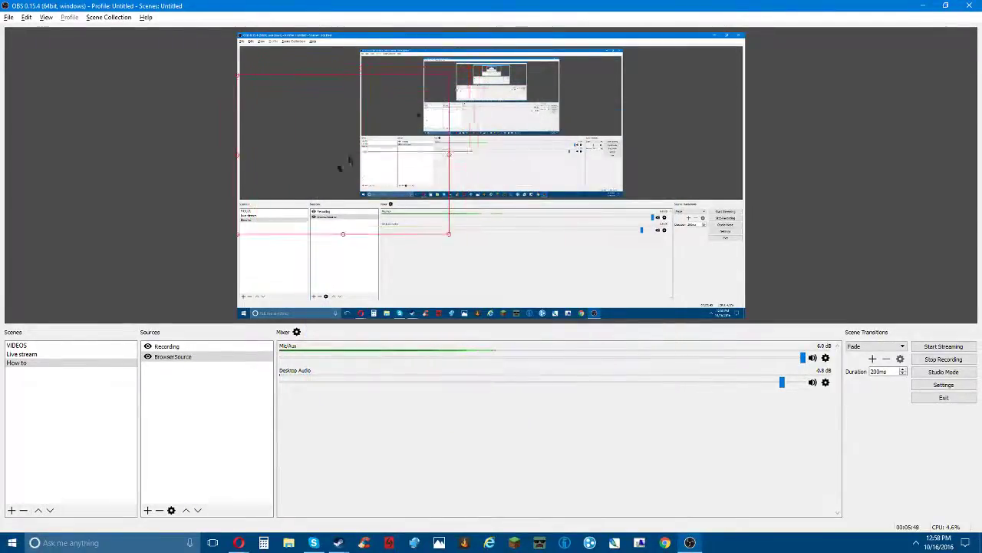
drag(170, 361, 165, 343)
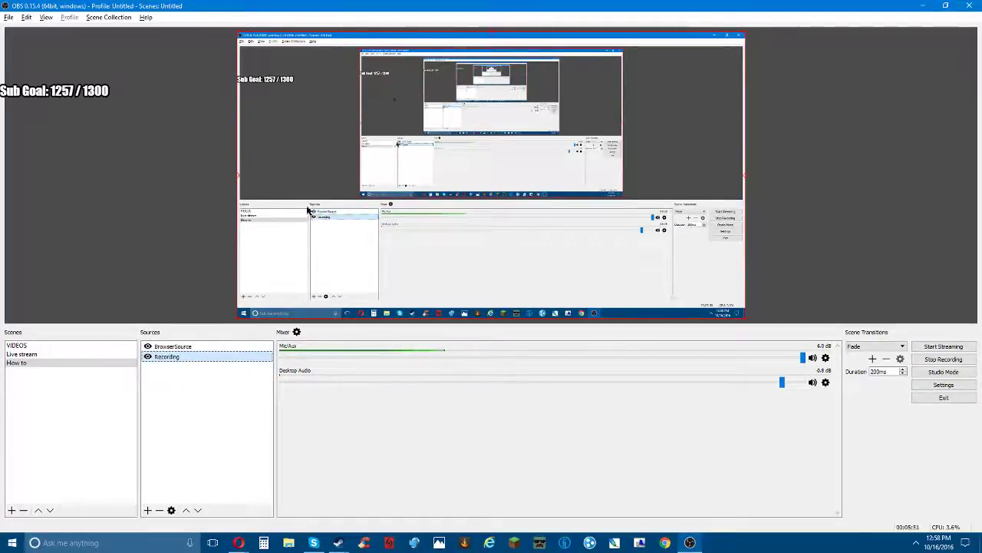
- Enlarge the browser source and position it so the sub goal counter sits in the canvas's upper-right corner
drag(298, 91, 373, 60)
drag(454, 186, 758, 181)
drag(456, 169, 445, 373)
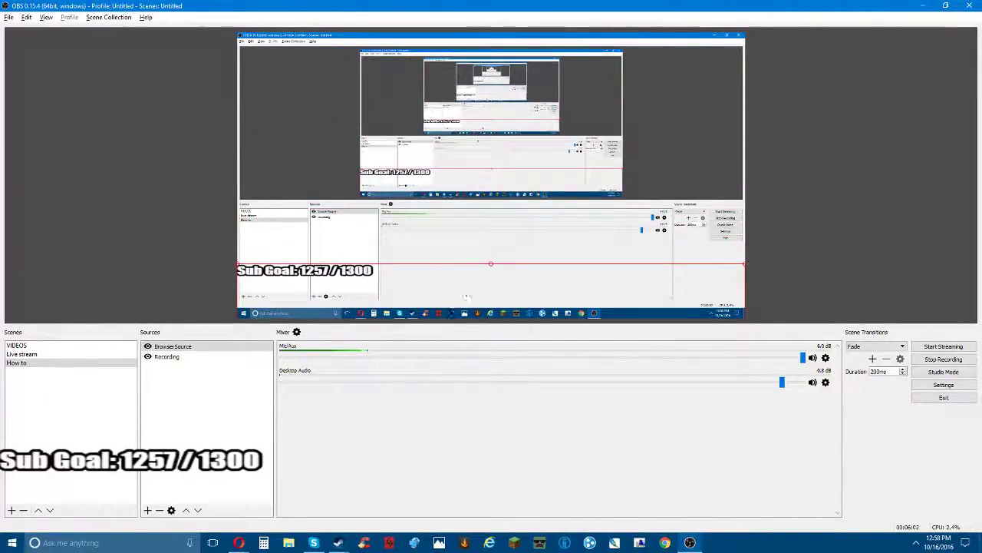
drag(492, 268, 783, 93)
click(467, 212)
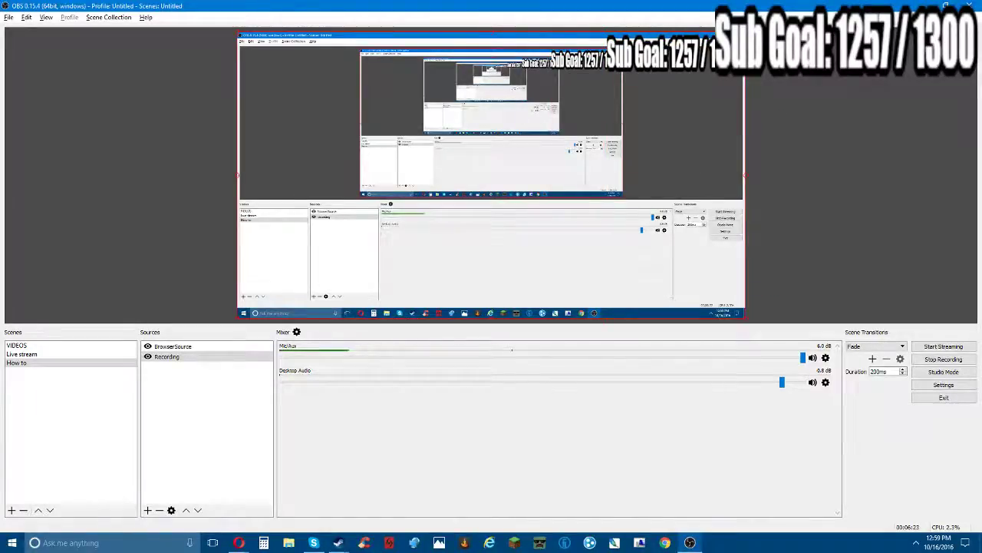
click(674, 71)
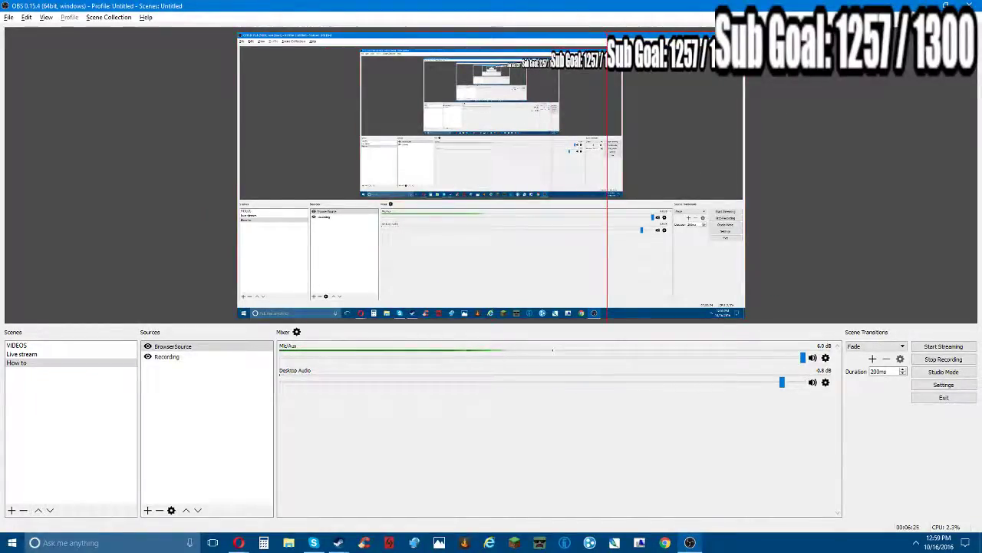
mouse_move(674, 71)
mouse_down()
mouse_move(594, 109)
mouse_move(684, 69)
mouse_move(679, 83)
mouse_move(691, 79)
mouse_up()
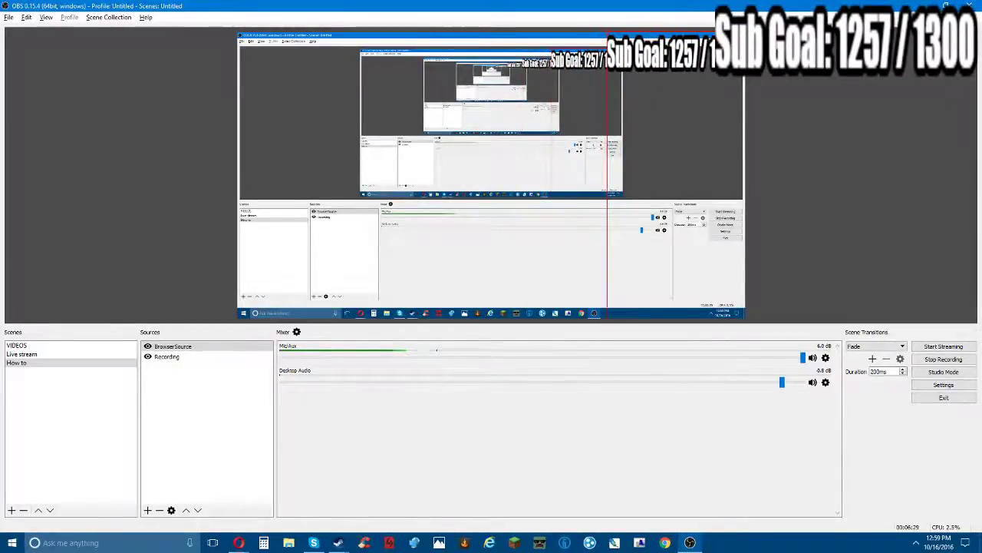
- Preview the Live stream scene, return to the How to scene, and view the counter over the browser page
click(20, 354)
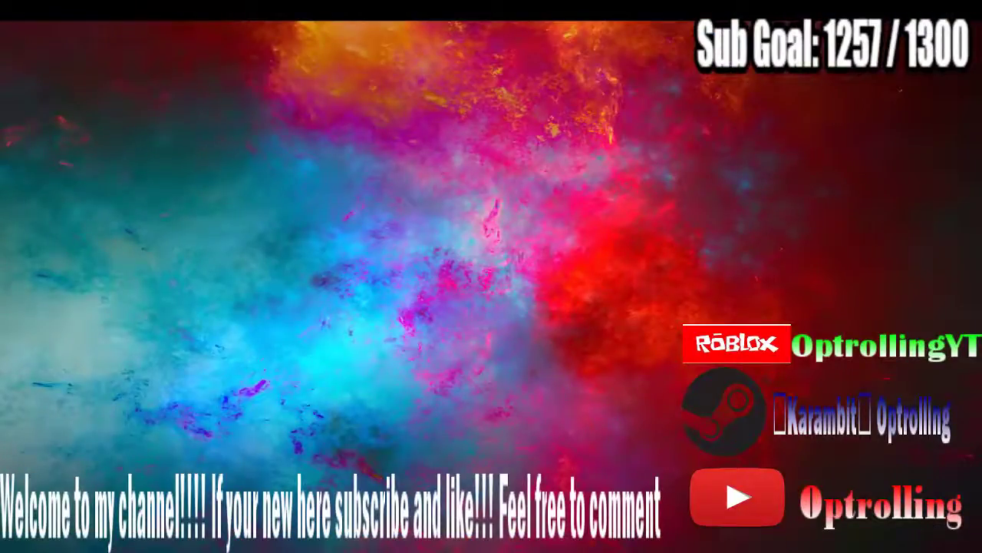
click(33, 364)
click(166, 356)
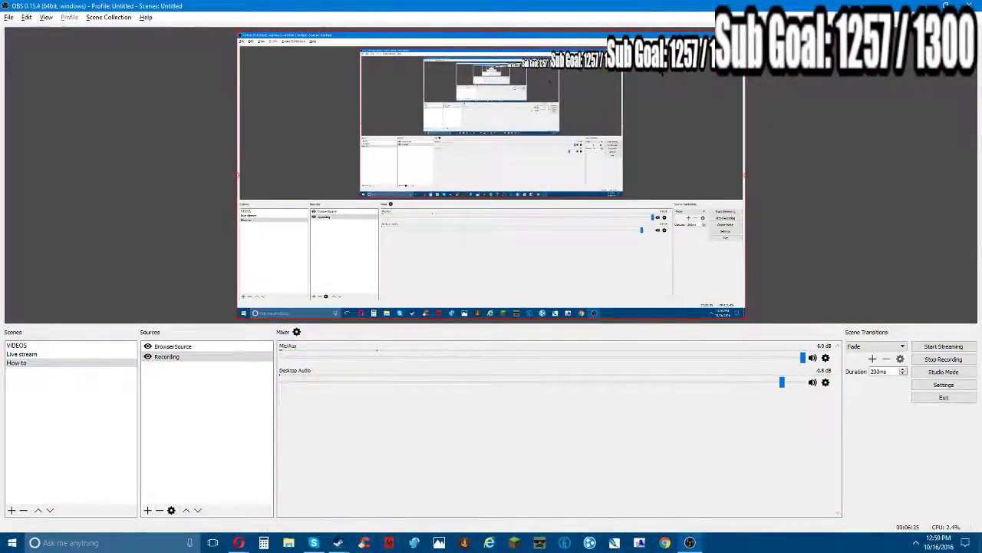
key(alt+Tab)
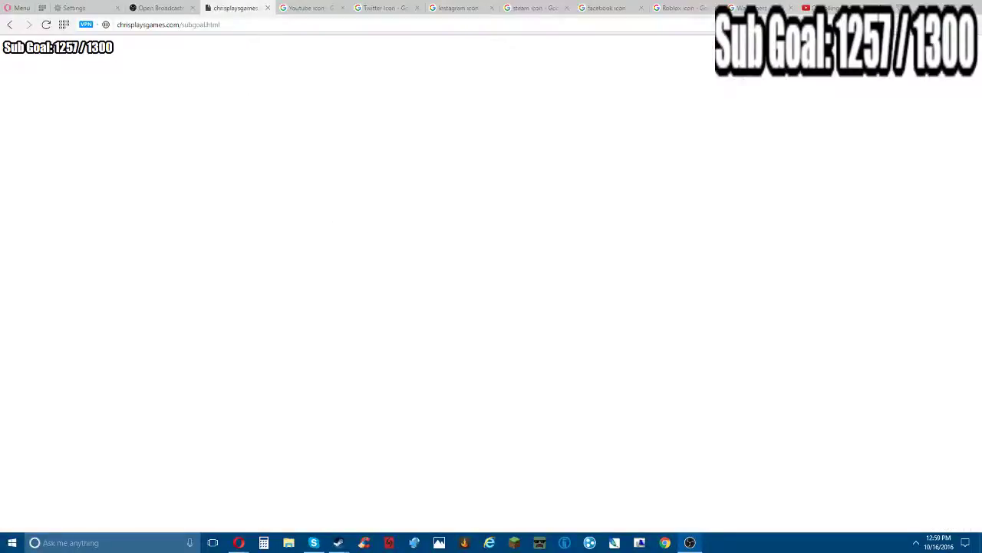
key(alt+Tab)
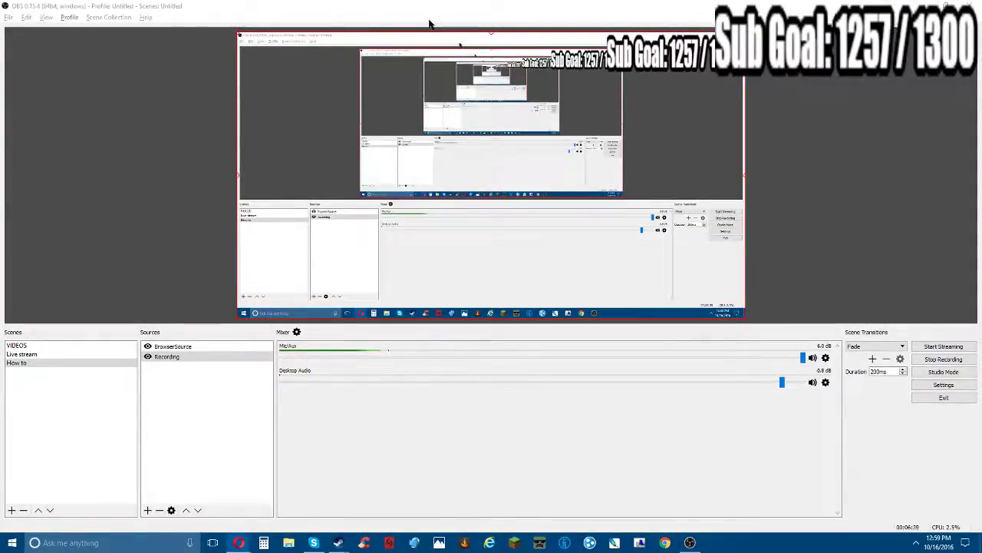
- Bring the smaller OBS window in front of the browser and place it clear of the browser tabs
drag(269, 160, 0, 115)
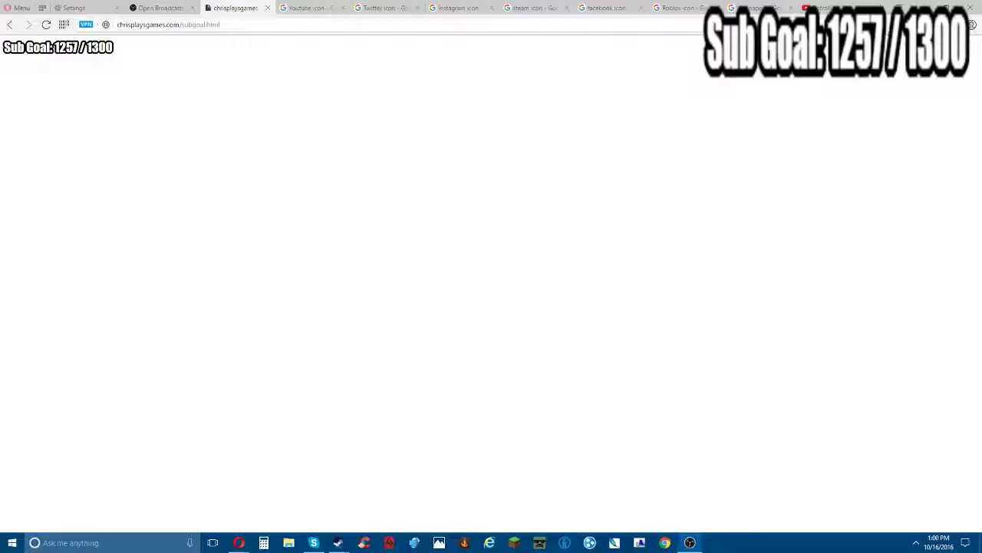
click(690, 542)
drag(434, 16, 303, 131)
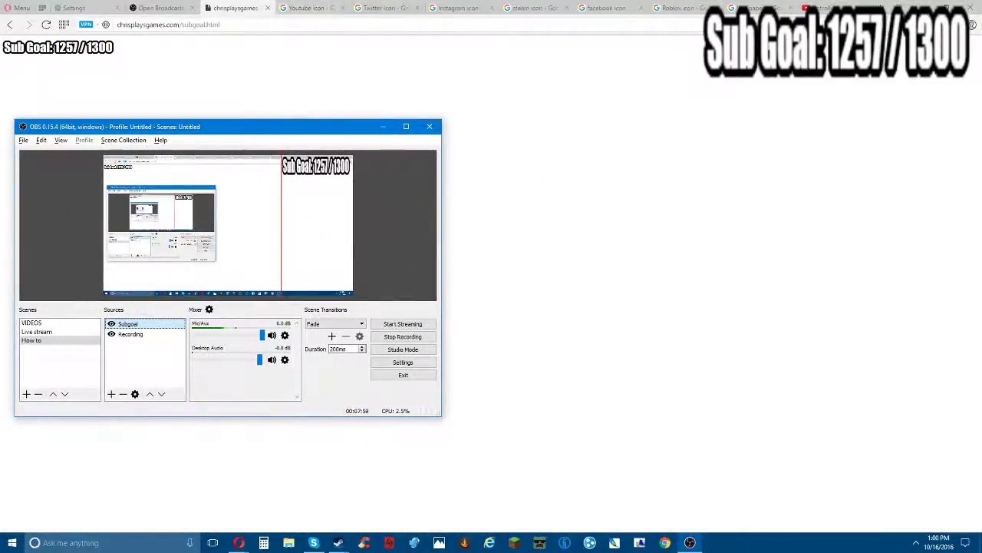
- Open the YouTube channel's Creator Studio and go to Encoder Setup on the live streaming page
click(824, 6)
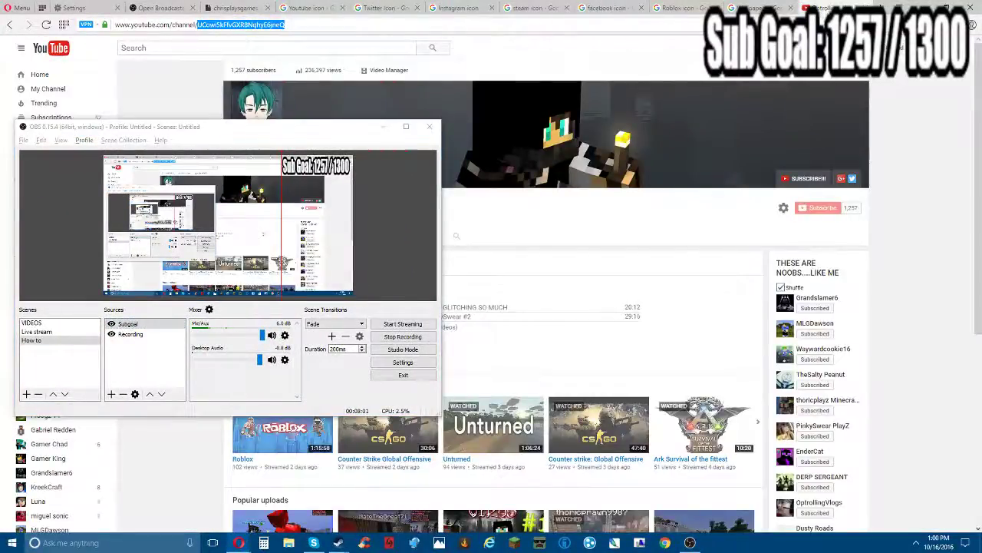
click(950, 47)
click(890, 110)
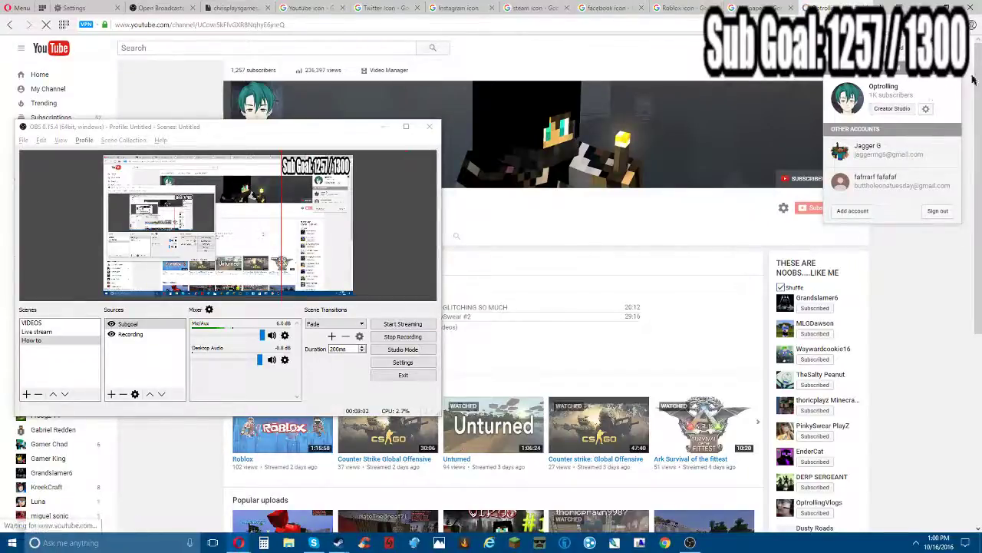
click(891, 108)
drag(357, 130, 700, 57)
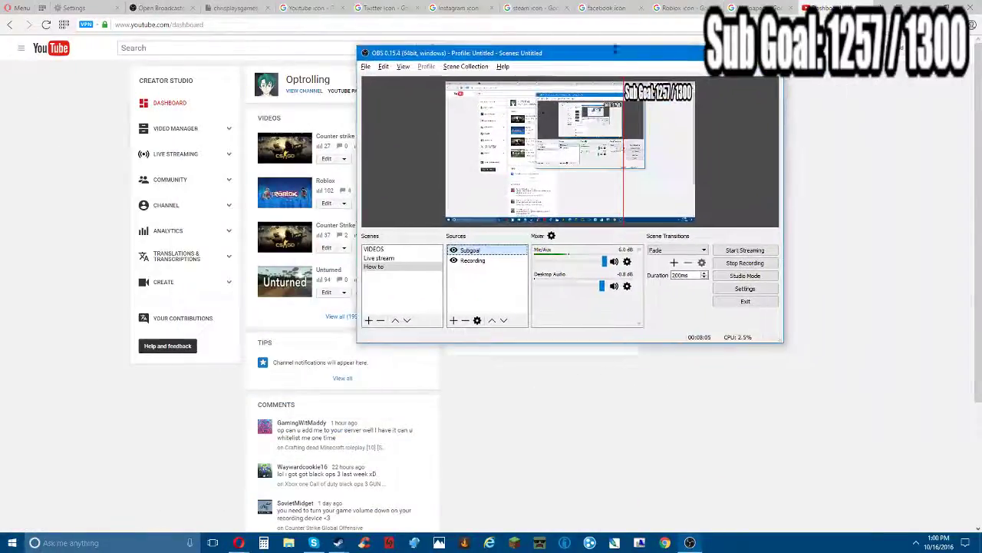
click(194, 153)
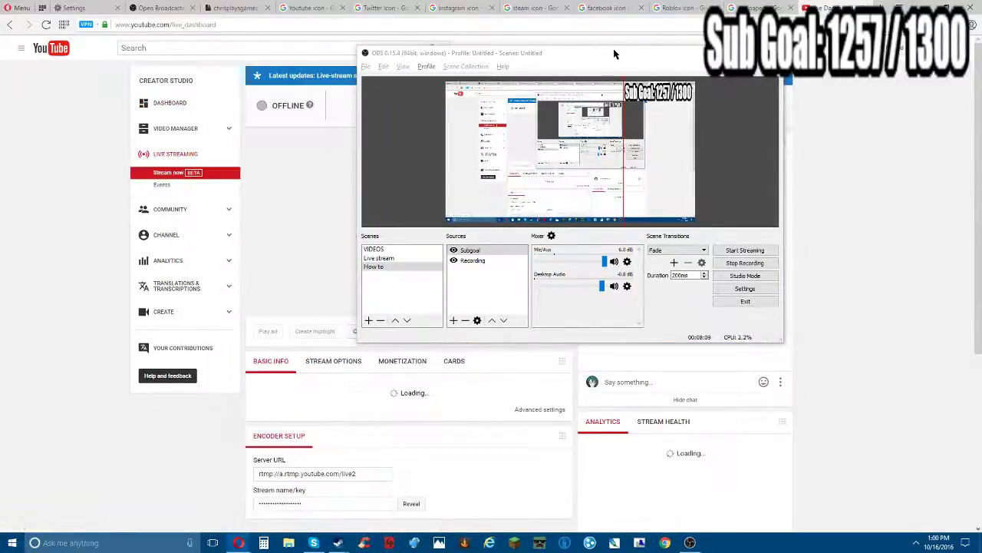
drag(613, 52, 230, 17)
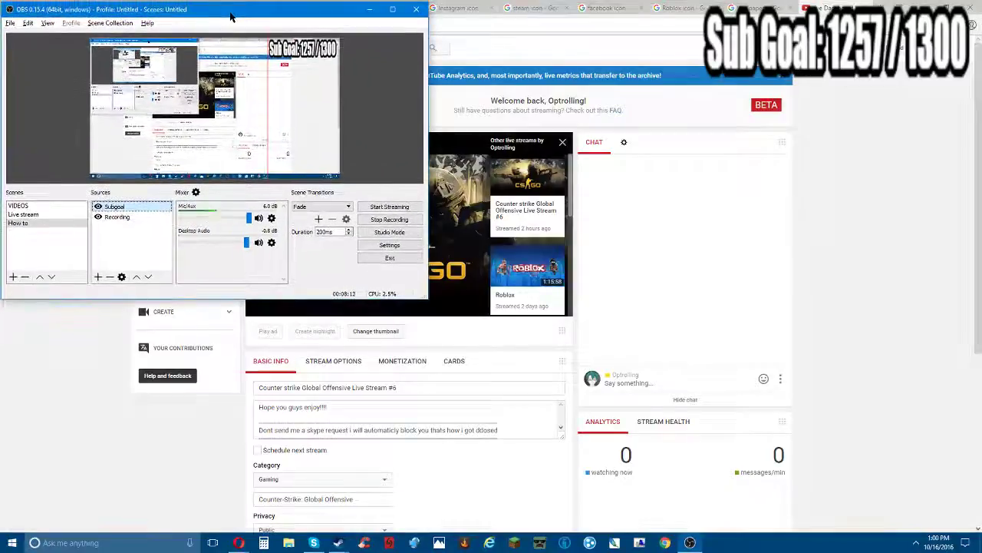
scroll(337, 319, down, 3)
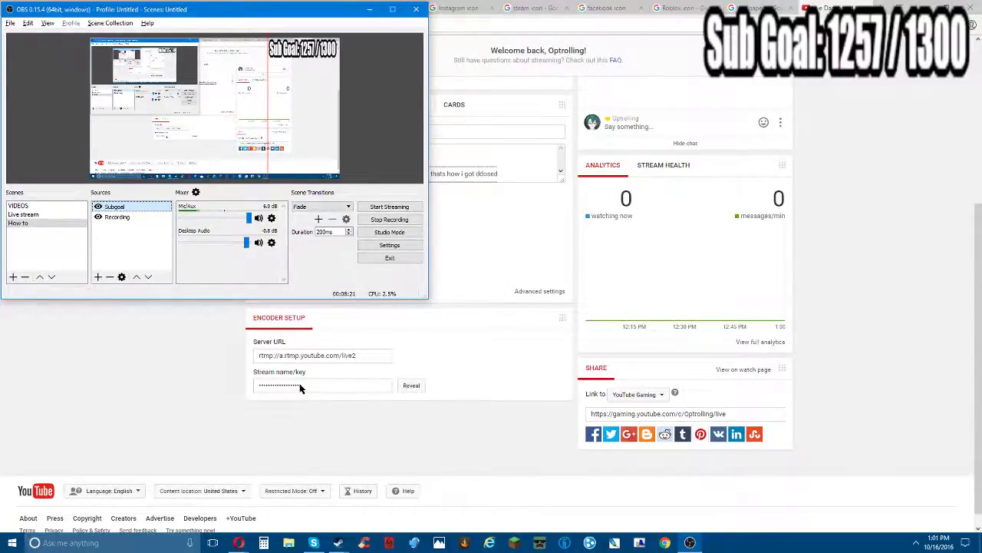
- Check that OBS's stream settings use YouTube / YouTube Gaming and the Primary YouTube ingest server, and confirm them
click(390, 244)
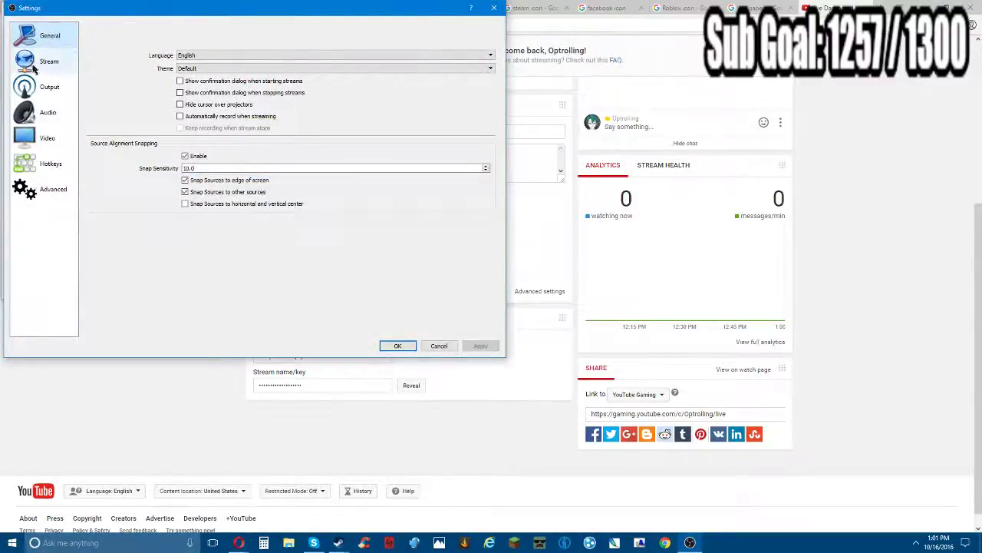
click(55, 85)
click(56, 71)
click(265, 97)
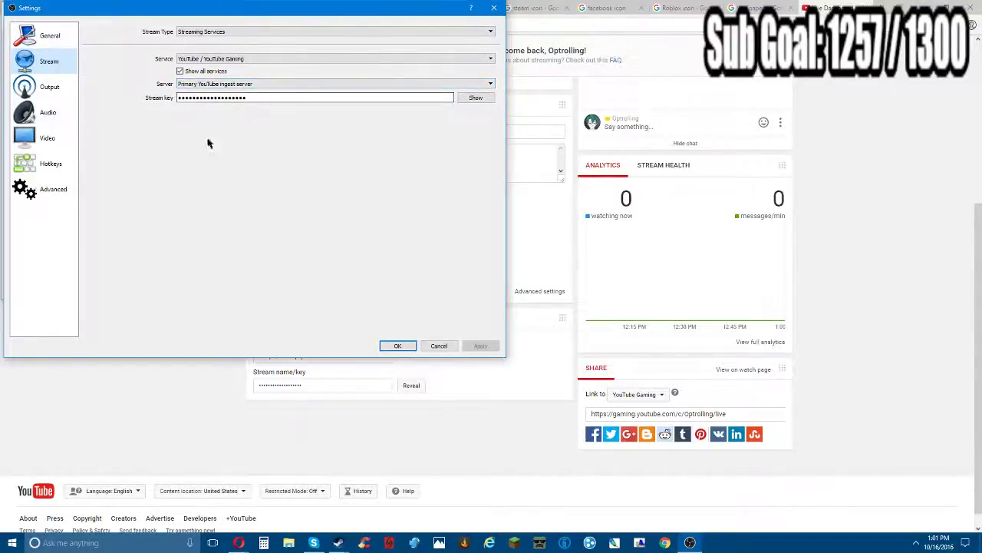
click(398, 347)
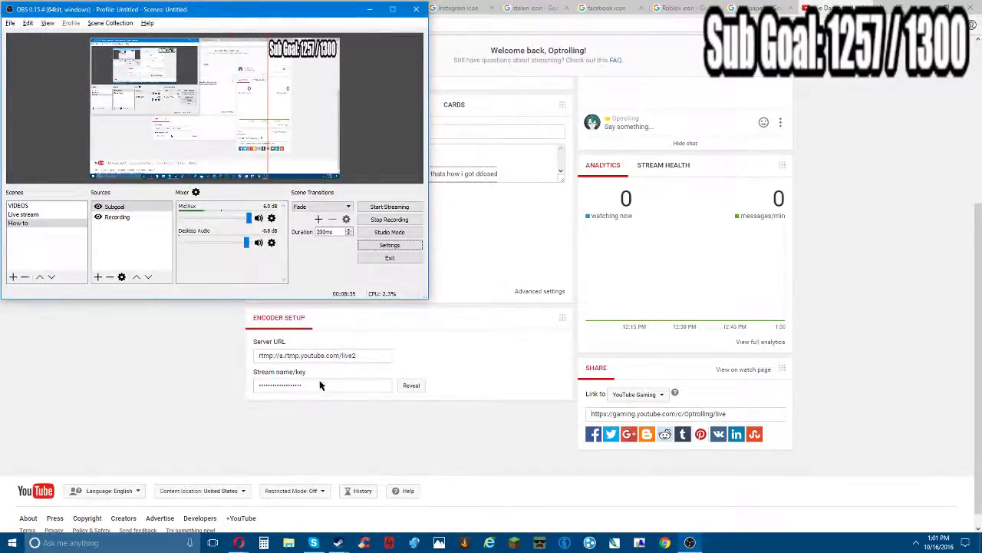
right_click(117, 234)
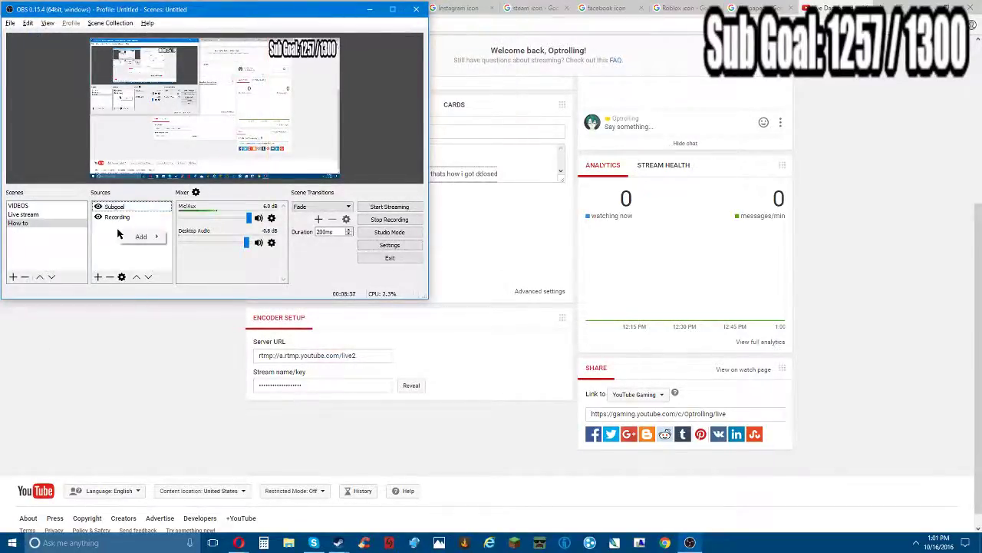
mouse_move(142, 236)
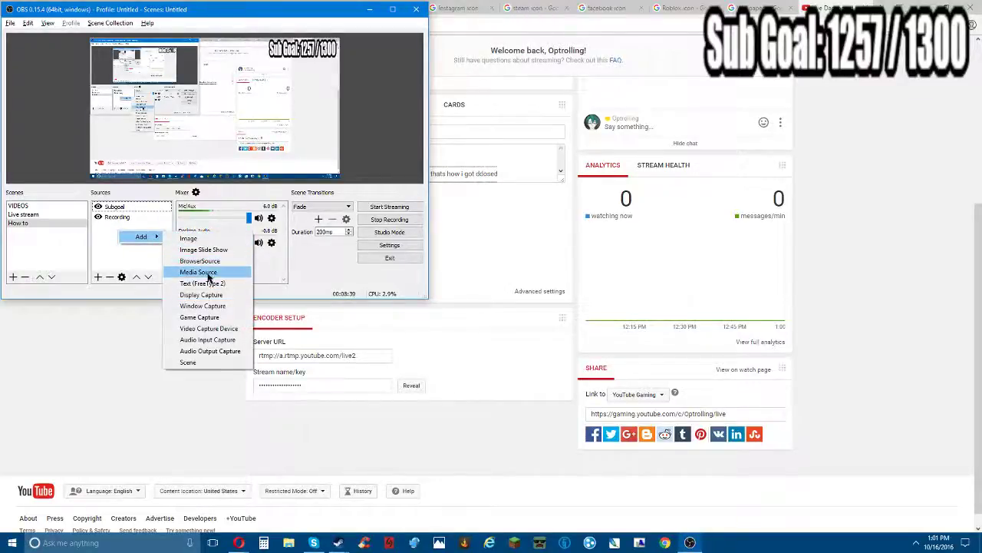
click(201, 261)
text(Live chat)
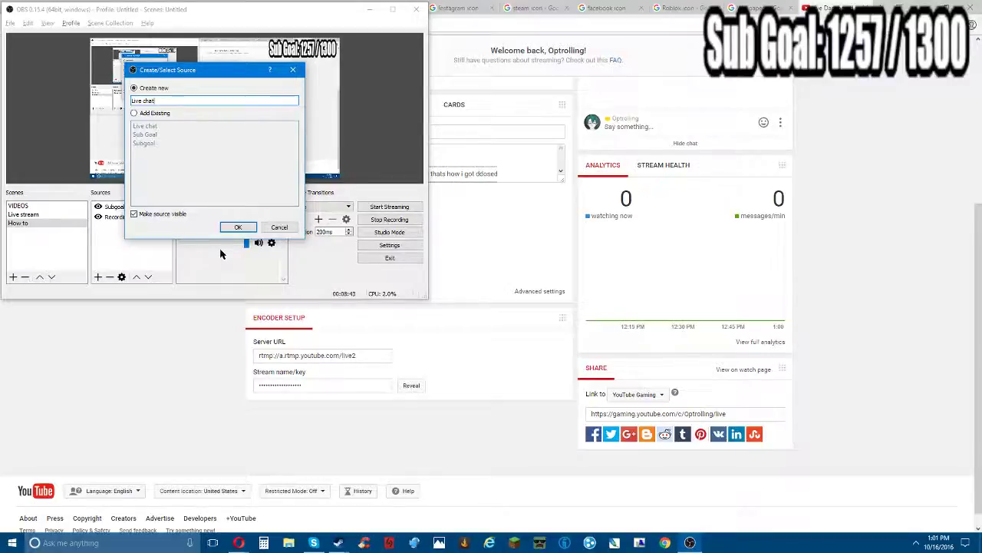
key(Return)
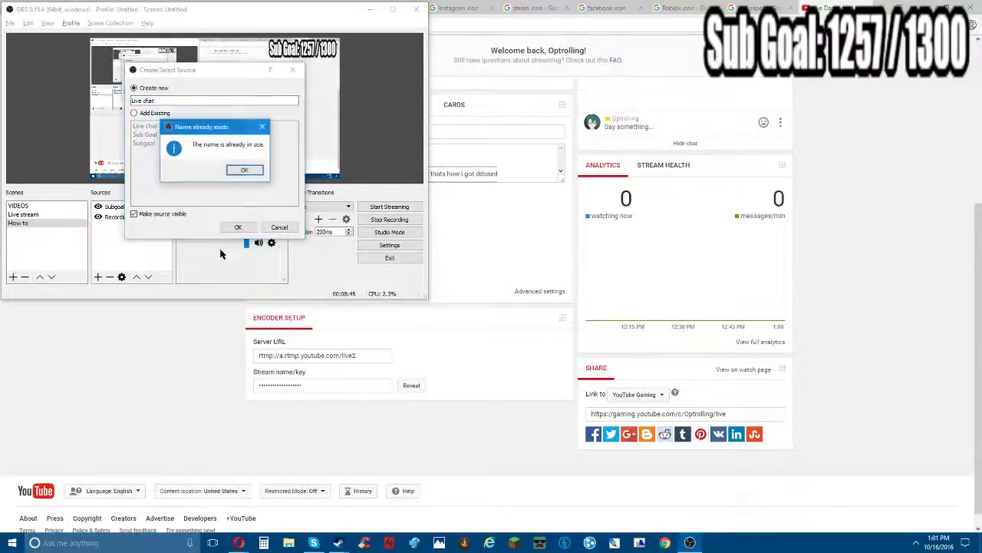
click(246, 169)
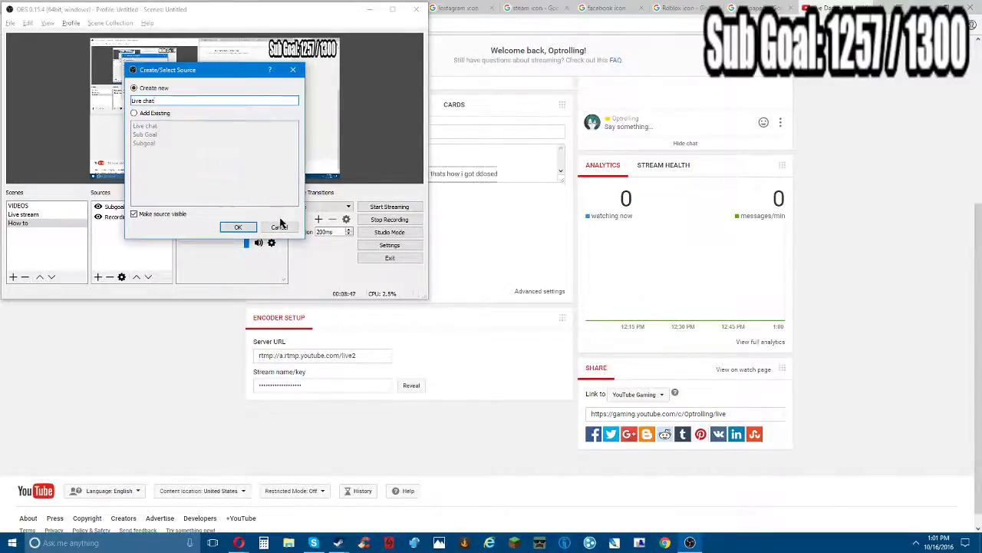
click(281, 227)
right_click(155, 249)
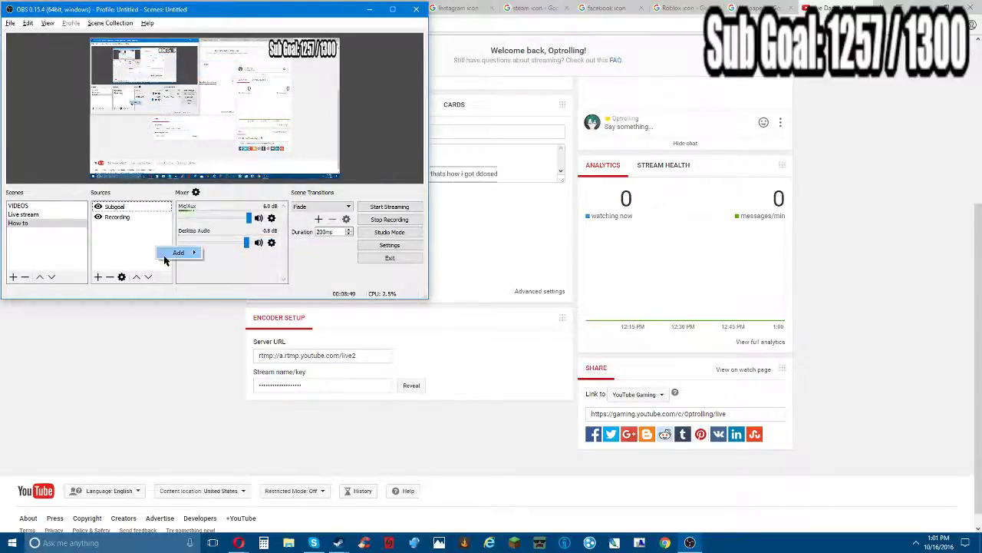
mouse_move(184, 252)
click(246, 283)
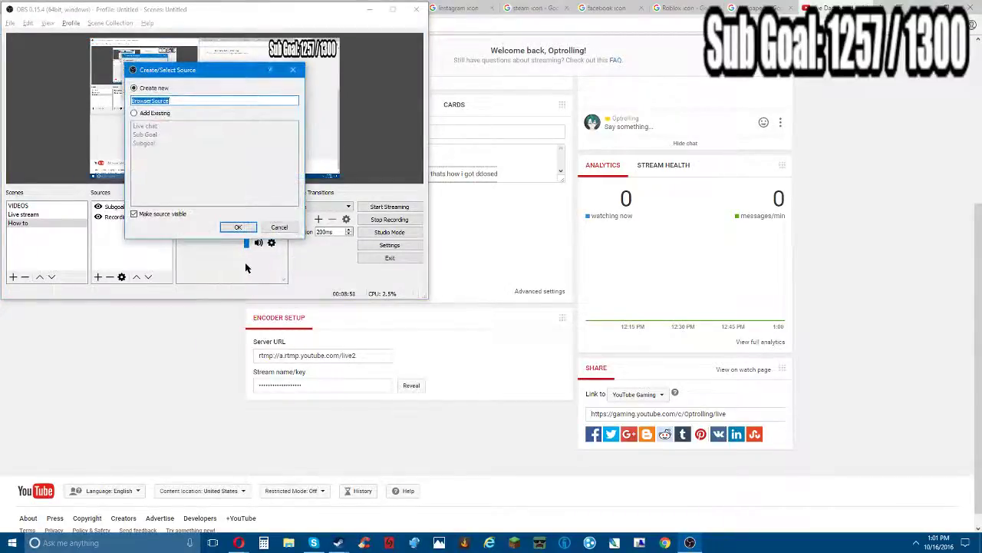
text(Ku)
key(BackSpace)
key(BackSpace)
text(Live chat)
key(Return)
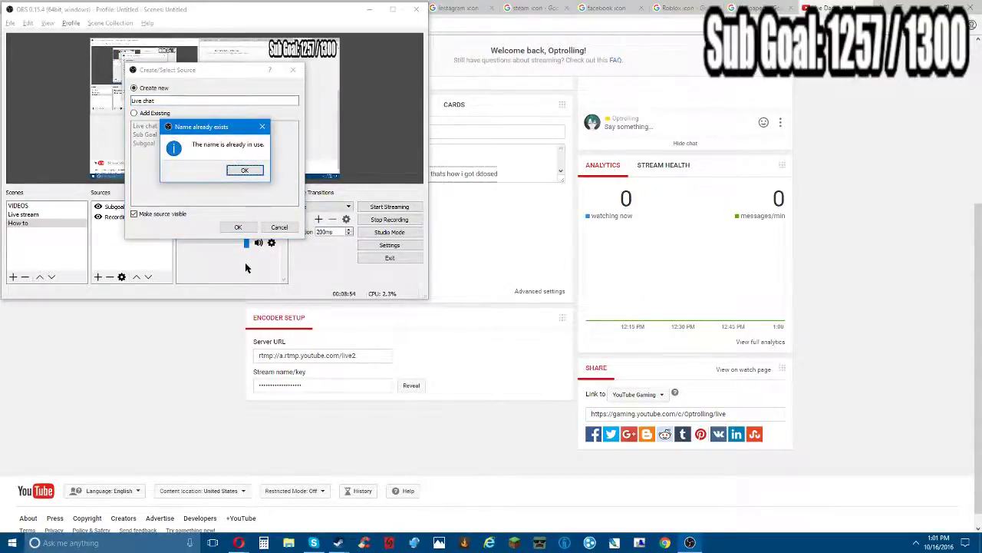
click(241, 169)
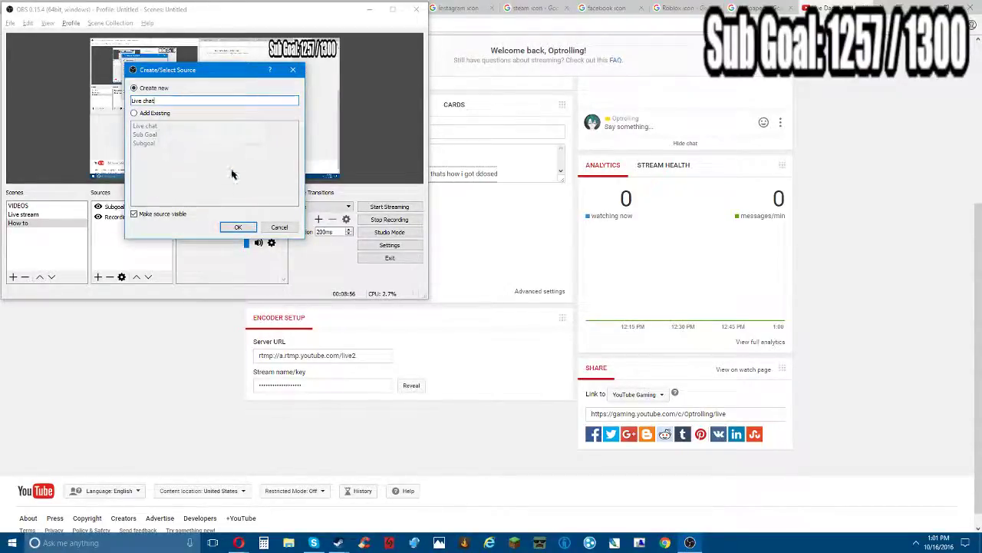
click(239, 227)
click(244, 170)
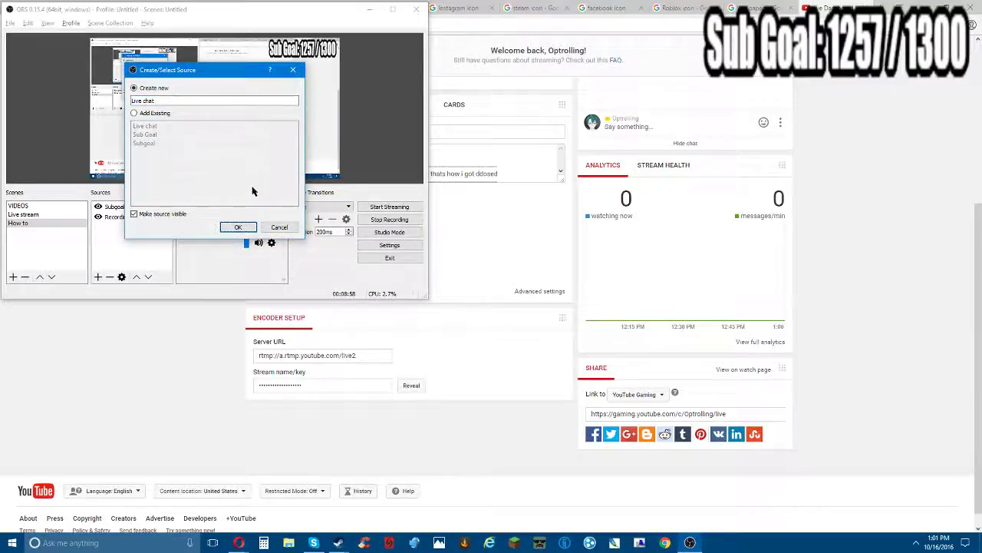
click(279, 227)
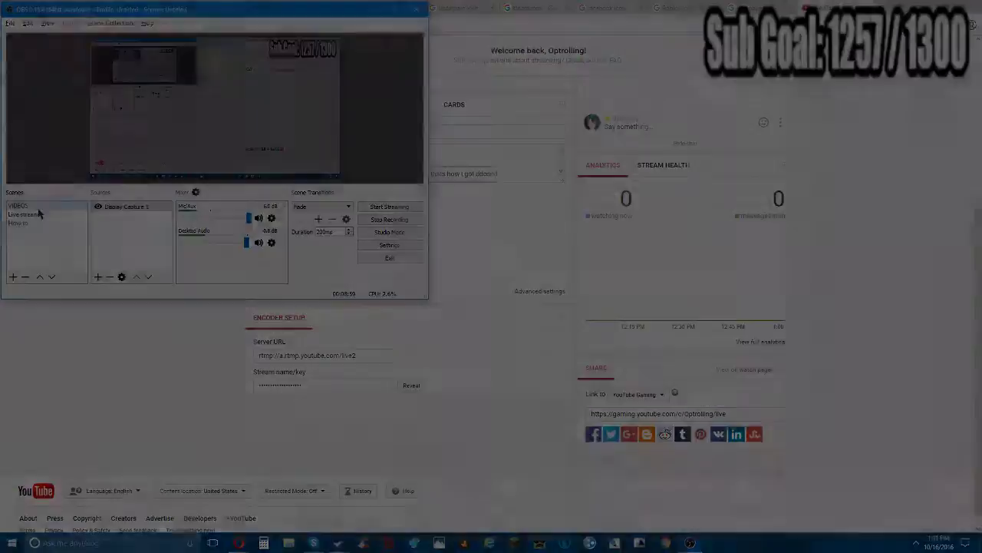
- Look at the Live stream scene and return to the How to scene
click(43, 222)
click(38, 214)
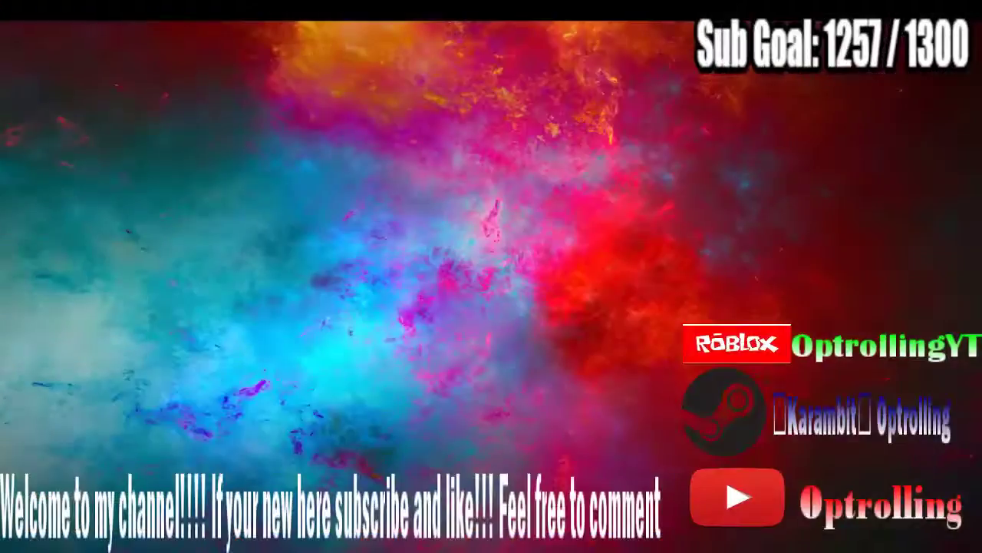
click(41, 223)
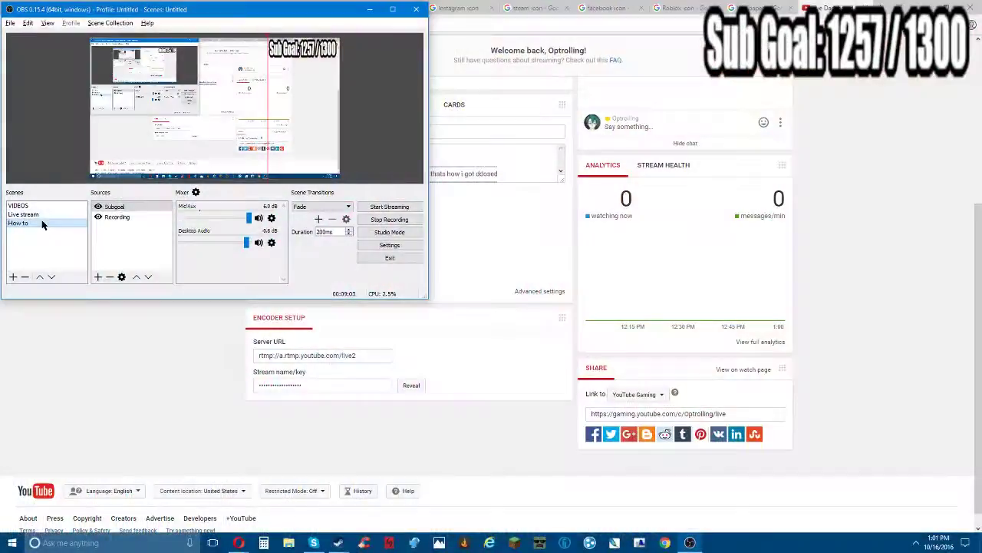
- Add a new BrowserSource named Live-chat to the How to scene
right_click(134, 238)
mouse_move(161, 247)
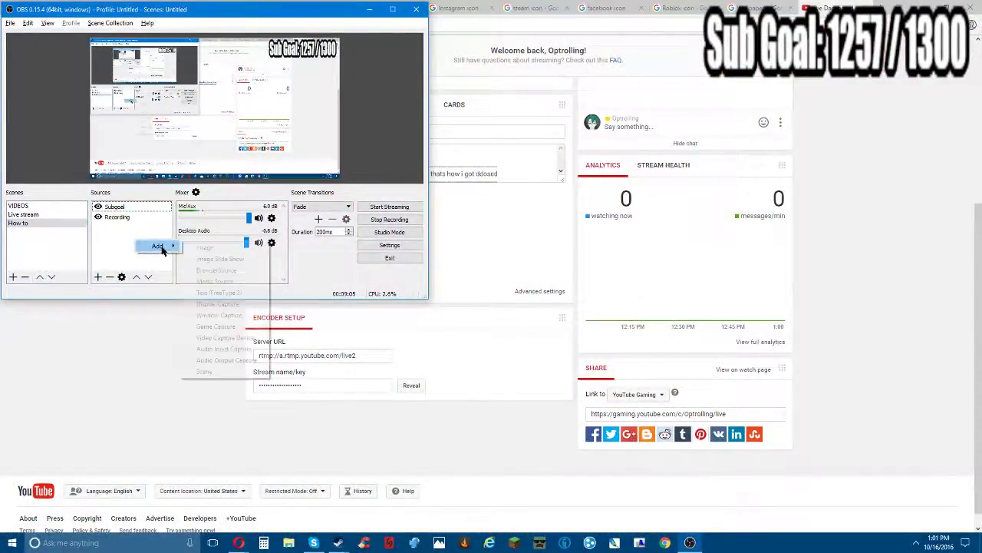
click(208, 269)
text(Live-ch)
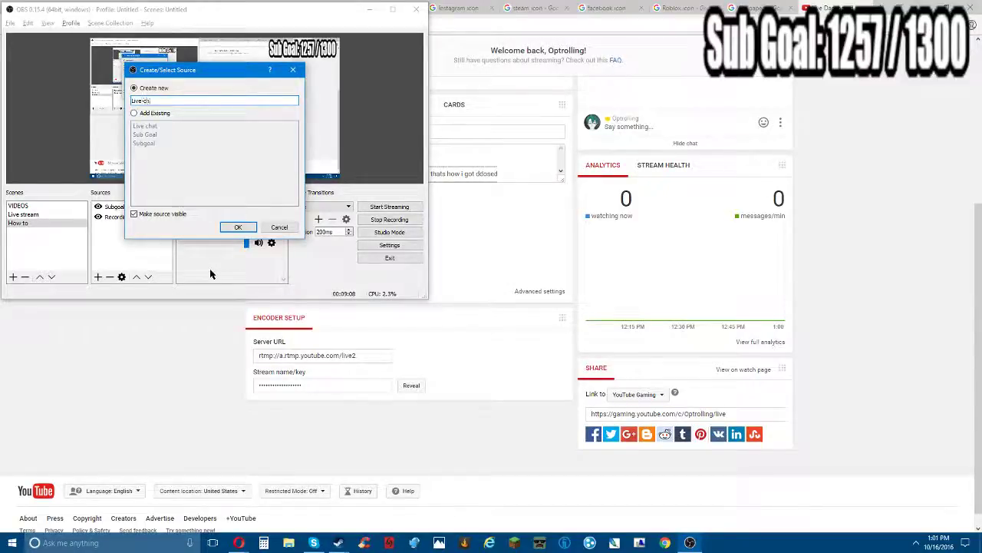
text(at)
key(Return)
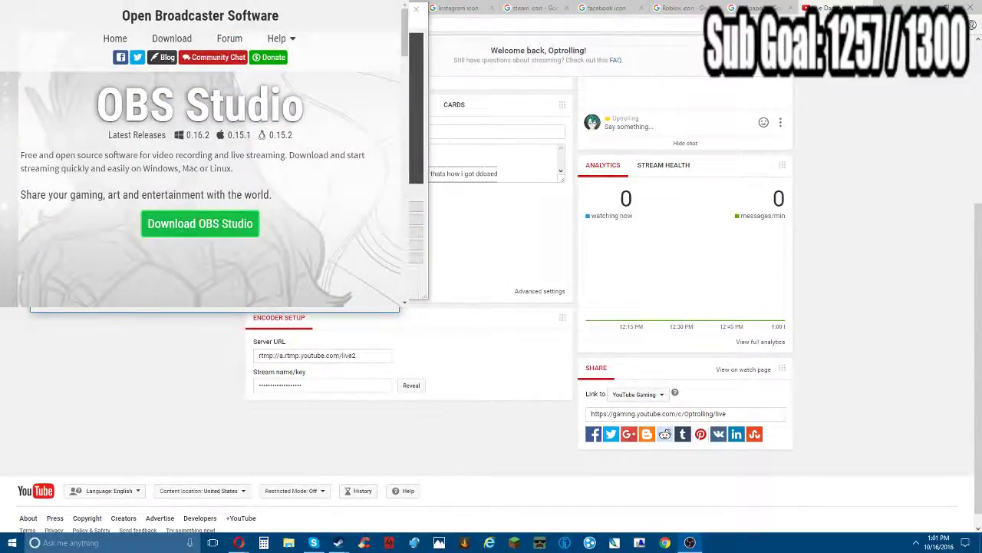
- Move the Live-chat source mostly off the canvas so it no longer covers the chat on the YouTube live dashboard
scroll(769, 88, up, 4)
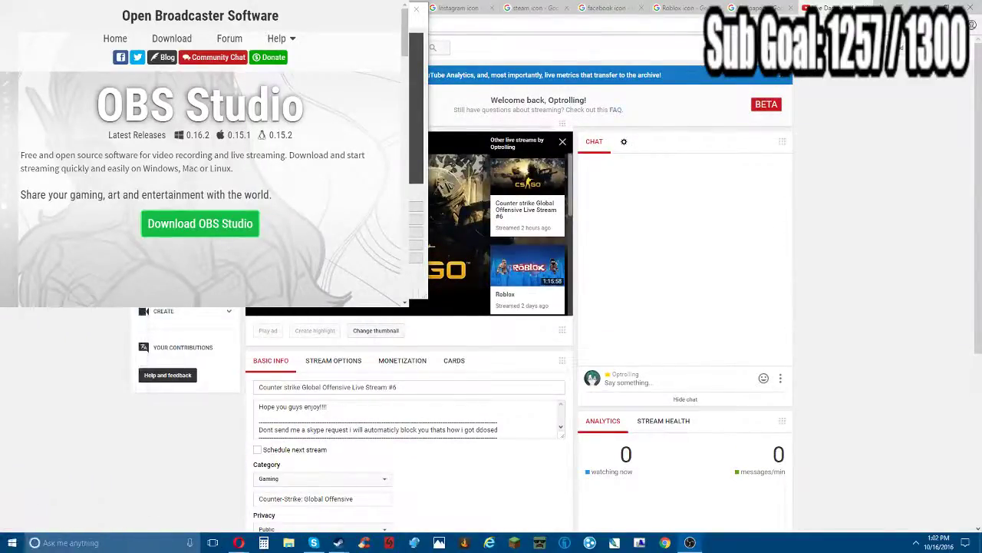
drag(145, 87, 292, 116)
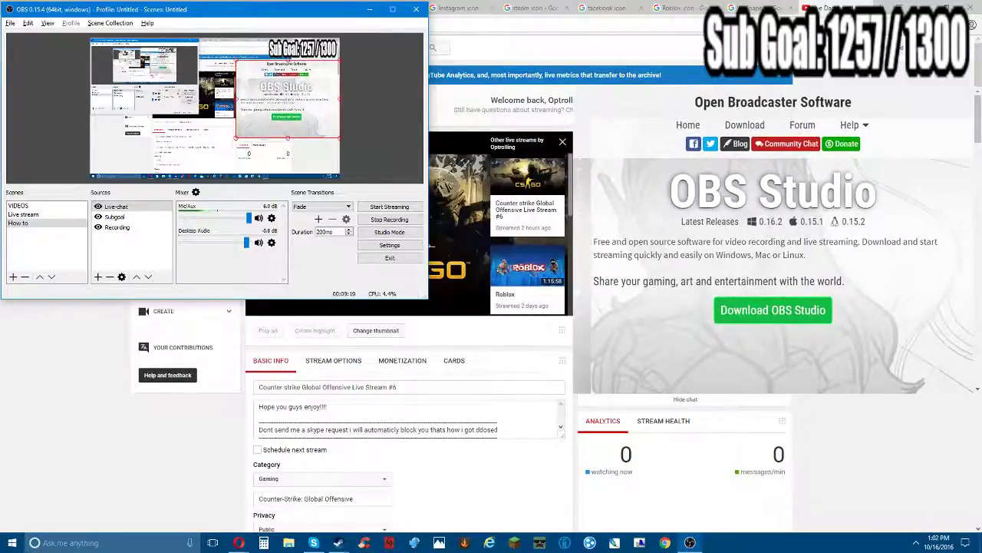
key(alt+Tab)
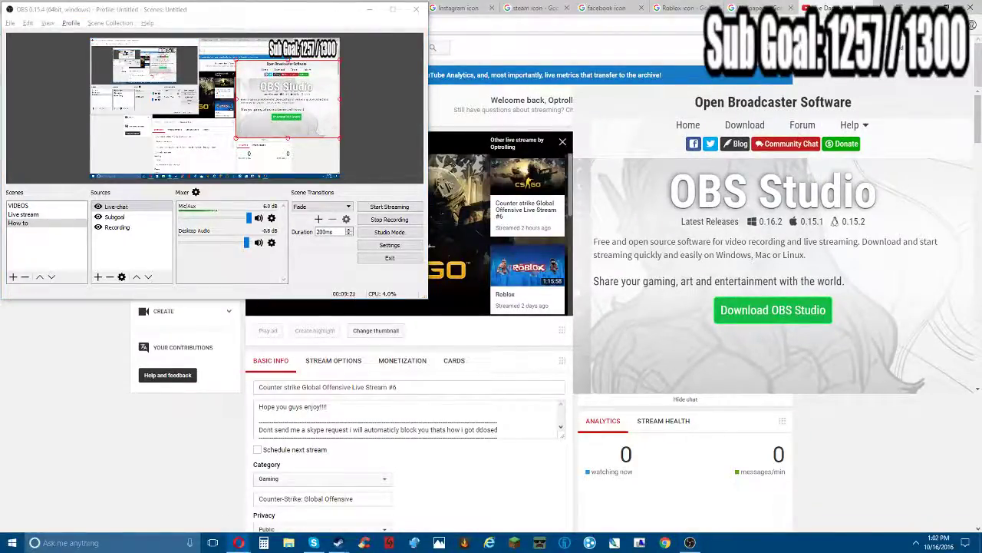
drag(322, 140, 77, 149)
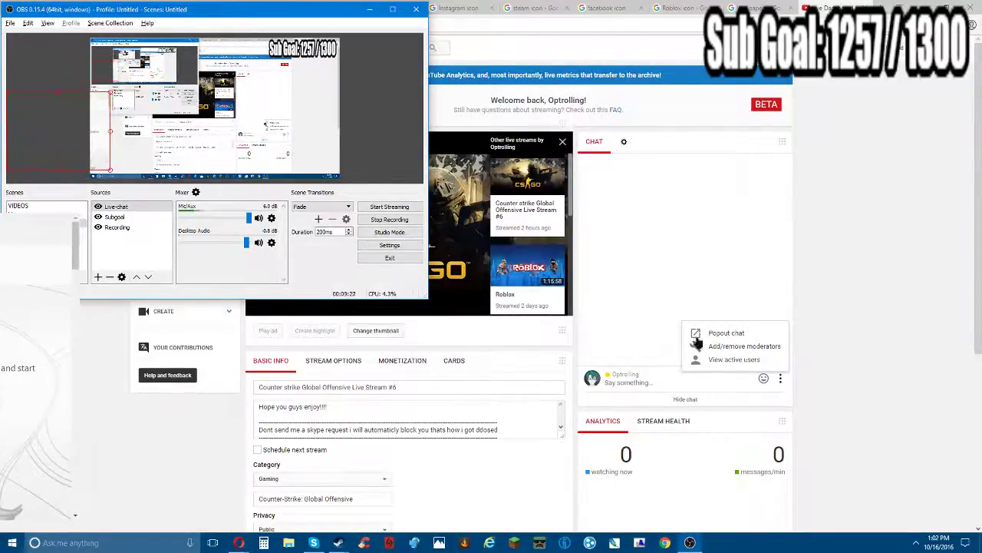
- Pop out the YouTube live chat into its own window and place that window clear of the OBS window
click(690, 261)
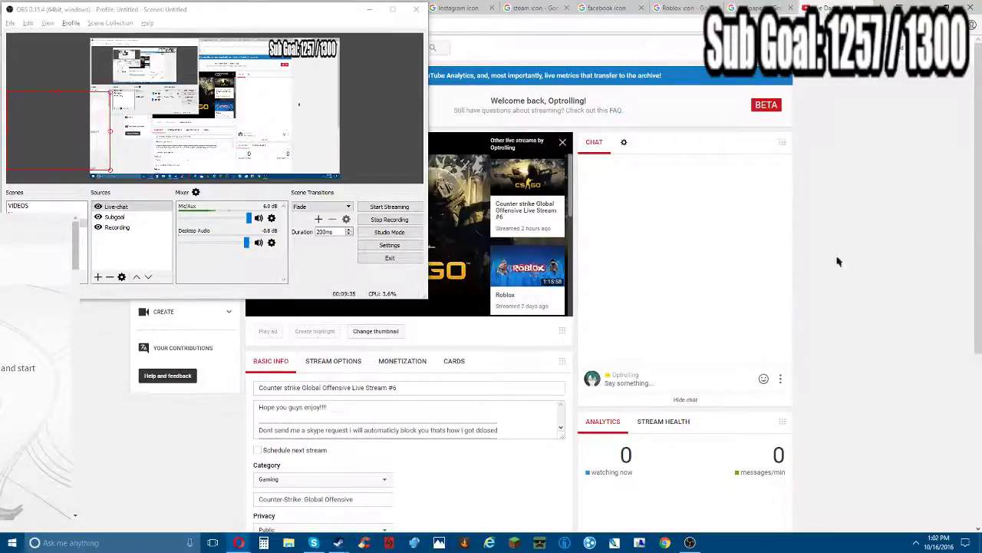
click(779, 379)
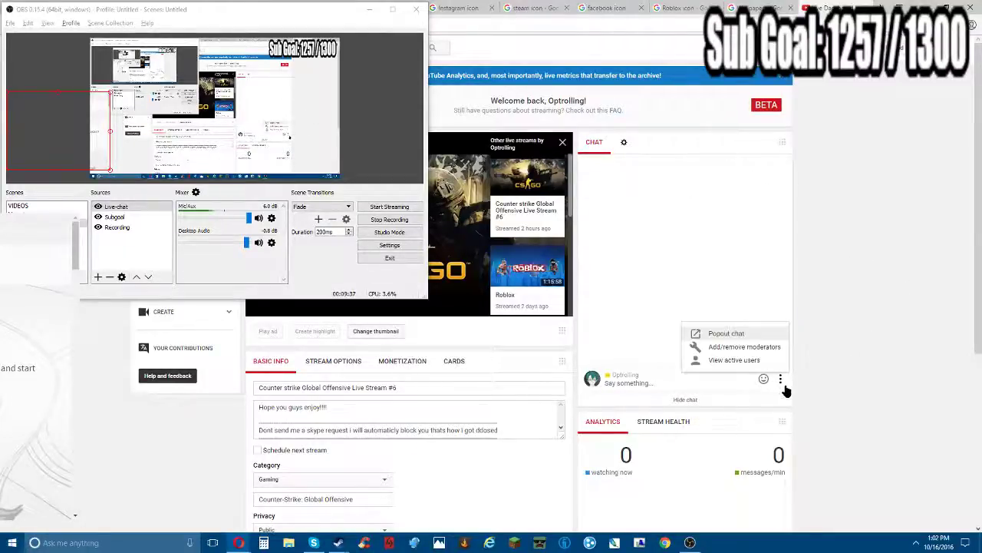
click(724, 334)
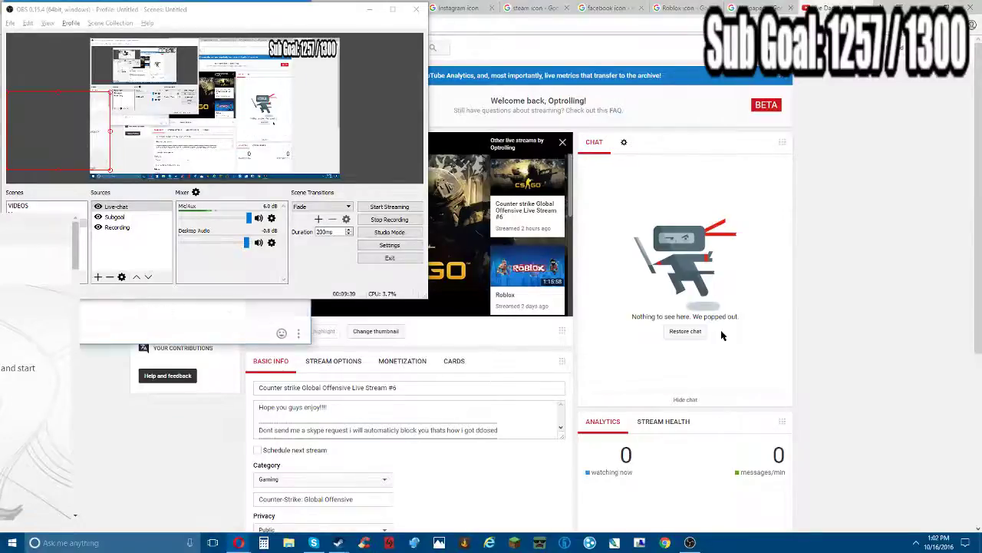
drag(177, 12, 175, 45)
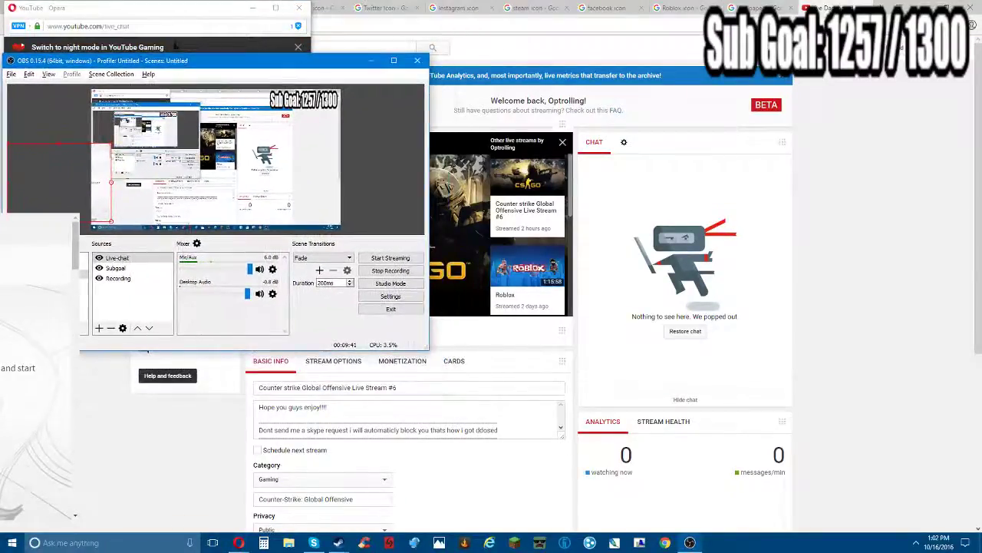
drag(233, 12, 749, 100)
- Copy the web address of the popped-out chat and minimize its window
click(689, 115)
right_click(688, 115)
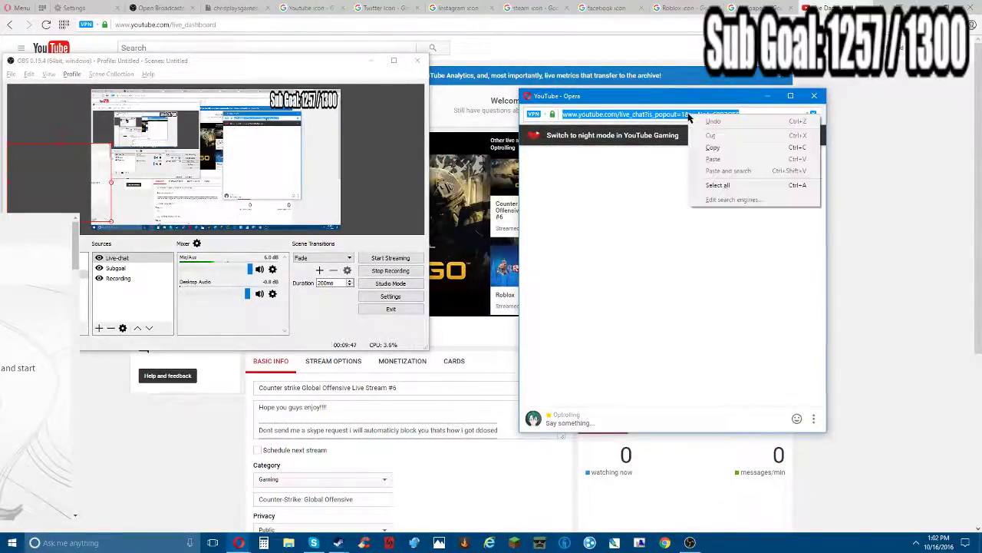
click(714, 148)
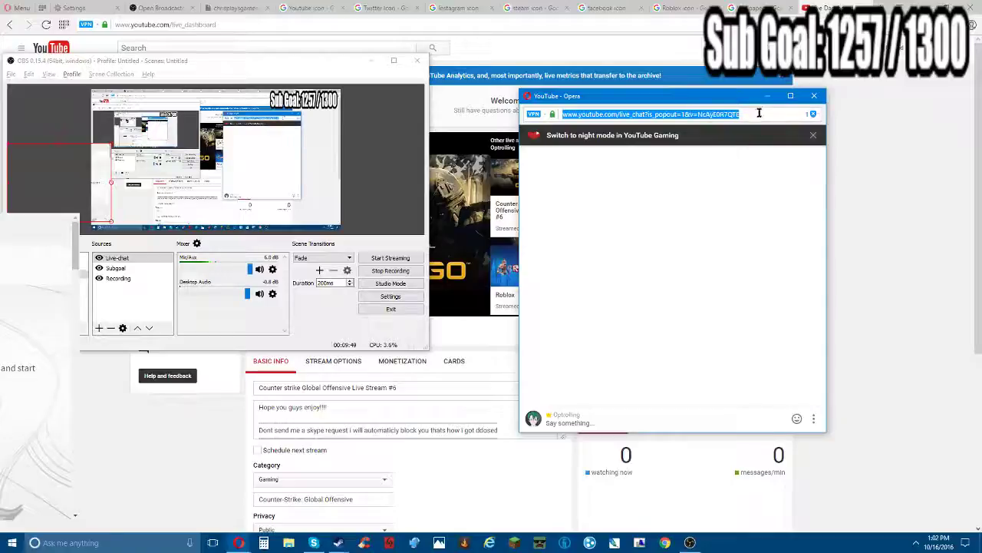
click(766, 99)
- Select the Live-chat source and move it back onto the canvas, beneath the sub goal counter
click(120, 264)
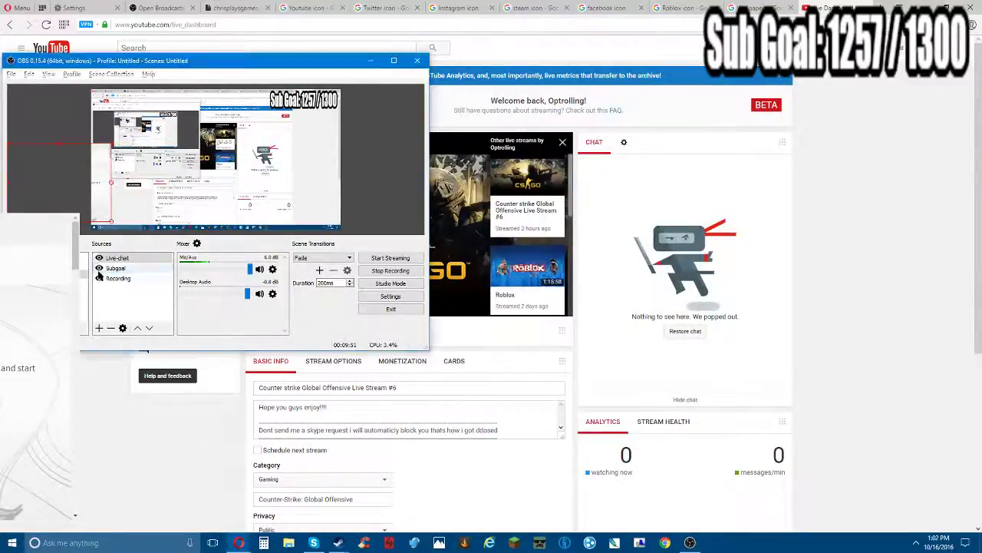
click(123, 259)
drag(57, 195, 286, 160)
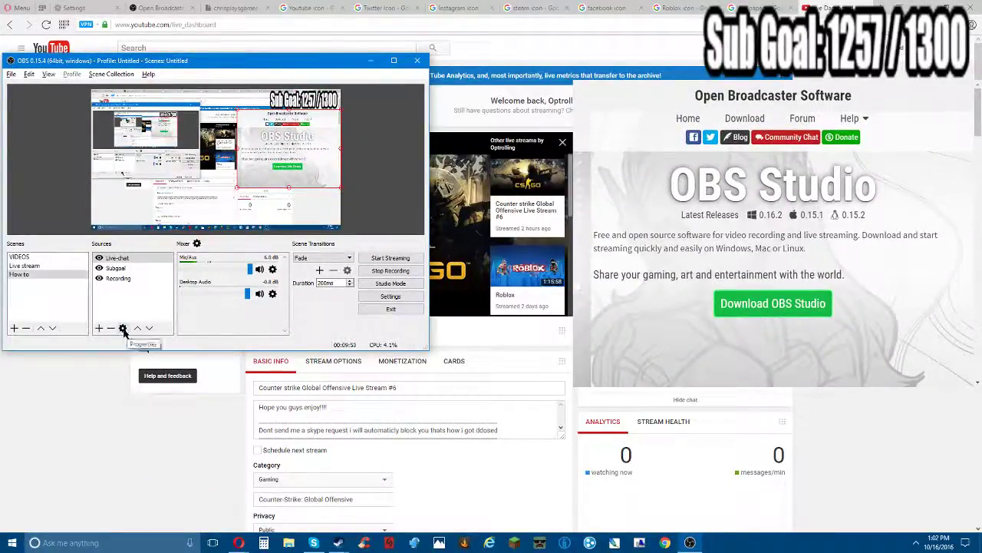
- Set the Live-chat source's URL to the copied popout chat address and narrow the source to about the counter's width
right_click(119, 258)
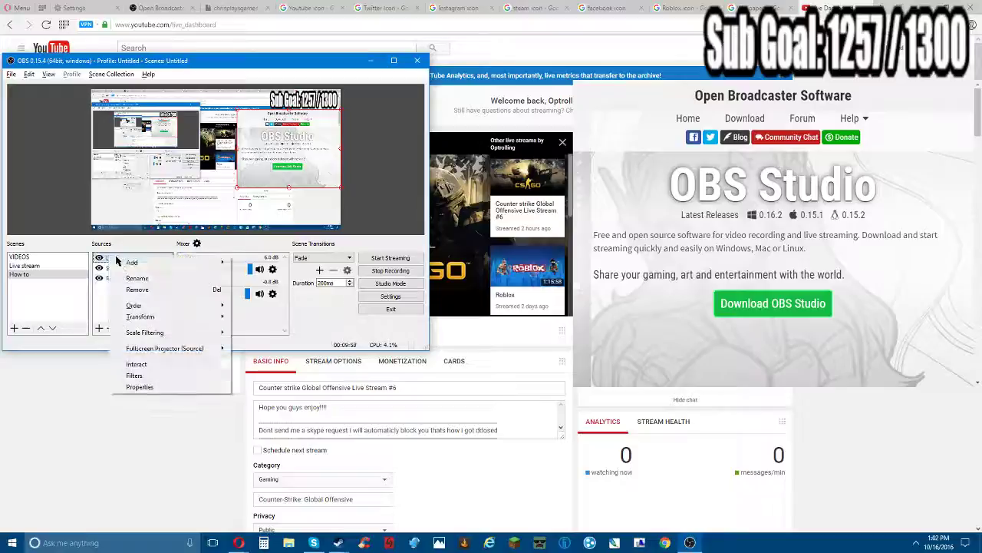
click(152, 388)
drag(216, 60, 390, 195)
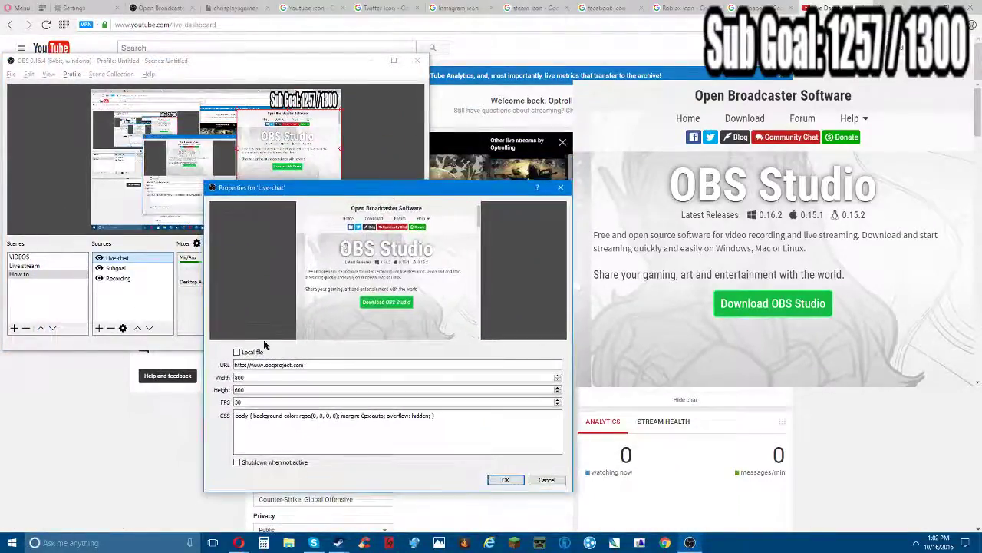
click(290, 366)
key(ctrl+a)
key(ctrl+v)
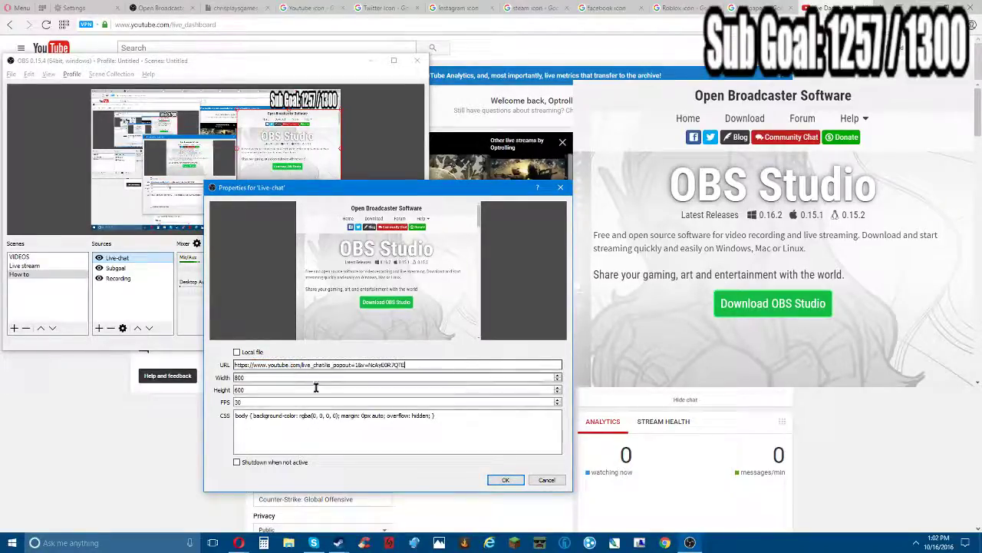
click(501, 479)
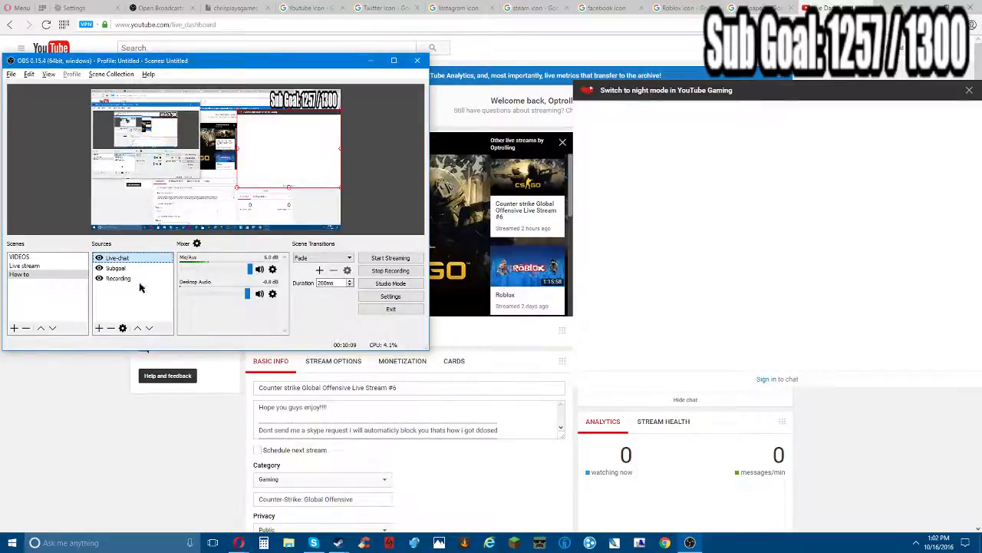
drag(237, 148, 270, 154)
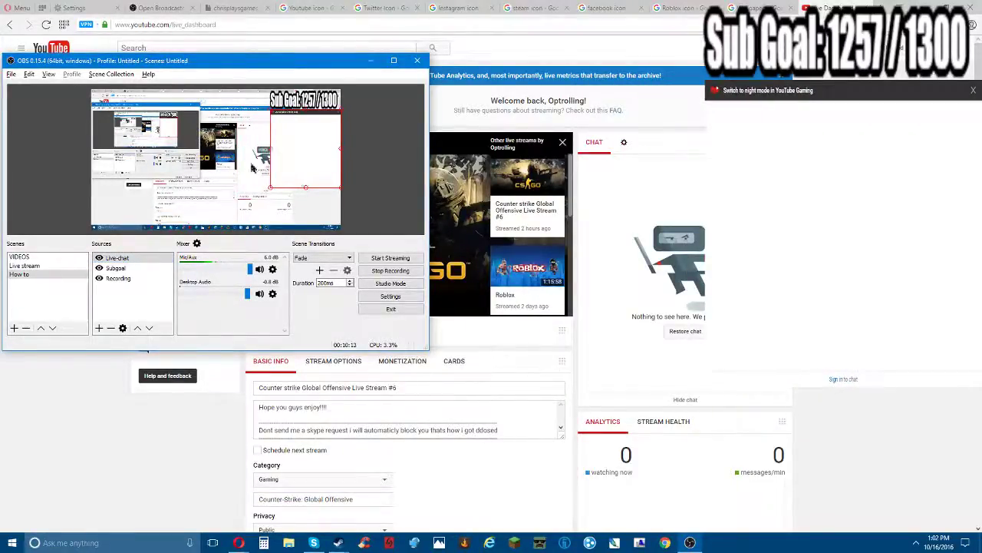
- Copy the entire custom CSS from the Subgoal source's properties
click(115, 268)
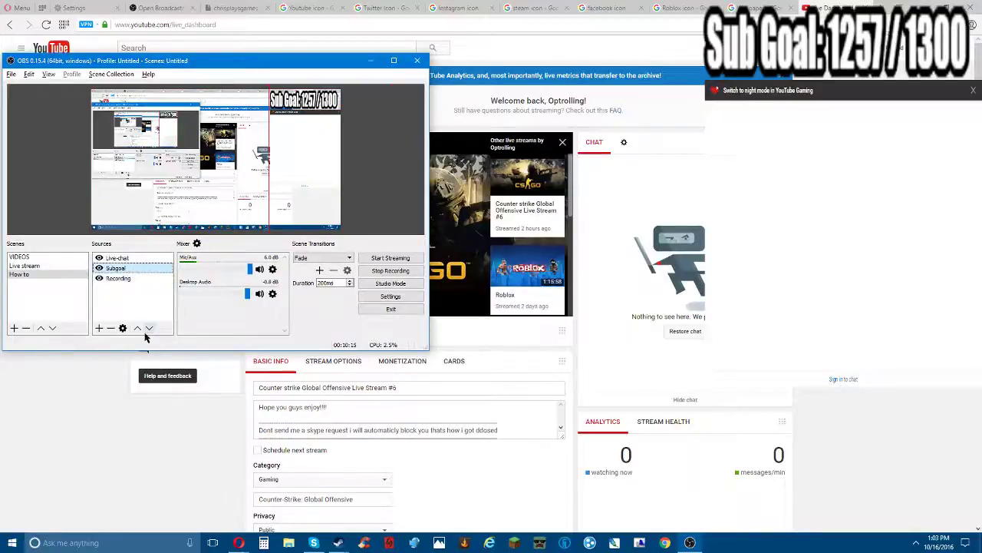
click(124, 328)
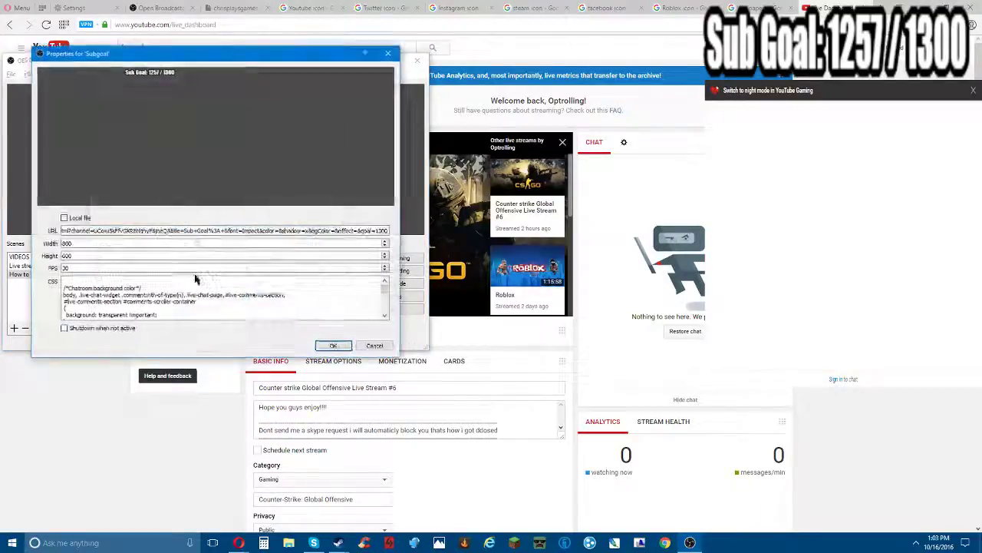
click(63, 280)
key(ctrl+a)
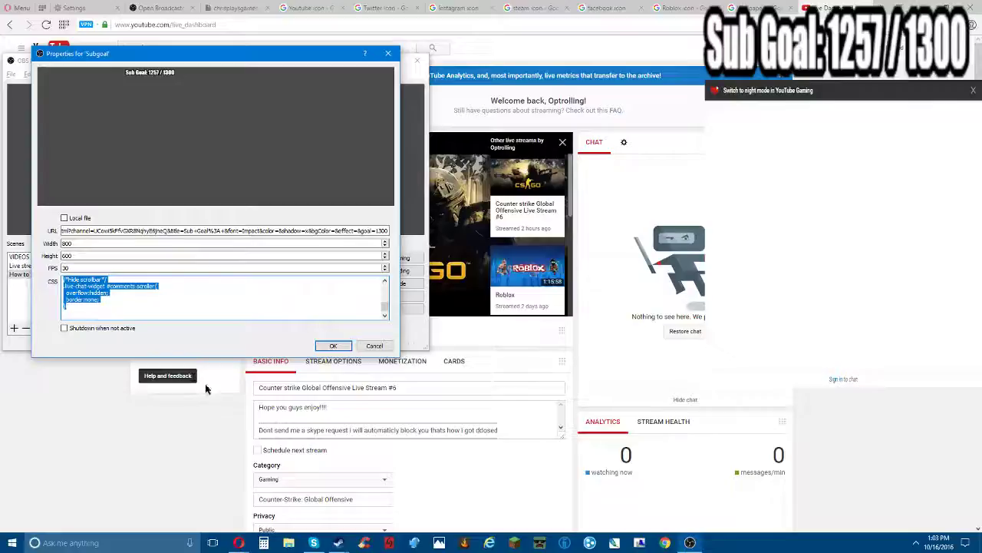
click(333, 345)
- Check the Recording source's display capture properties
click(118, 277)
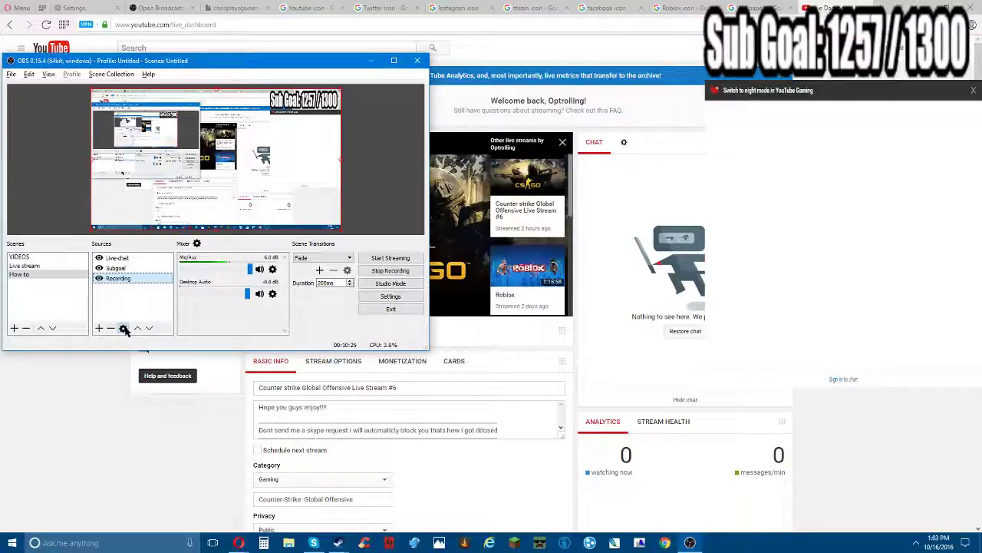
click(124, 328)
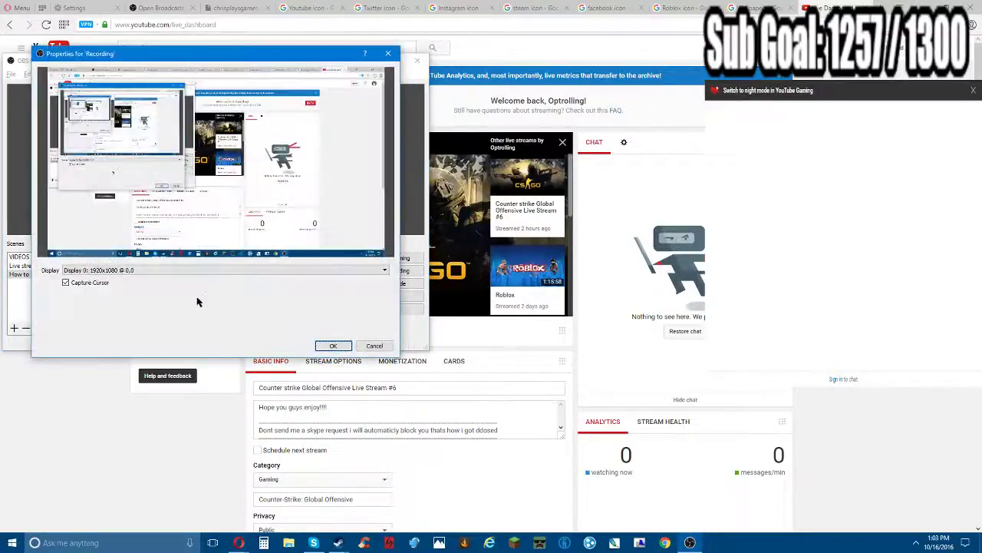
click(325, 344)
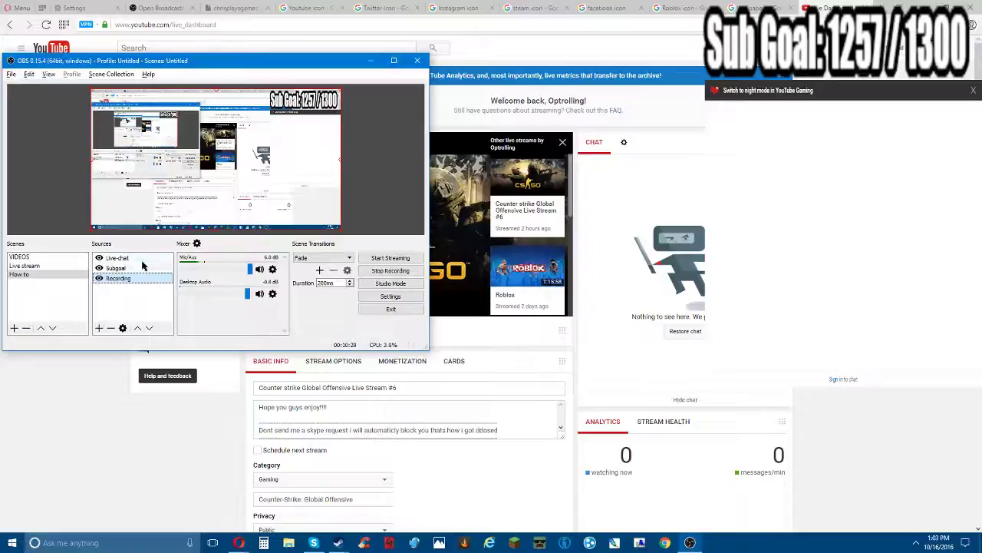
- Replace the Live-chat source's custom CSS with the copied Subgoal CSS and set its FPS to 60
click(117, 258)
click(124, 328)
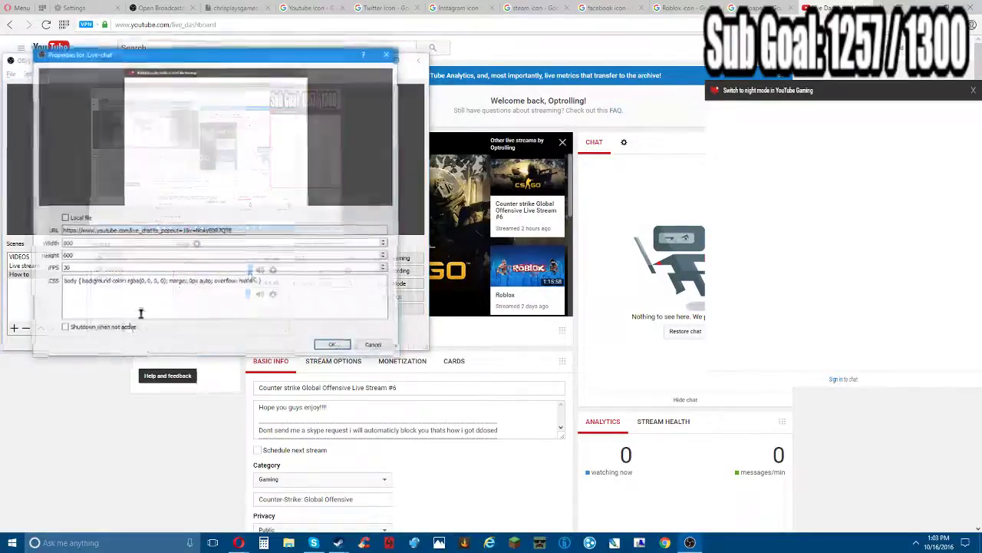
click(263, 281)
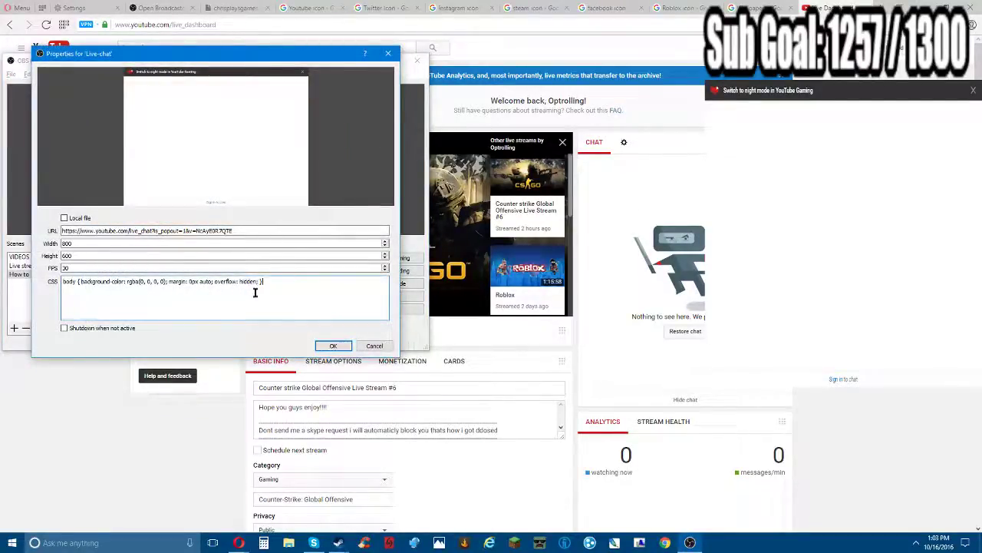
key(ctrl+a)
key(ctrl+v)
double_click(135, 264)
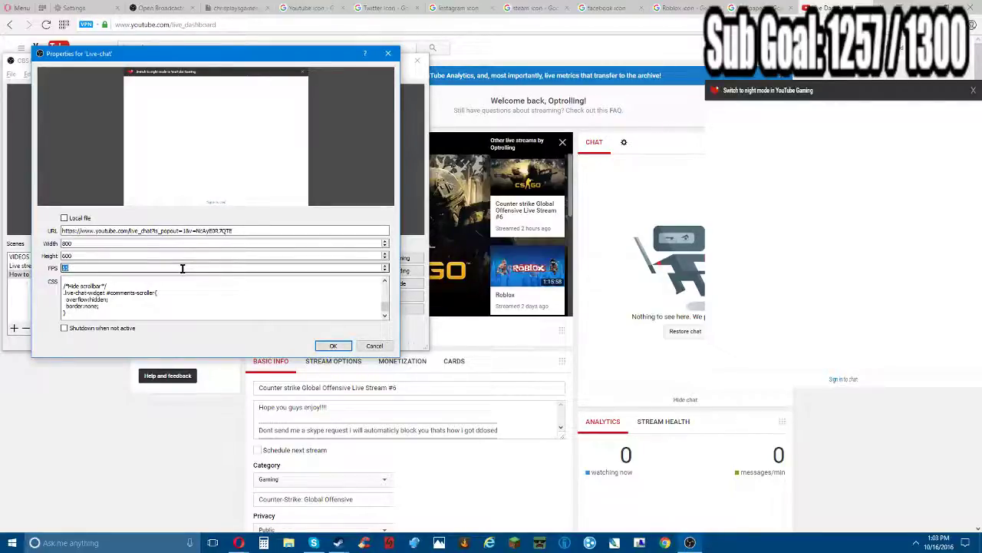
click(333, 346)
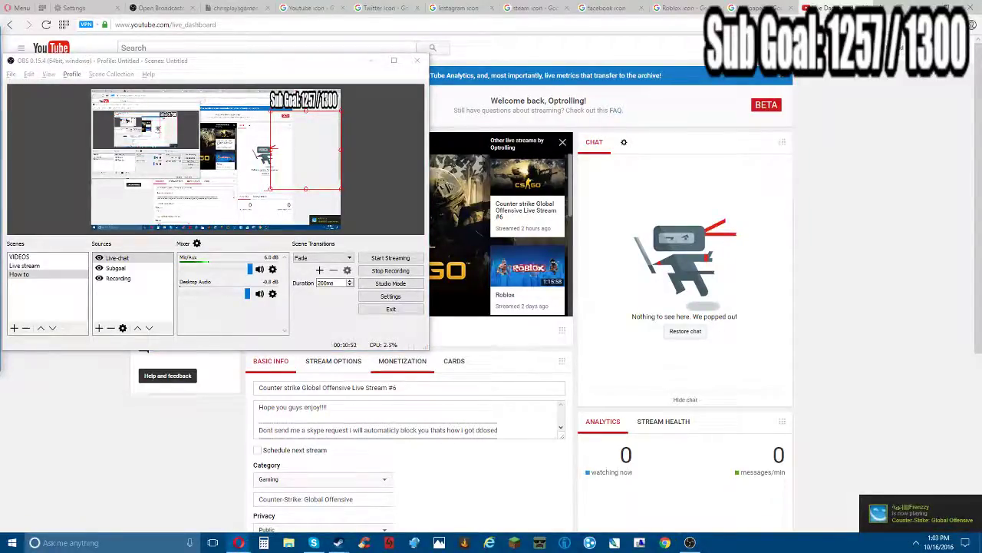
- Send the message TEST in the popped-out YouTube chat and move that window over behind OBS
mouse_move(238, 543)
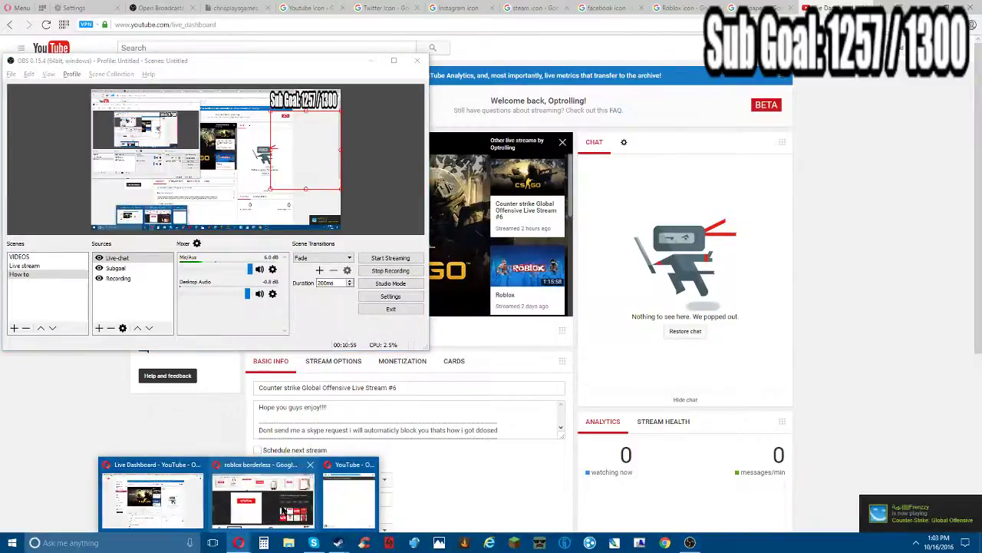
click(341, 511)
click(584, 420)
text(TEST)
key(Return)
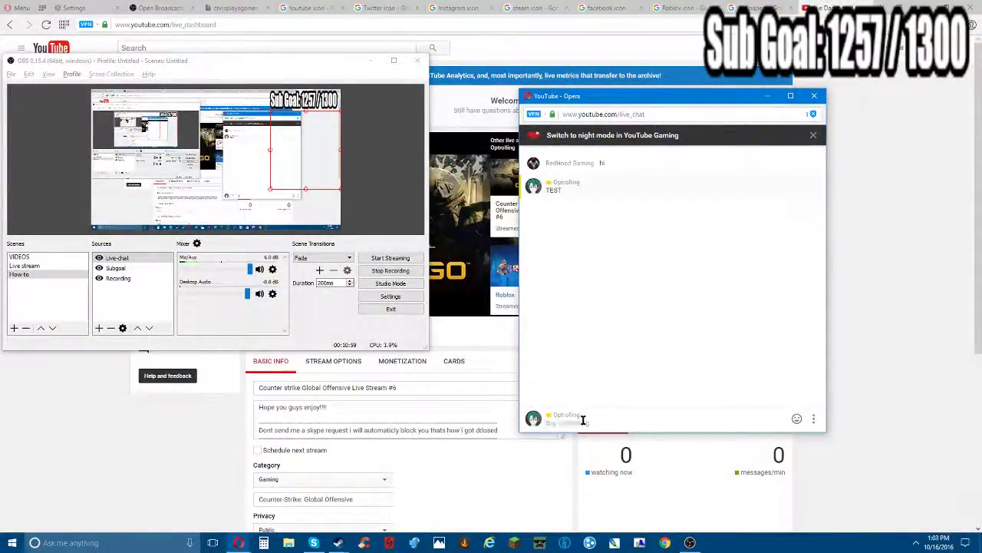
drag(615, 117, 351, 171)
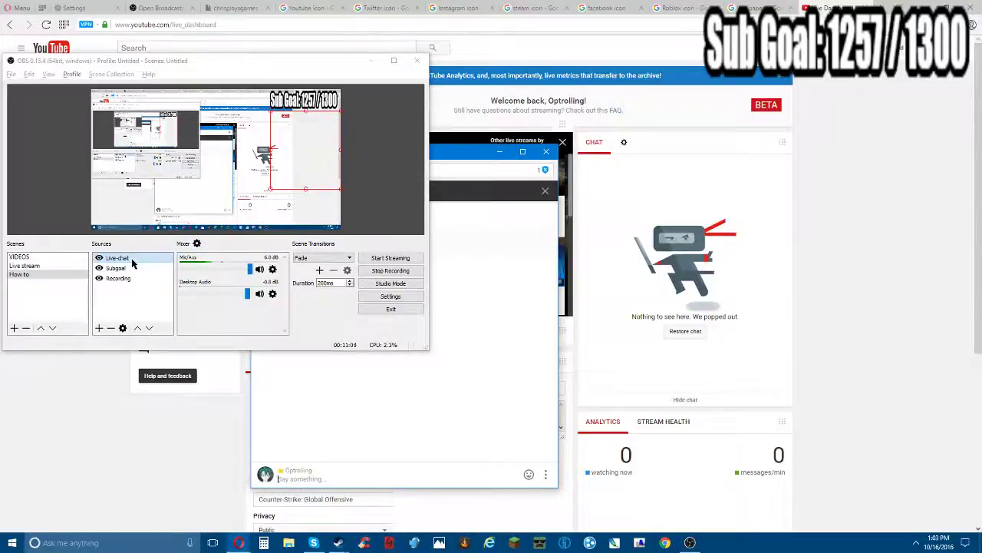
- Review the Live-chat source's properties and inspect the chat overlay with the OBS window briefly maximized
click(132, 262)
click(124, 329)
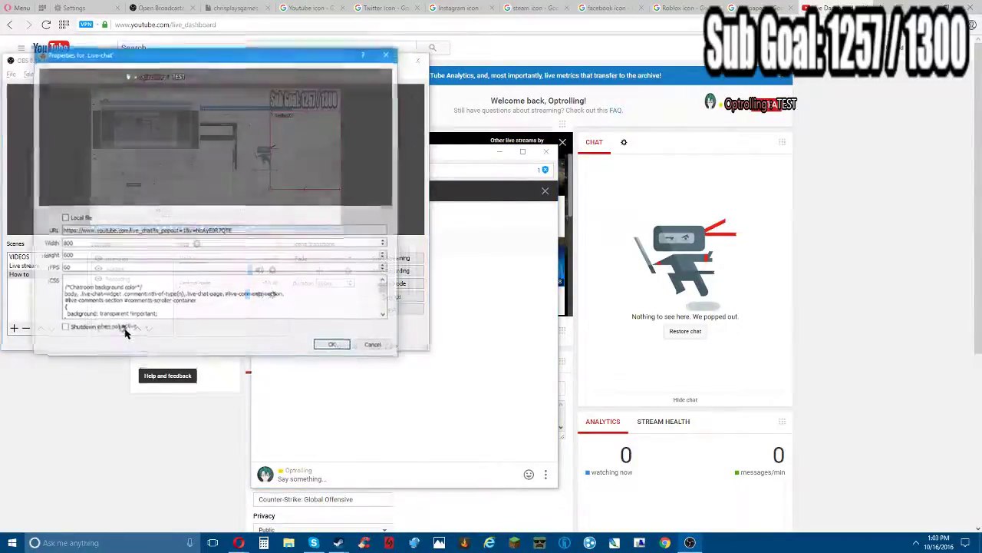
click(332, 345)
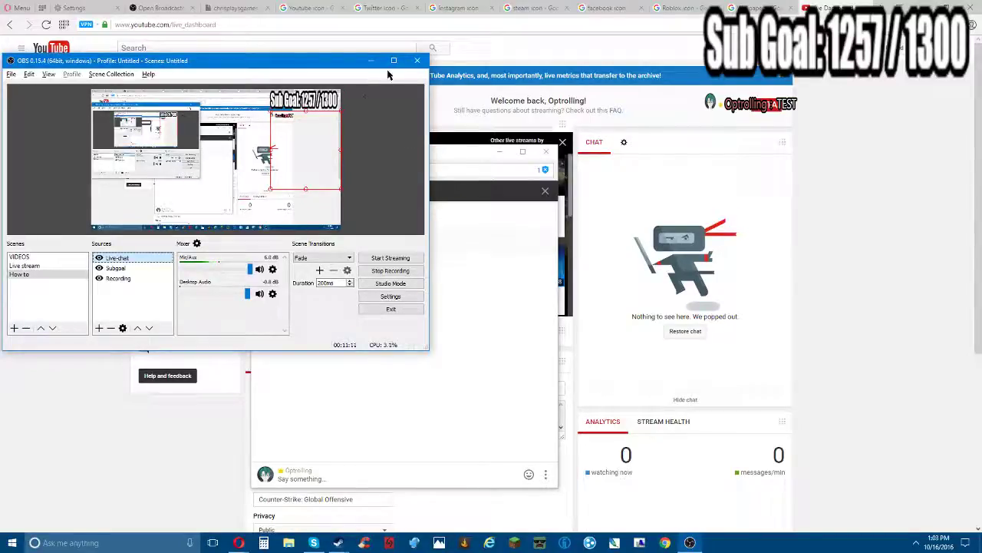
click(394, 60)
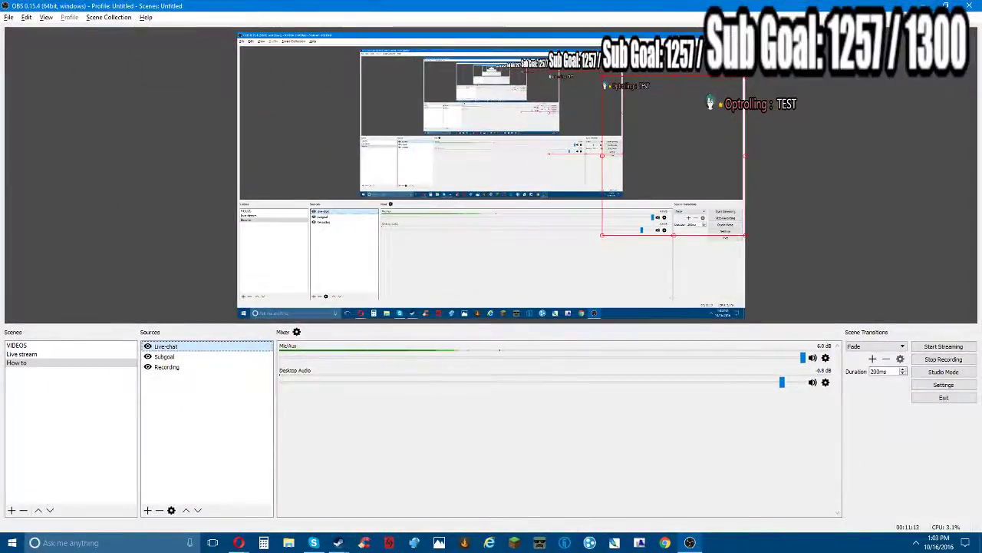
click(945, 5)
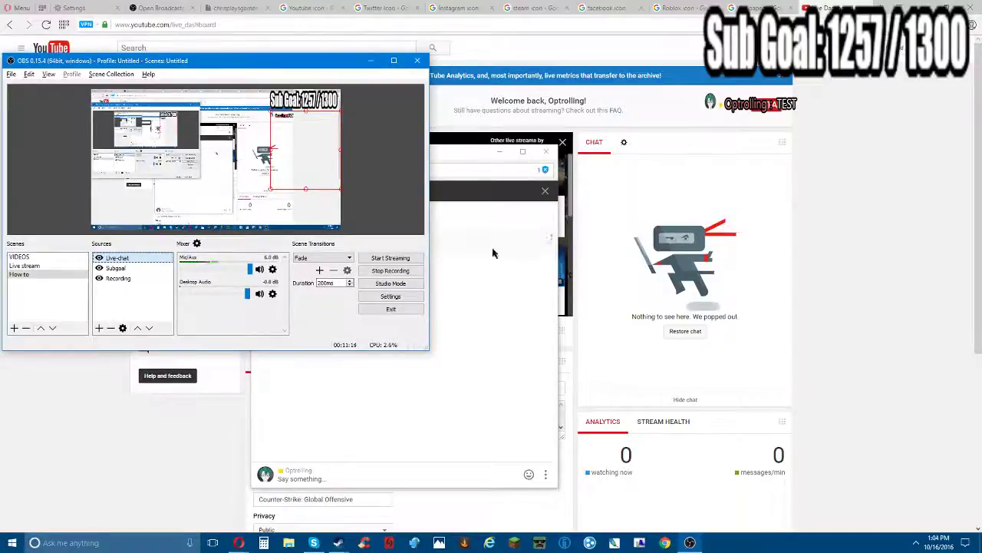
- Move the popped-out chat window clear of OBS, minimize it, and reselect the Live-chat source
click(468, 282)
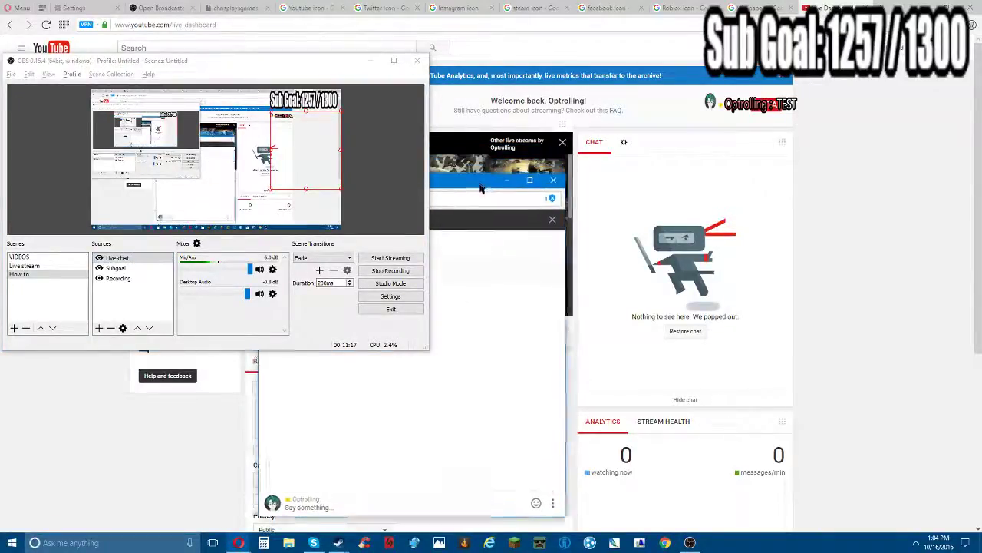
drag(475, 157, 600, 130)
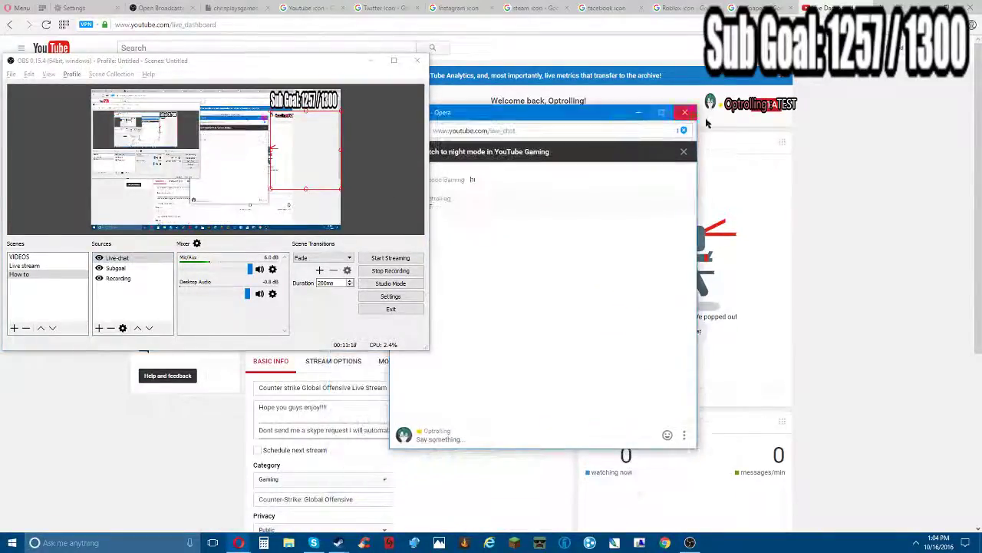
click(635, 113)
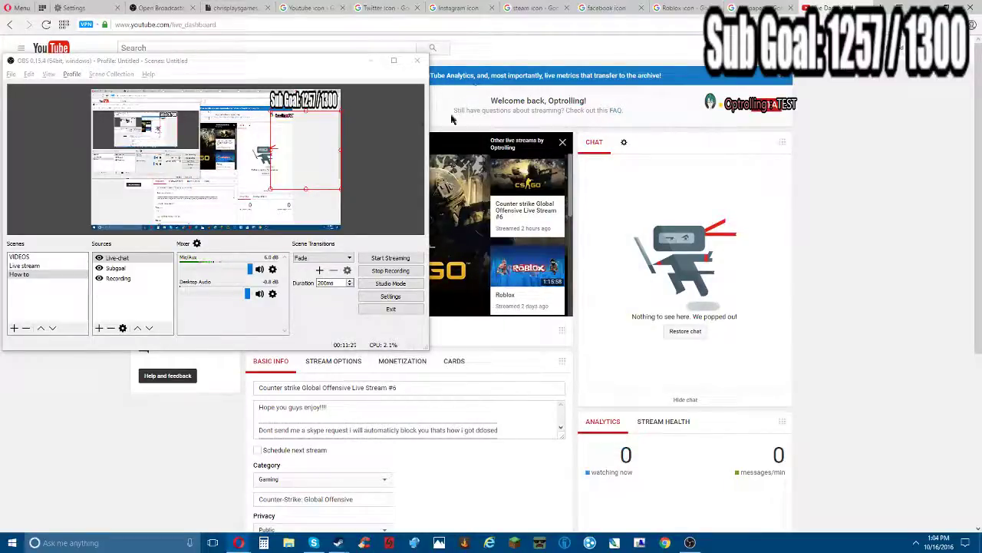
click(419, 176)
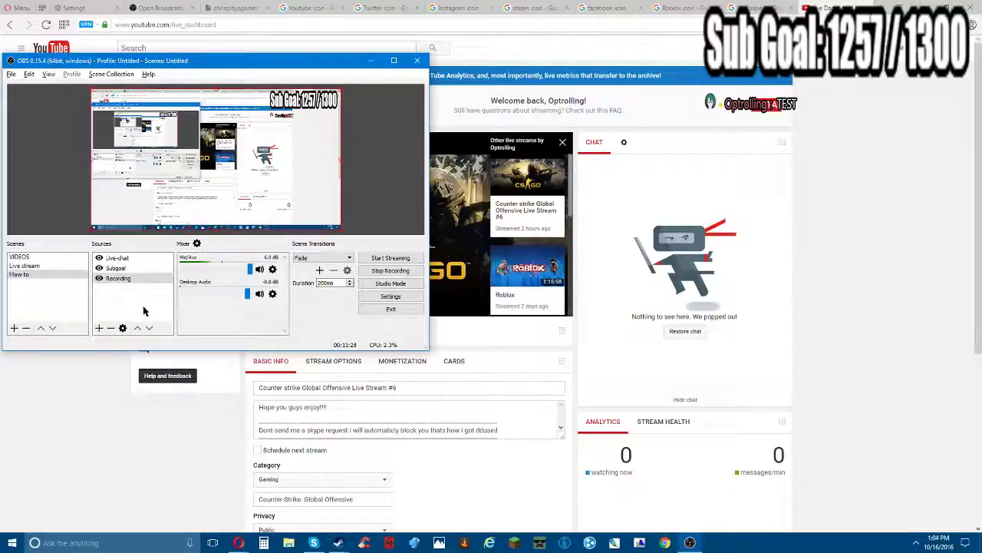
click(117, 258)
- Switch to the browser's "Youtube icon" search, show its image results and preview the YouTube wordmark logo
click(299, 7)
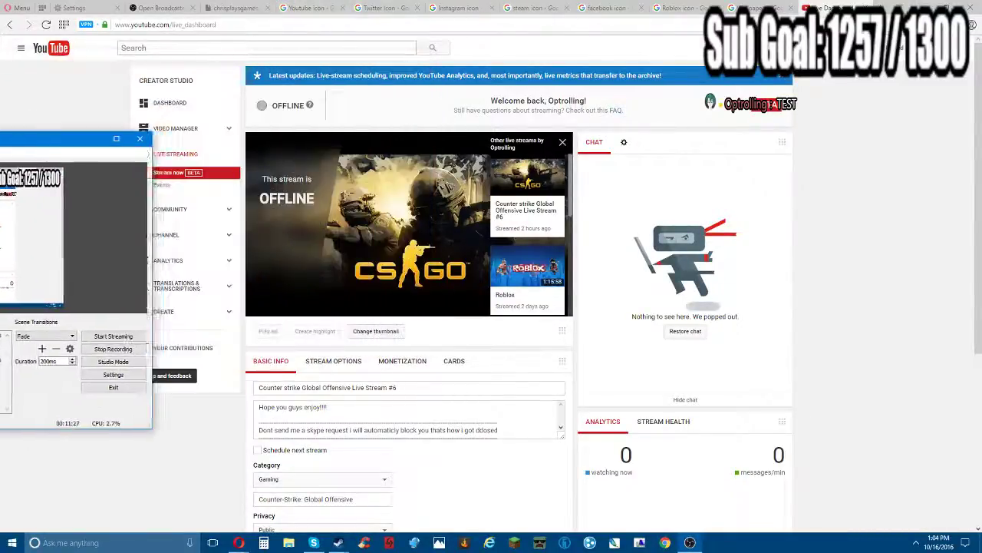
click(301, 8)
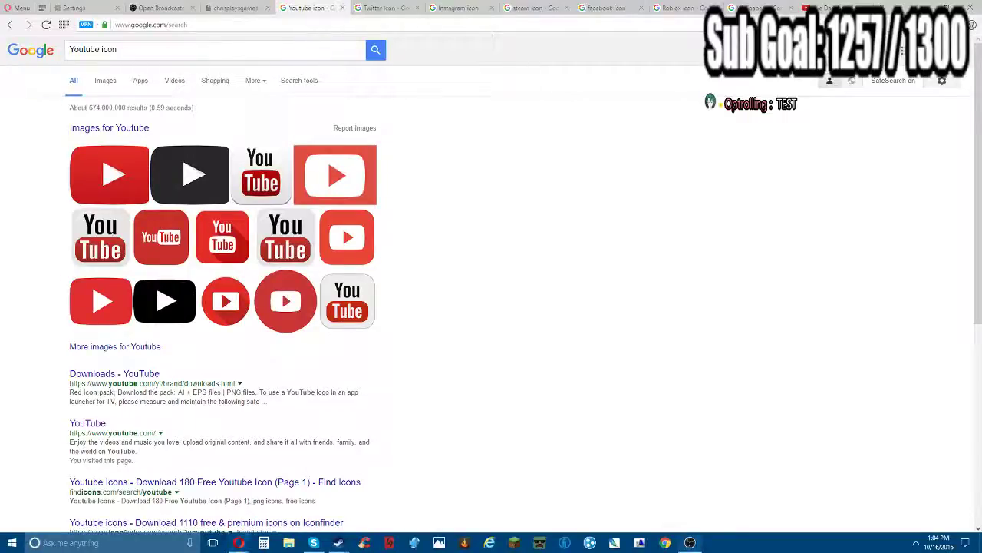
click(105, 80)
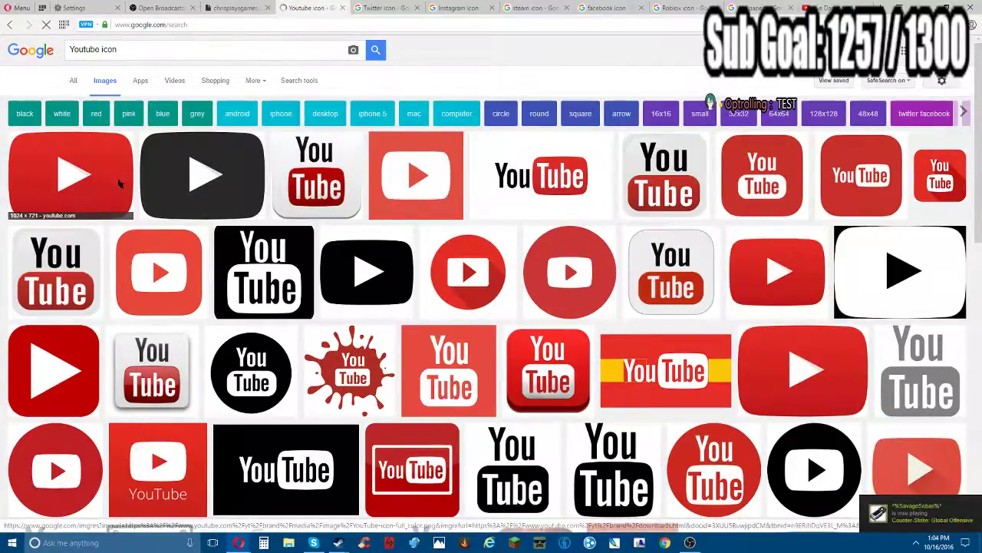
click(524, 177)
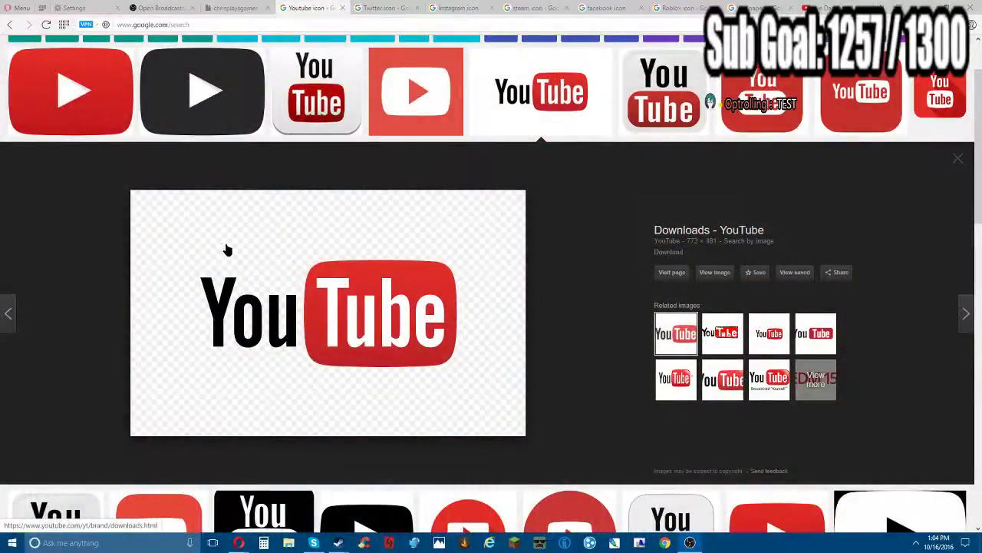
scroll(227, 250, down, 3)
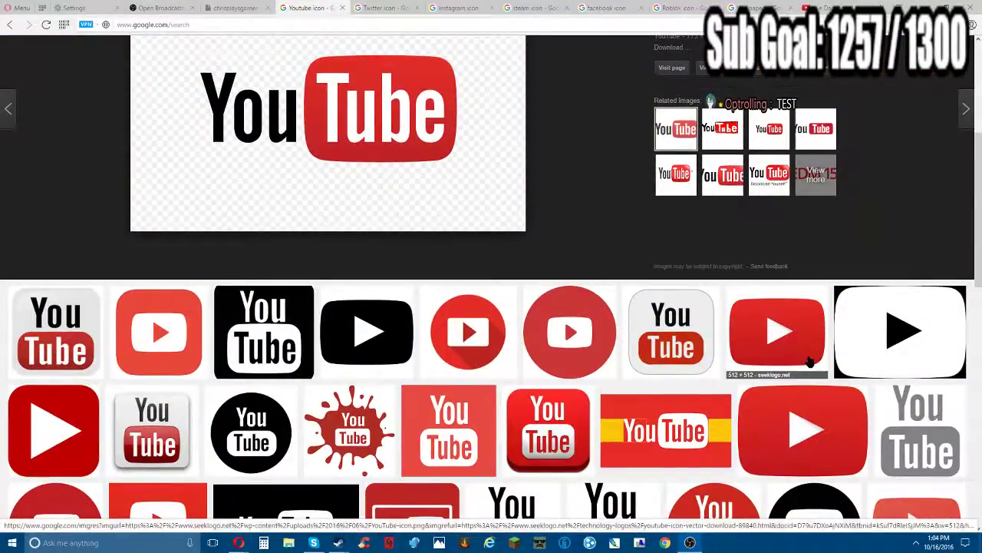
scroll(169, 245, up, 2)
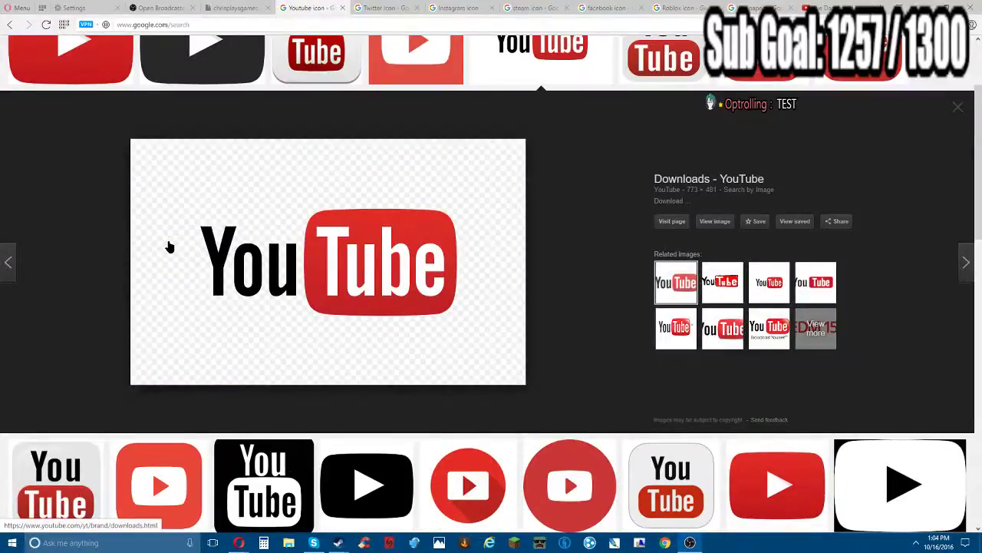
- Preview the red play-button YouTube icon from the image results
scroll(169, 245, up, 2)
drag(162, 49, 46, 40)
click(114, 176)
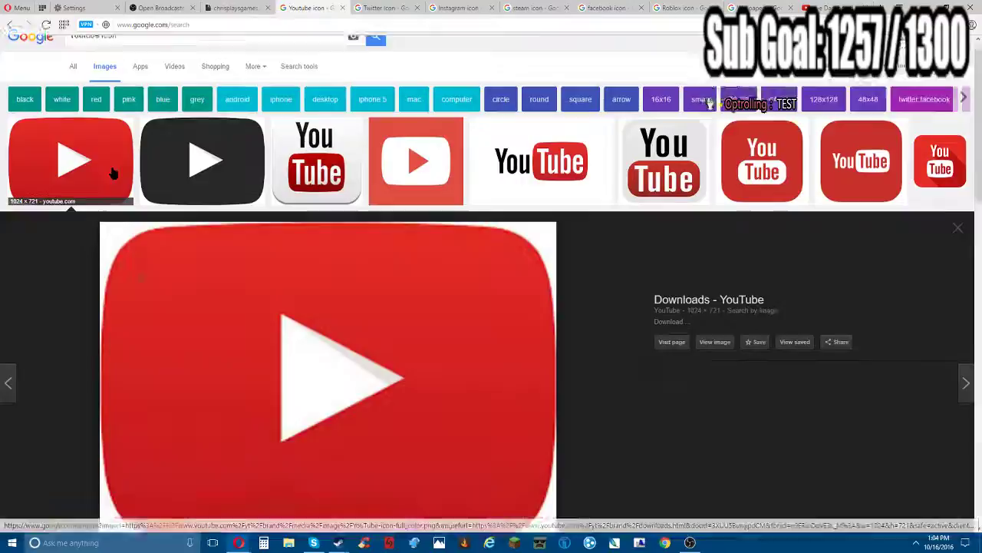
scroll(214, 291, up, 1)
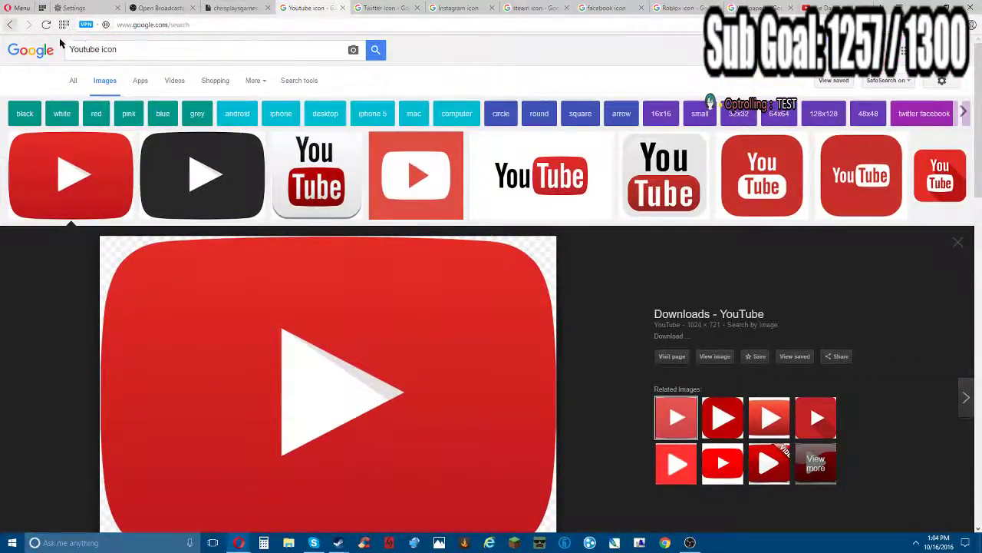
- Look through the open searches for Twitter, Instagram, Steam, Facebook and Roblox icons and for Wallpapers
click(373, 8)
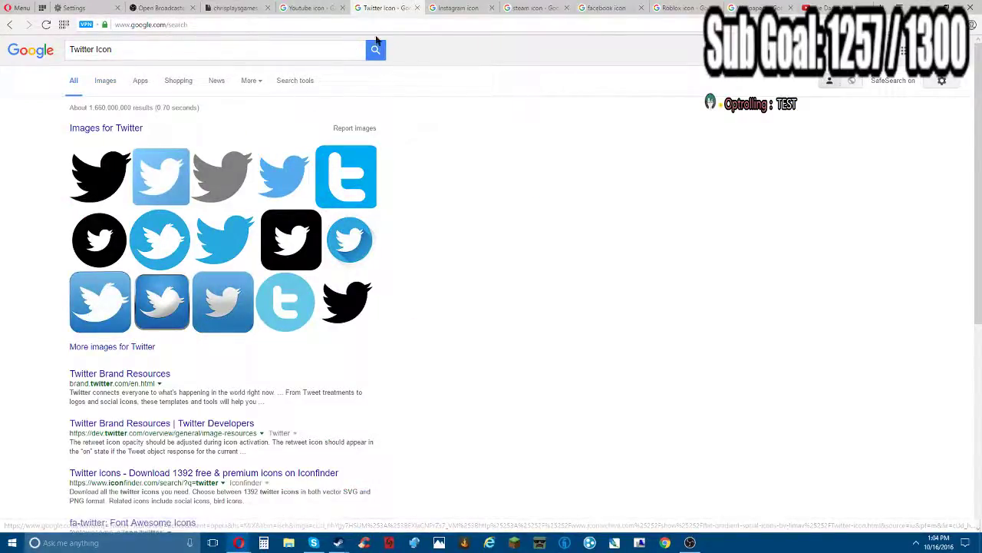
click(447, 9)
click(507, 6)
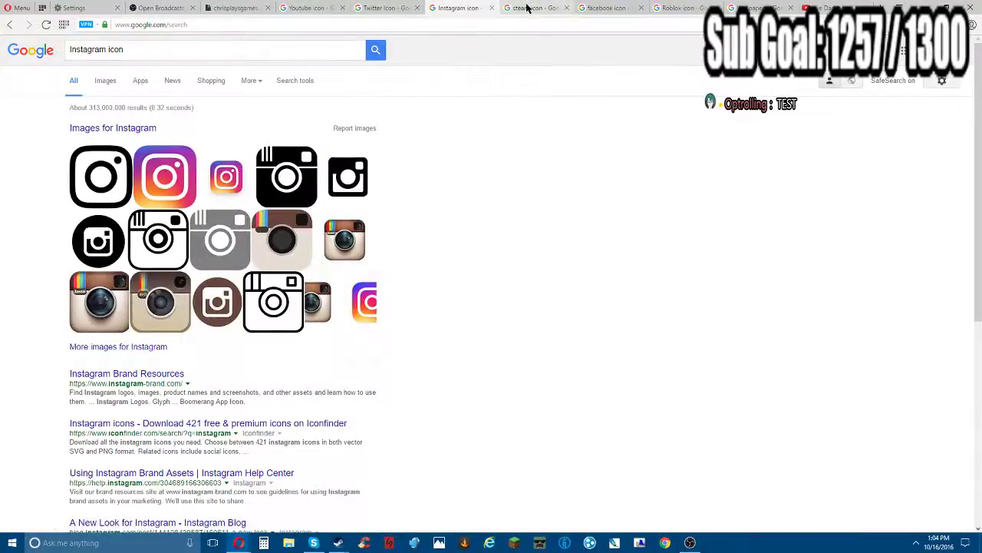
click(607, 8)
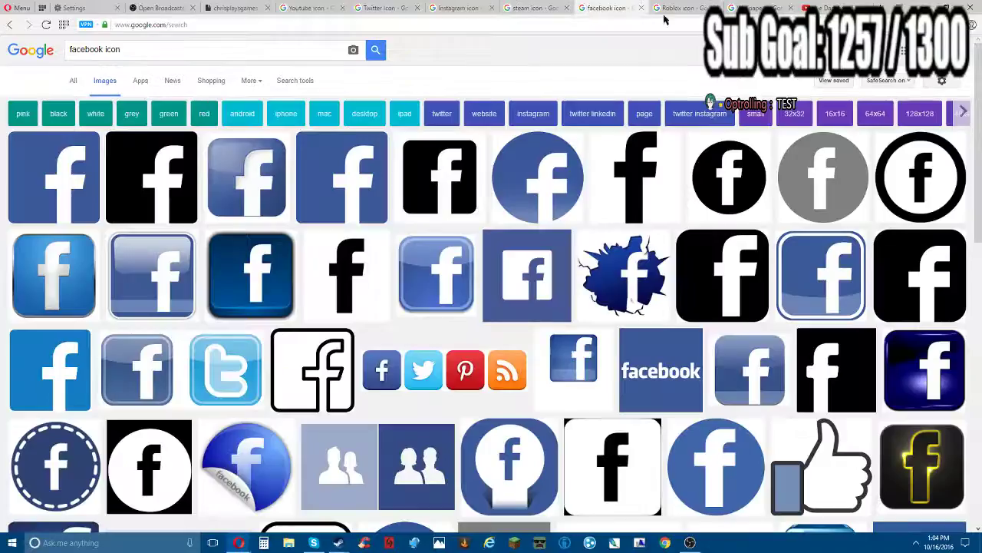
click(696, 12)
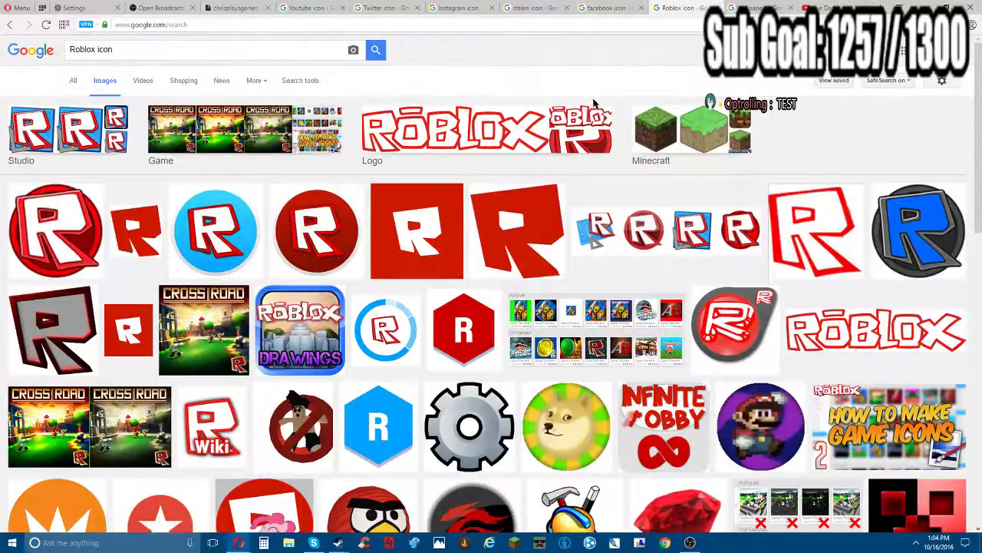
click(769, 7)
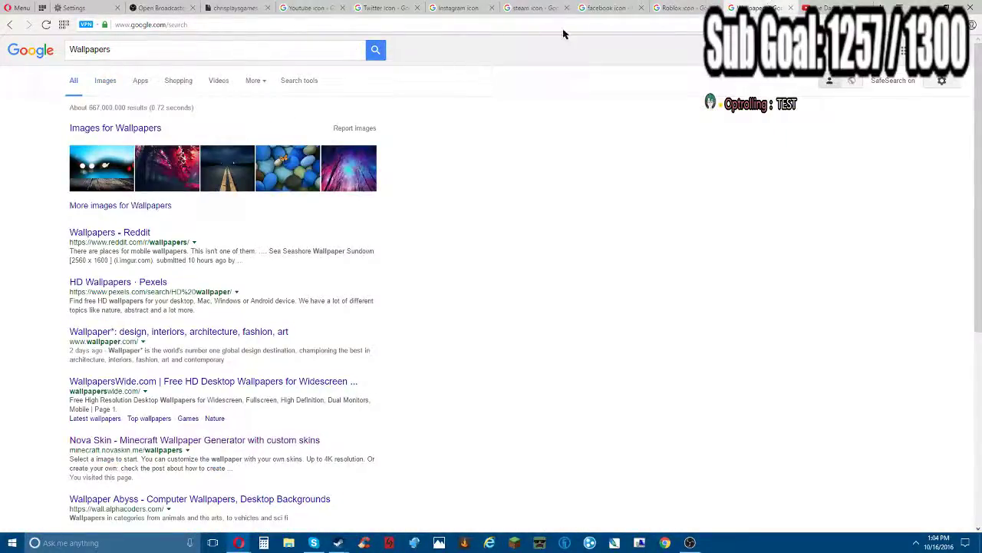
click(687, 17)
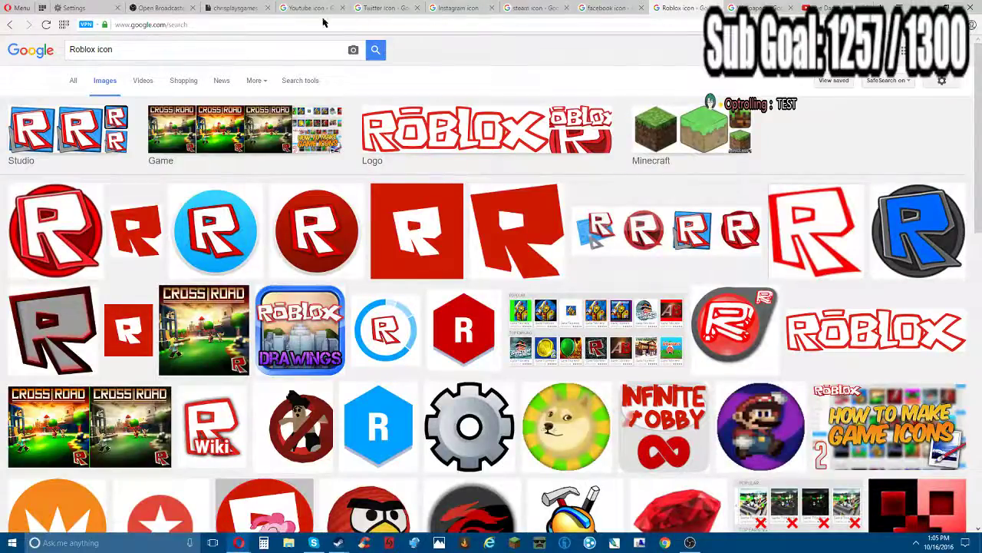
- Switch from the browser to OBS and create a new image source named "Youtube icon" in the How to scene
drag(0, 131, 328, 3)
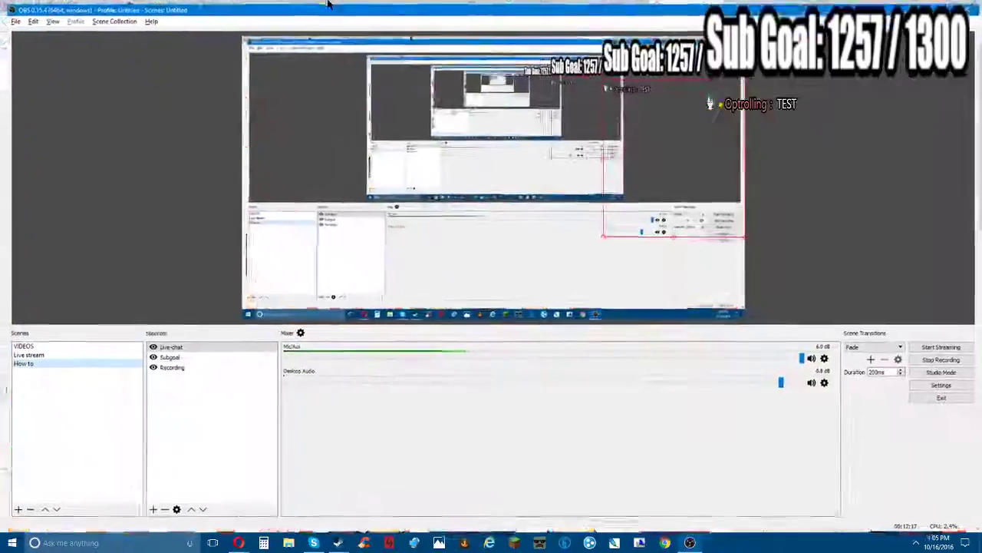
right_click(192, 393)
mouse_move(199, 400)
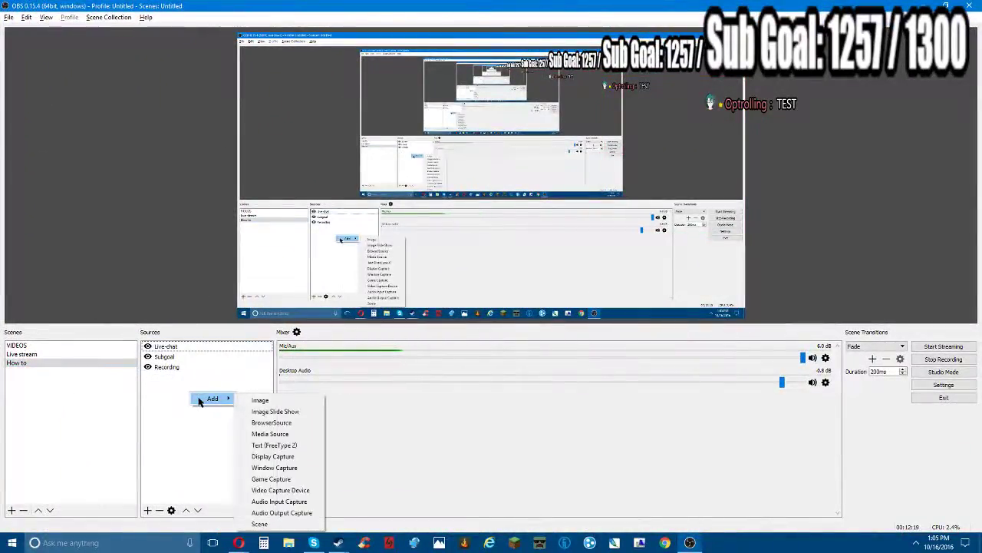
click(260, 400)
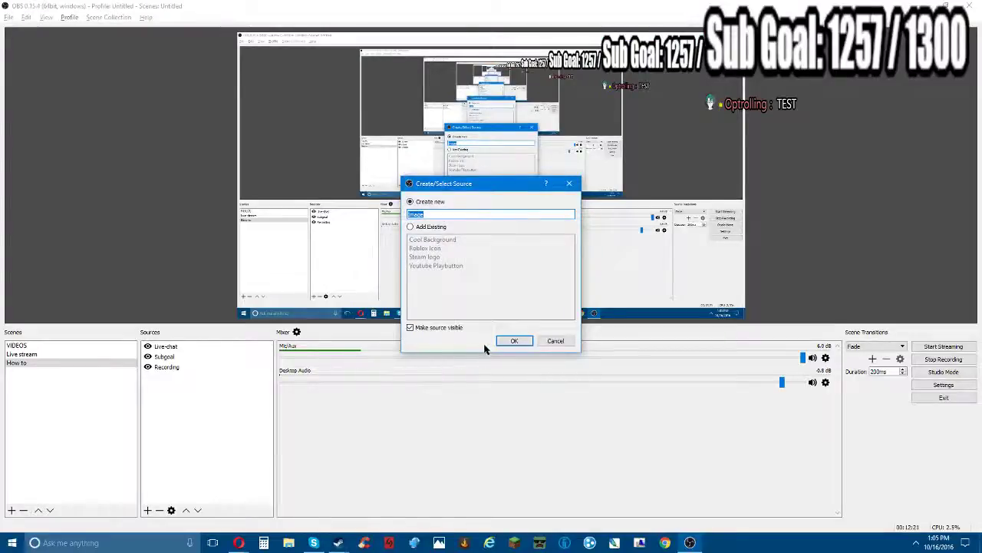
key(BackSpace)
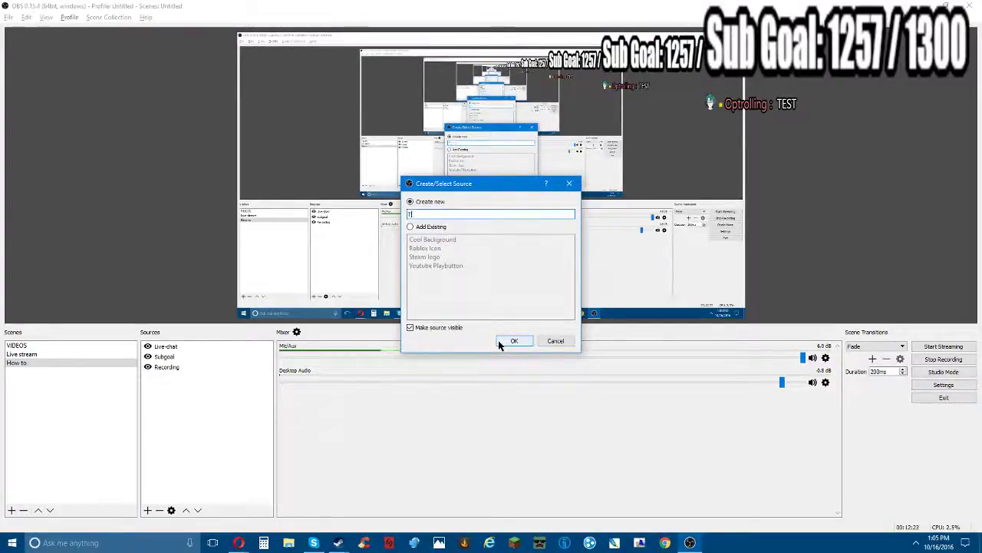
text(Youtube icon)
click(498, 341)
- Load the youtube image from Recording Drive (E:) into the Youtube icon source and confirm its properties
click(645, 333)
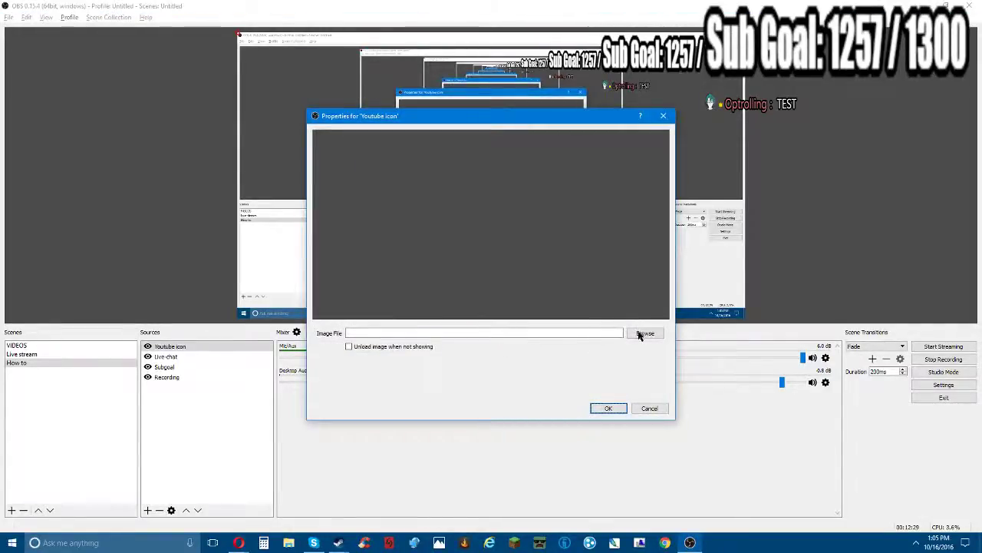
scroll(451, 294, down, 3)
scroll(450, 294, down, 1)
scroll(451, 294, up, 5)
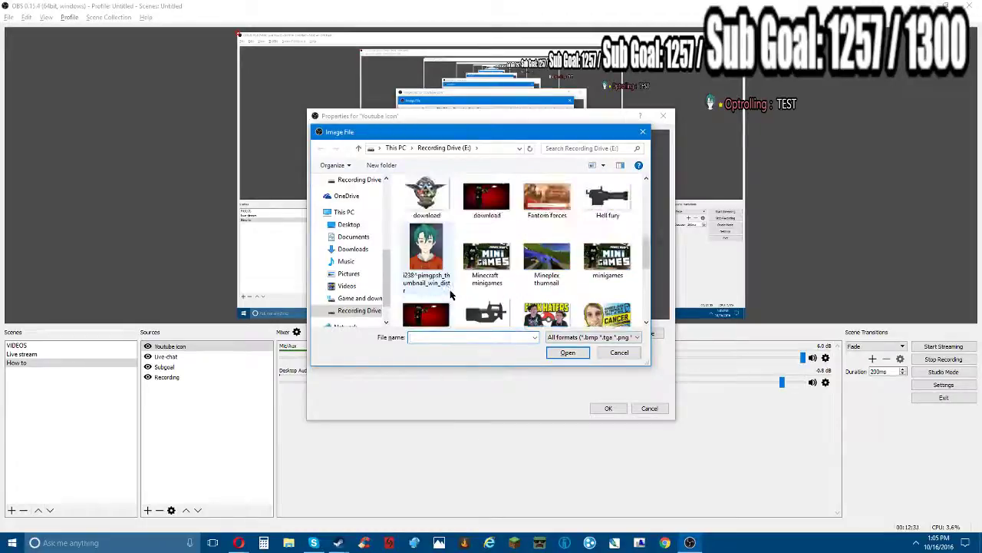
scroll(450, 293, down, 10)
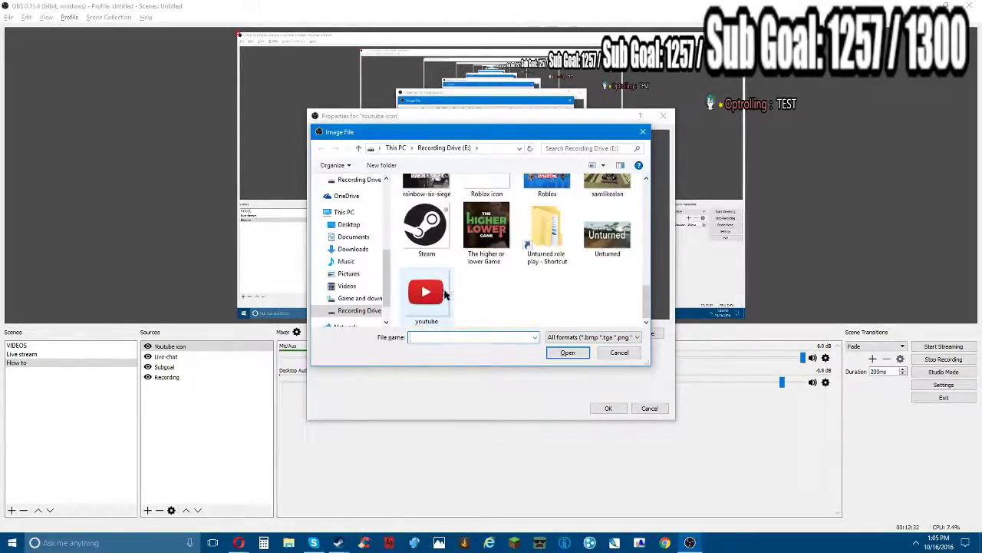
click(430, 298)
click(551, 353)
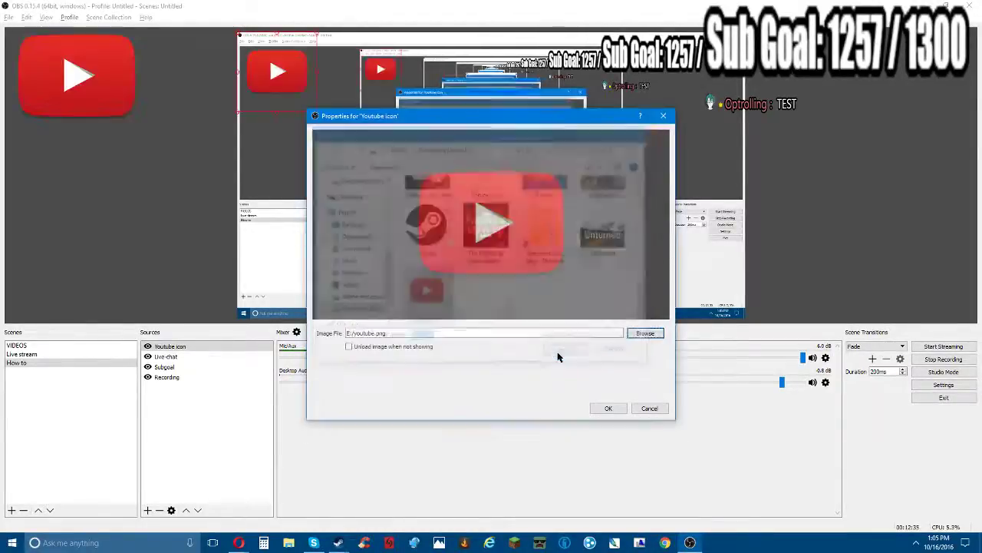
click(608, 411)
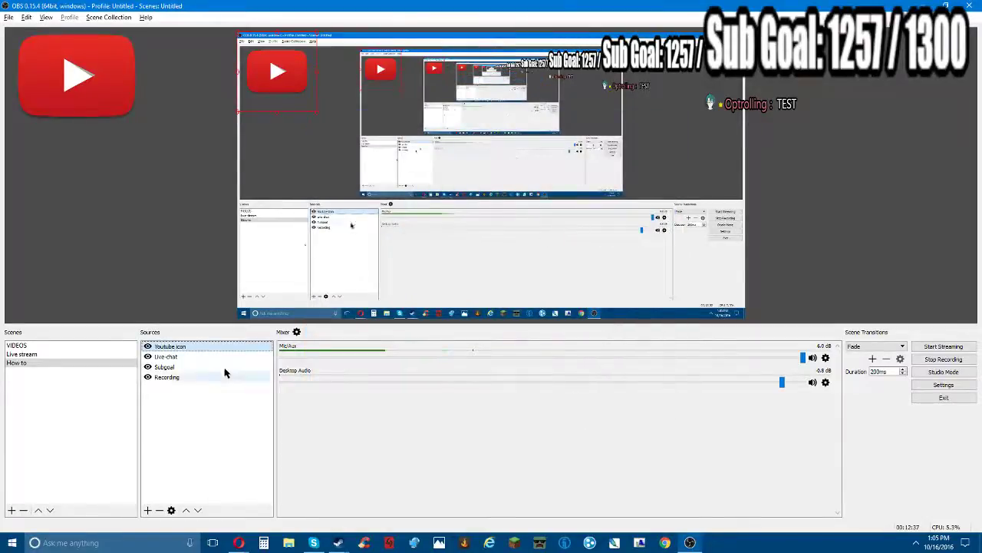
- Move the YouTube icon from the canvas's upper-left corner to the lower-right area, below the live chat
mouse_move(272, 72)
mouse_down()
mouse_move(270, 264)
mouse_move(261, 31)
mouse_move(260, 66)
mouse_up()
drag(45, 66, 790, 444)
click(648, 122)
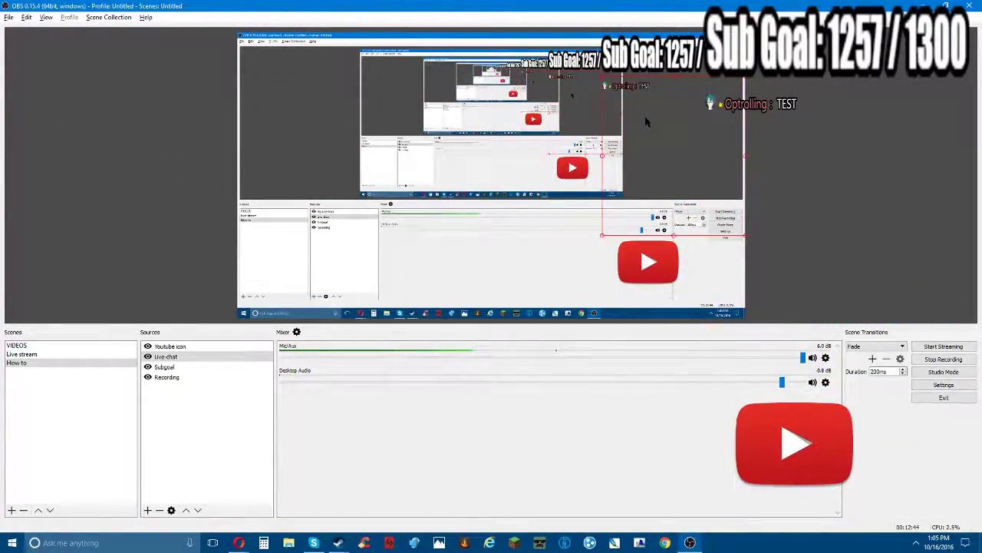
drag(622, 272, 625, 270)
- Shorten the Live-chat box from its lower edge and move the YouTube icon up directly beneath it
click(634, 181)
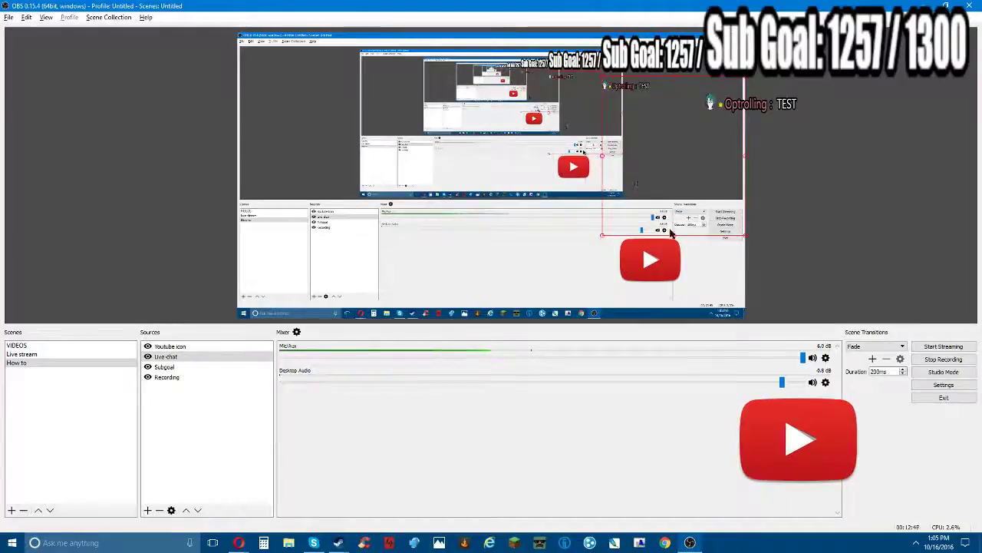
drag(677, 238, 679, 193)
drag(642, 269, 627, 235)
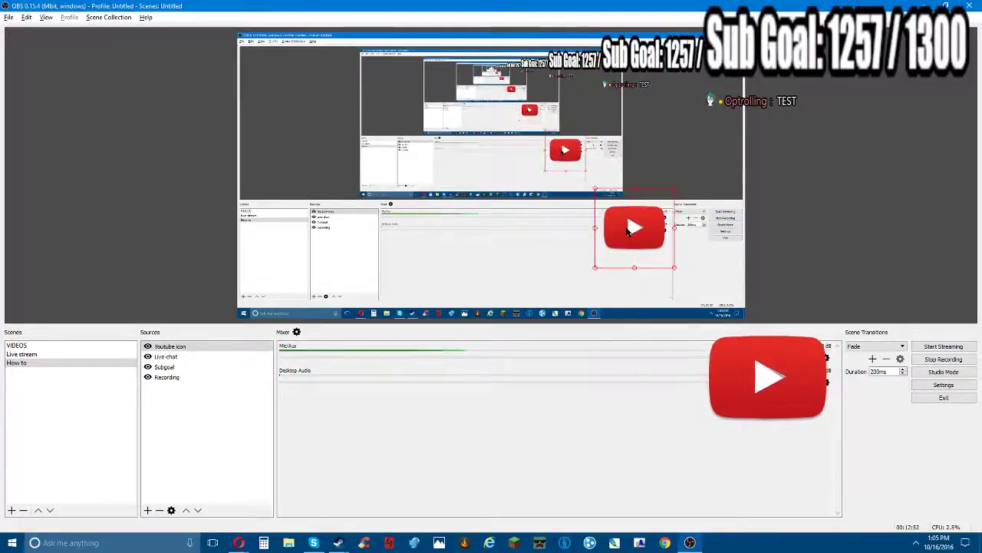
click(634, 201)
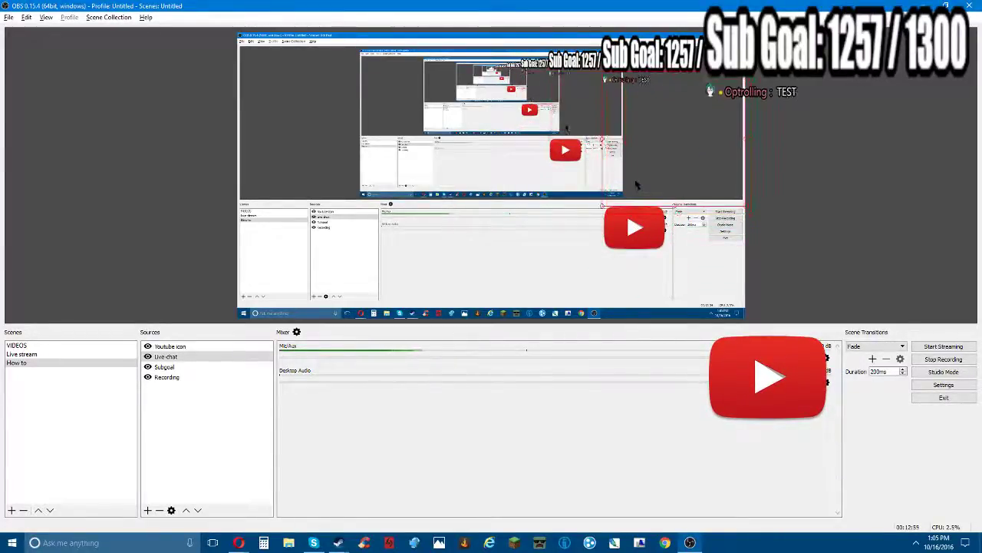
- Shrink the YouTube icon and line it up with the left edge of the Live-chat box, just below it
click(620, 228)
drag(636, 198, 616, 248)
click(637, 111)
click(631, 226)
drag(625, 226, 611, 226)
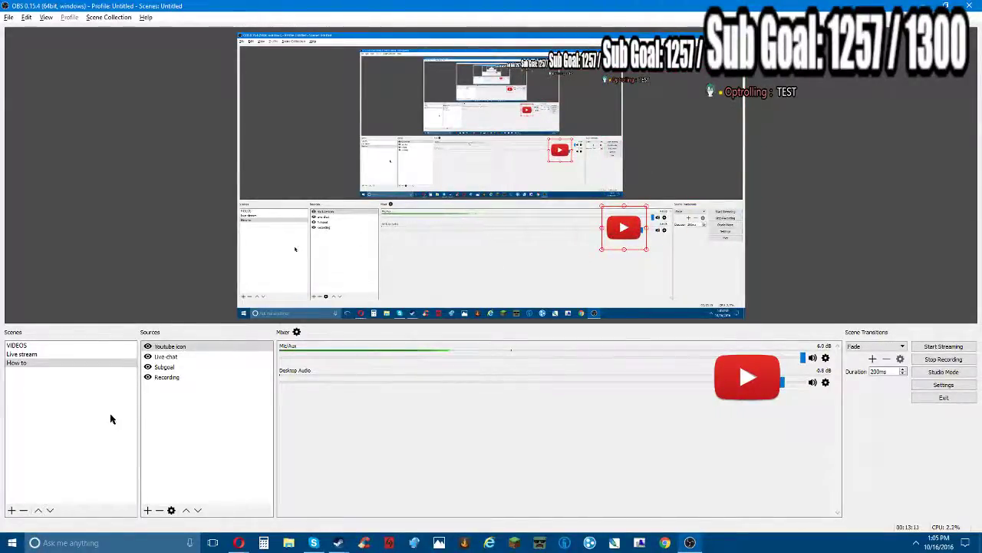
- Add another new image source to the How to scene, keeping the default name "Image"
right_click(234, 392)
mouse_move(256, 399)
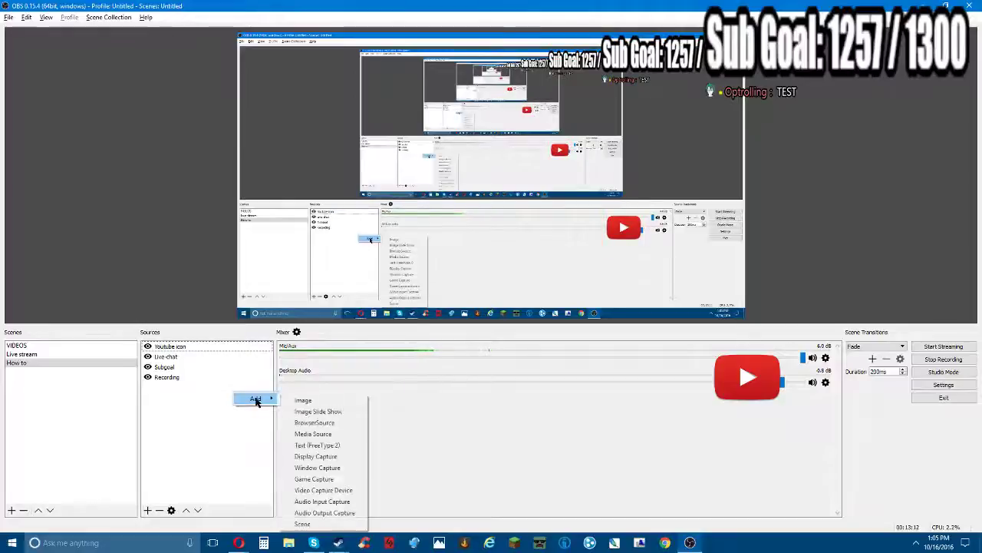
click(301, 400)
click(514, 341)
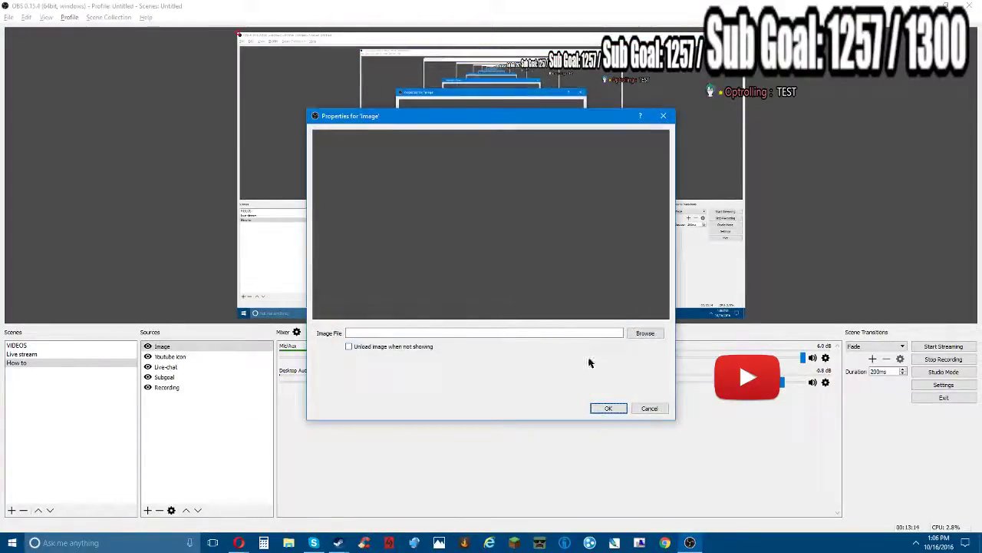
- Look through the pictures on Recording Drive (E:) for the Image source and close its properties without choosing a file
click(638, 333)
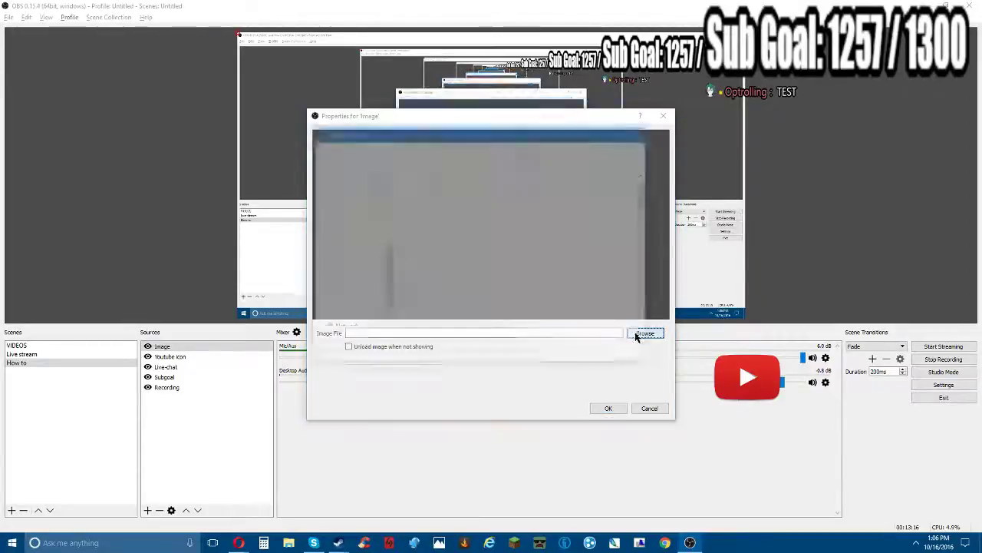
scroll(524, 278, down, 1)
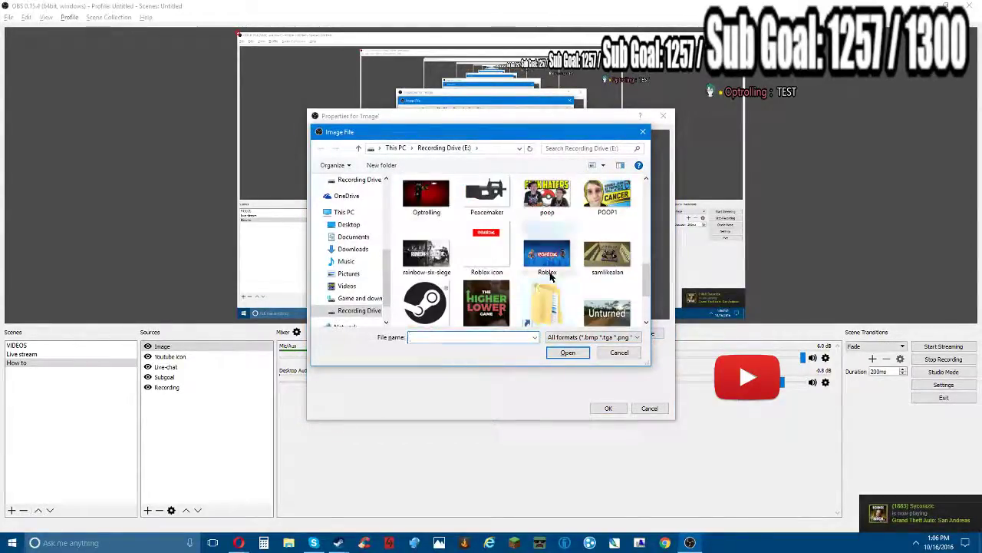
click(426, 253)
scroll(520, 258, up, 1)
scroll(520, 257, up, 2)
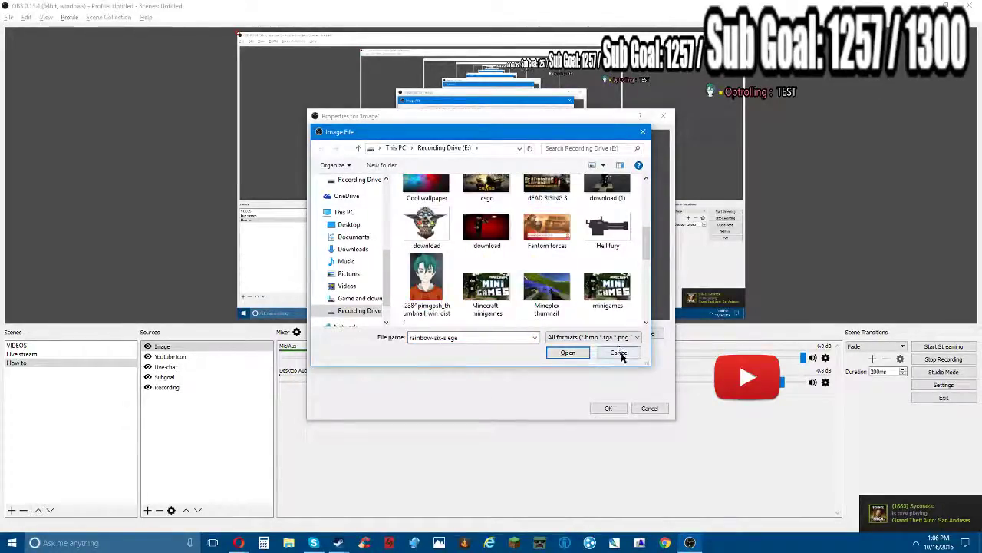
click(526, 282)
scroll(515, 280, down, 3)
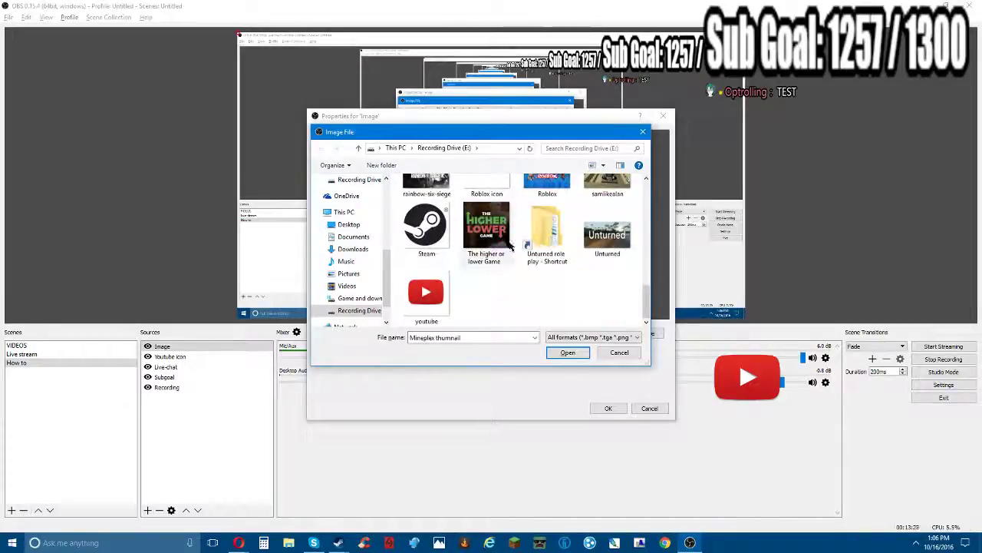
click(618, 352)
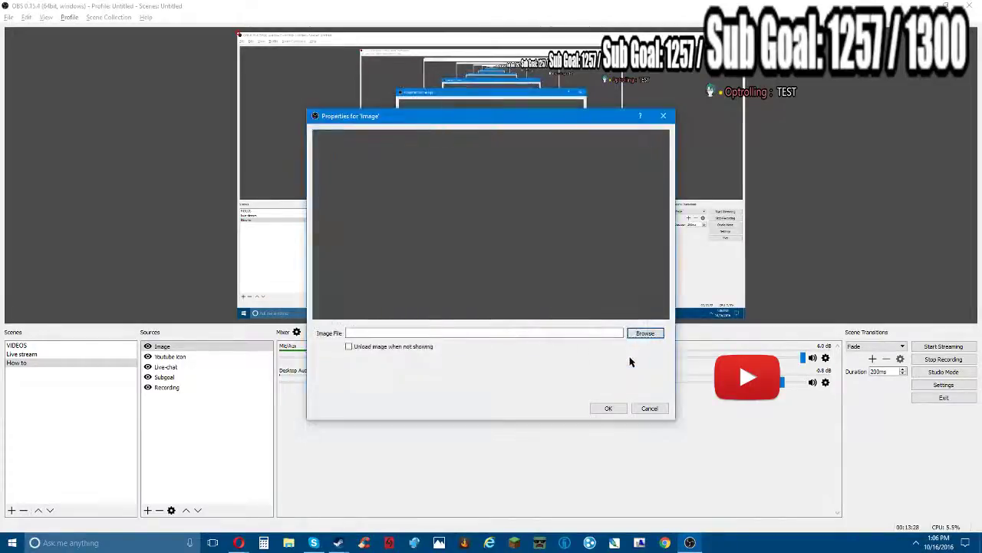
click(614, 407)
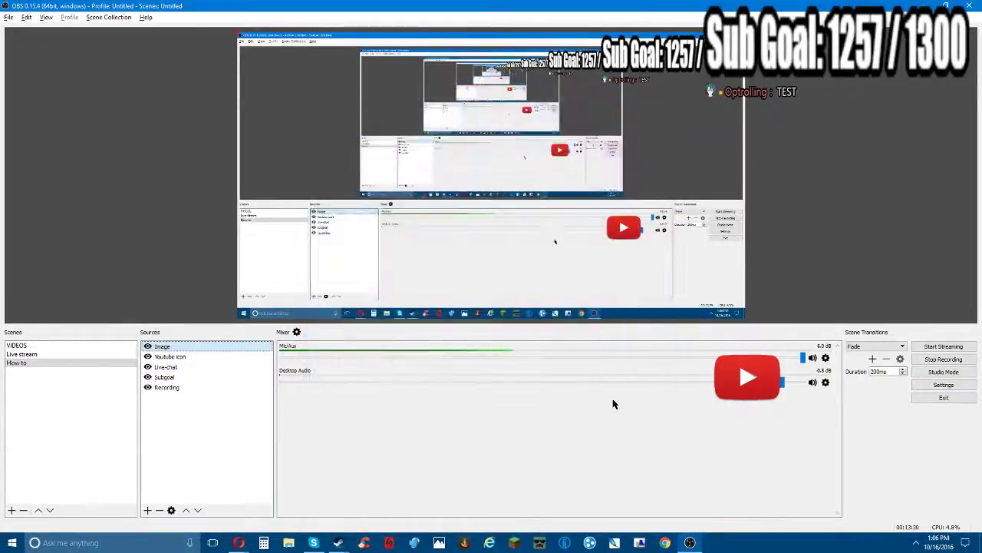
- Select the YouTube icon on the canvas and check its source properties without changing anything
click(636, 245)
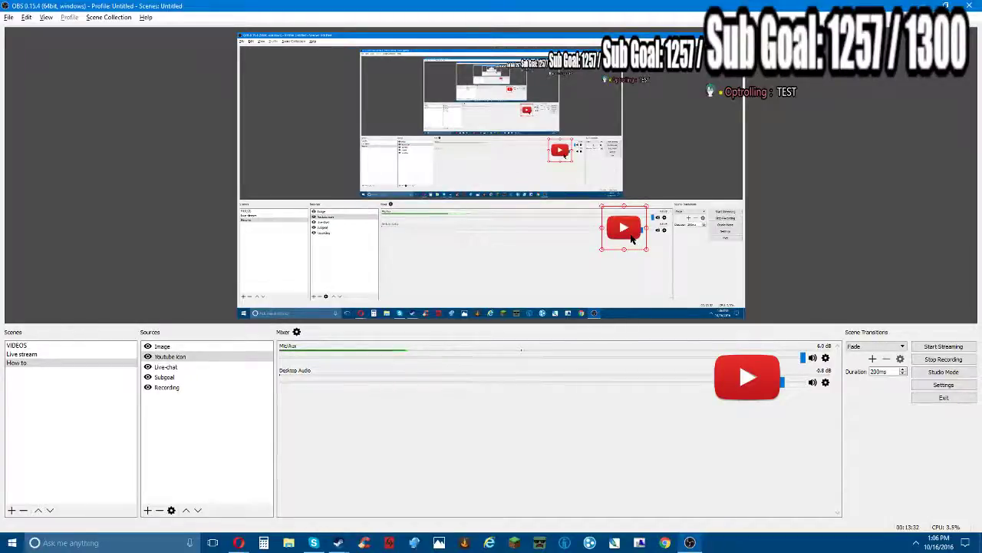
click(171, 510)
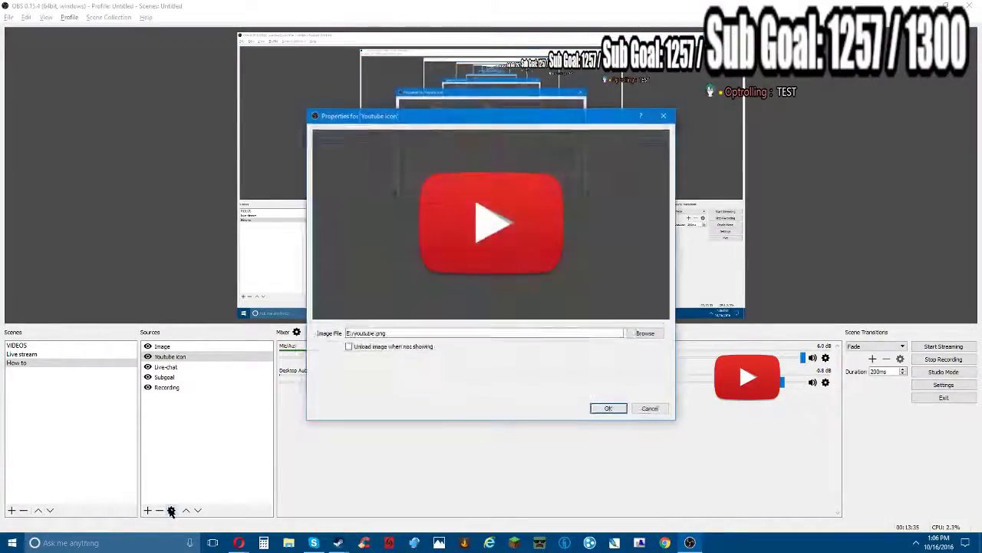
click(645, 408)
- Switch to the Live stream scene and inspect the Roblox icon source's properties
click(77, 346)
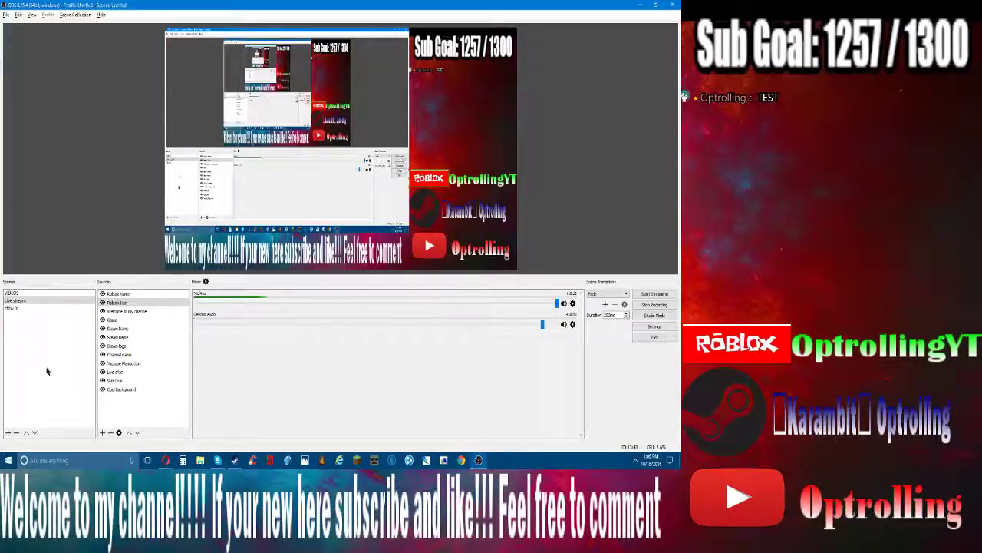
right_click(150, 305)
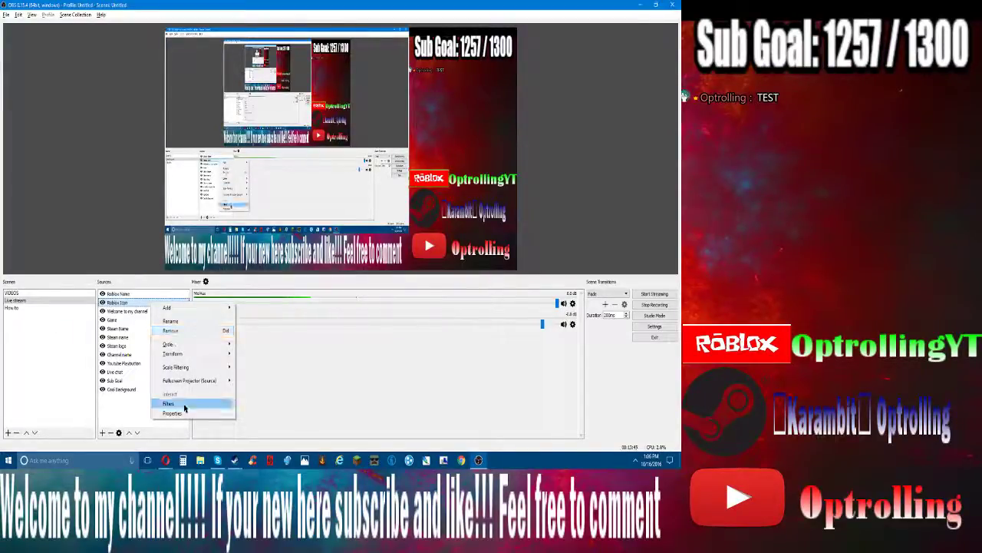
click(184, 406)
click(446, 346)
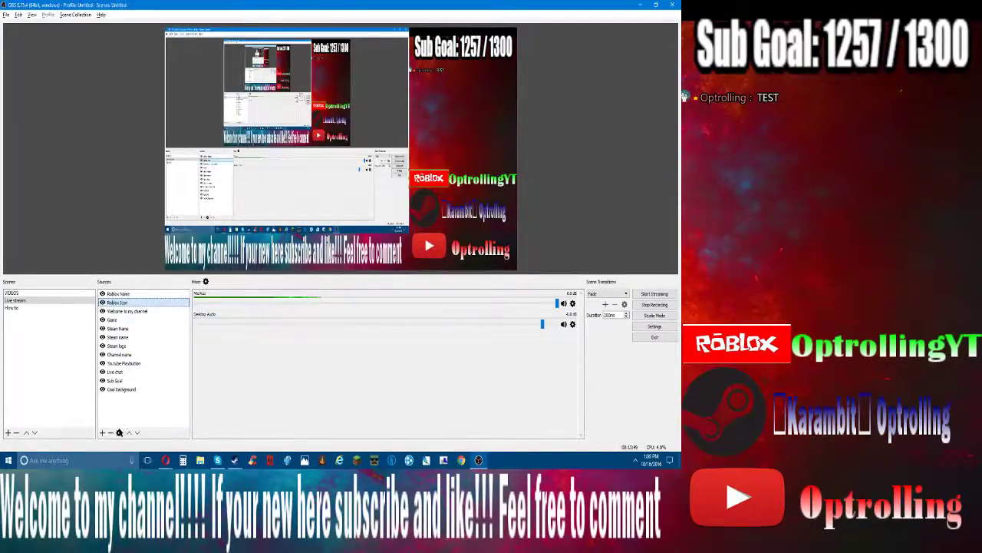
click(119, 432)
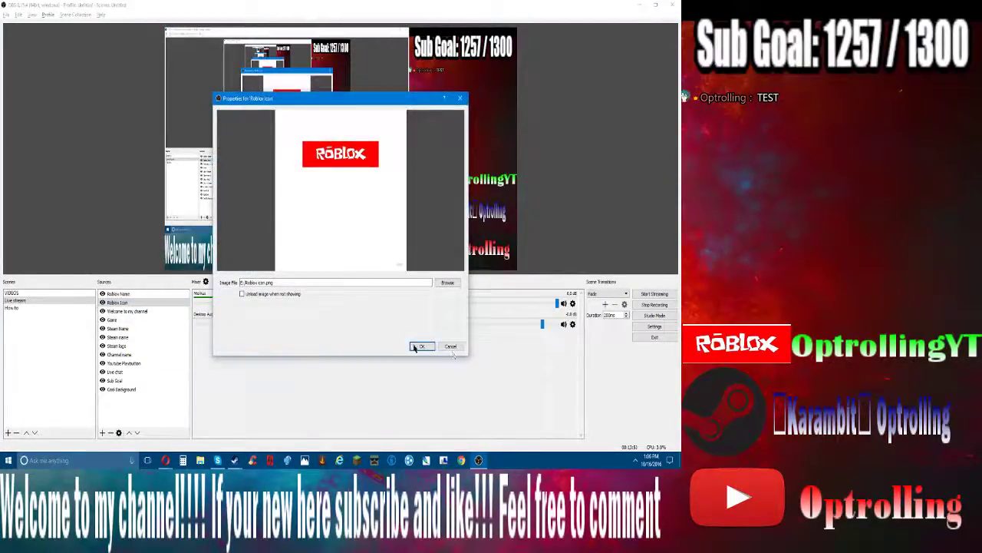
click(421, 346)
- Increase the Roblox icon's left crop by a few pixels in its transform settings
right_click(166, 304)
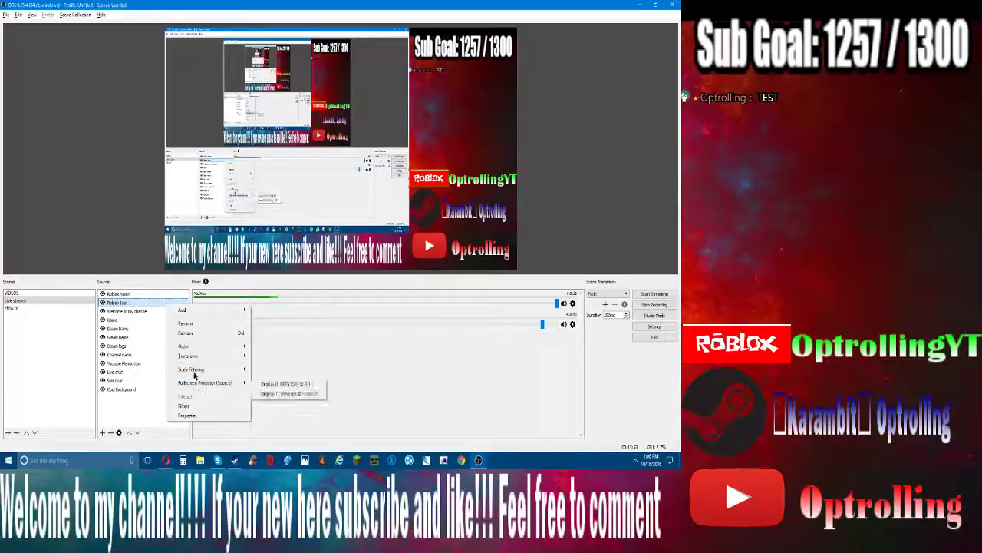
mouse_move(188, 356)
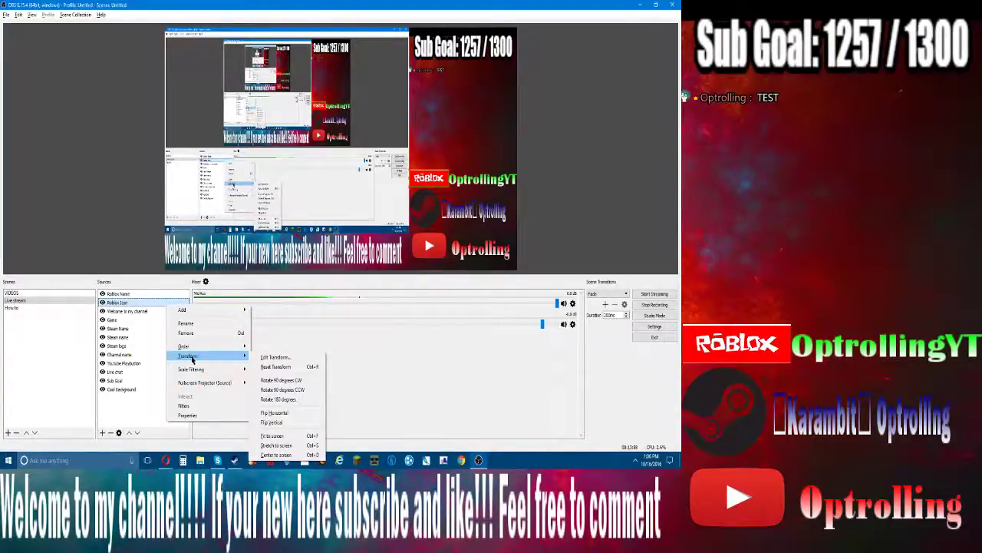
click(270, 357)
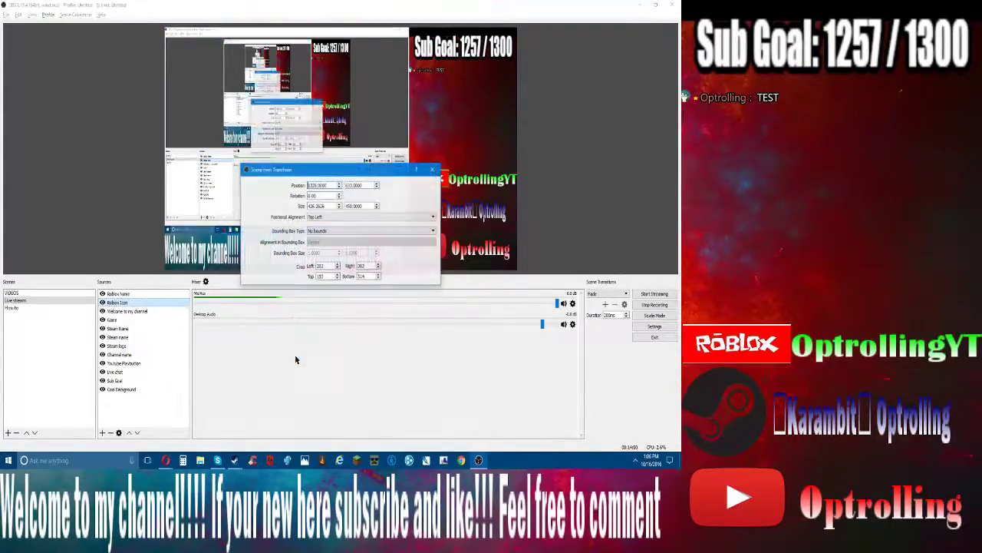
click(337, 264)
click(337, 264)
click(337, 264)
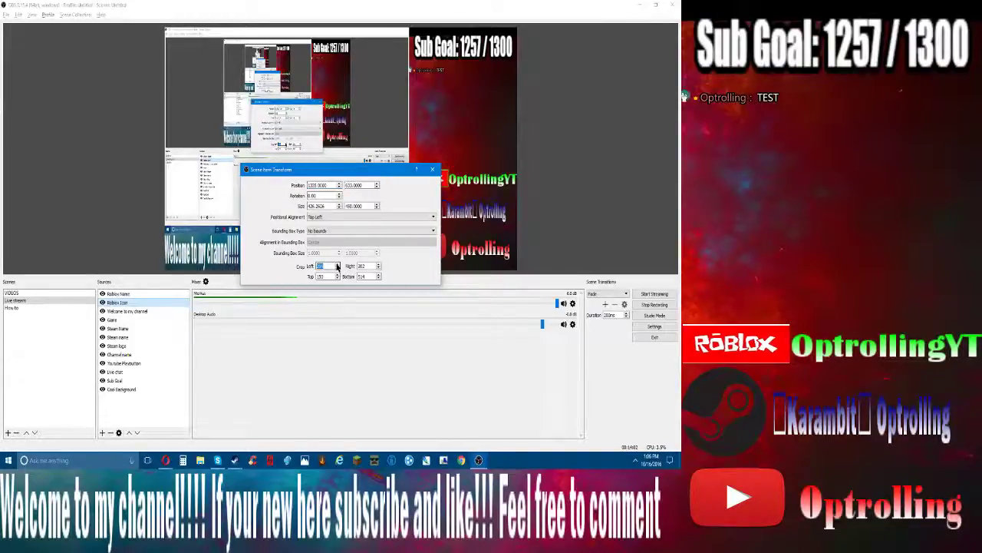
click(431, 170)
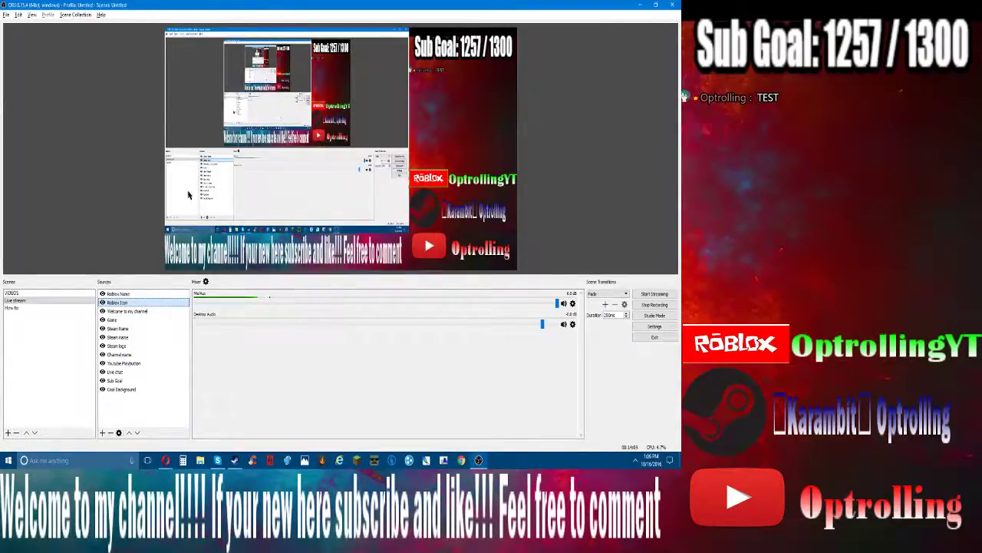
- Return to the How to scene and select the YouTube icon on the canvas
click(41, 310)
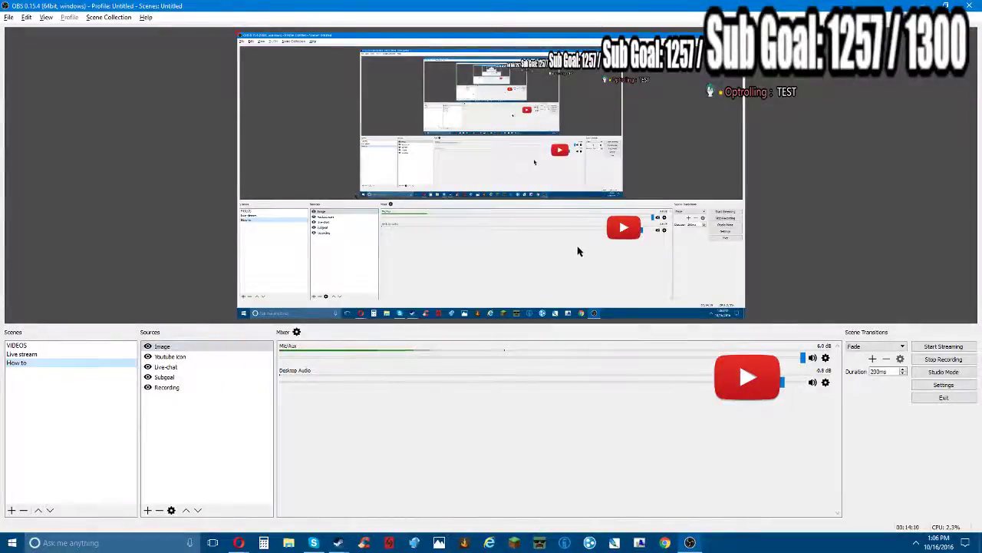
click(625, 230)
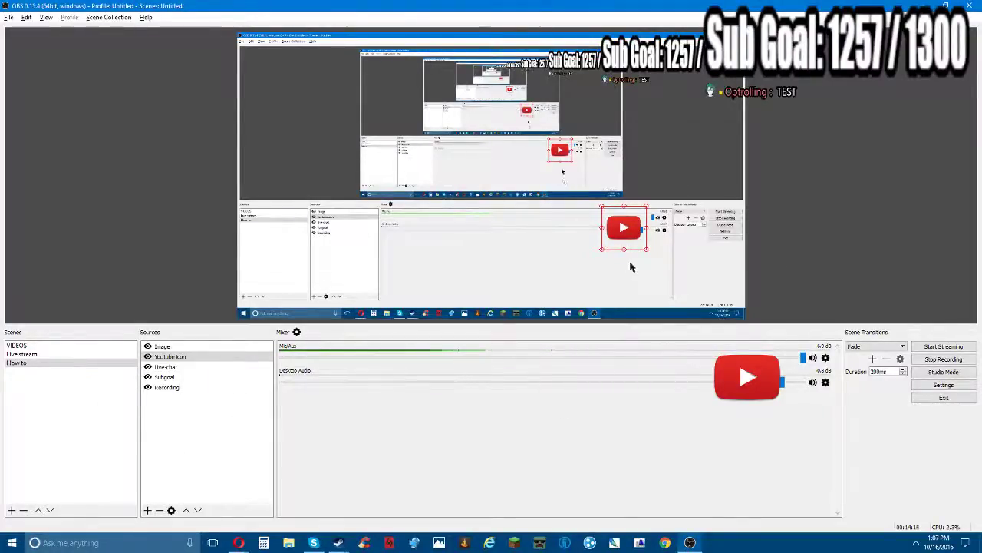
- Add a new Text (FreeType 2) source with the default name to the How to scene
right_click(183, 403)
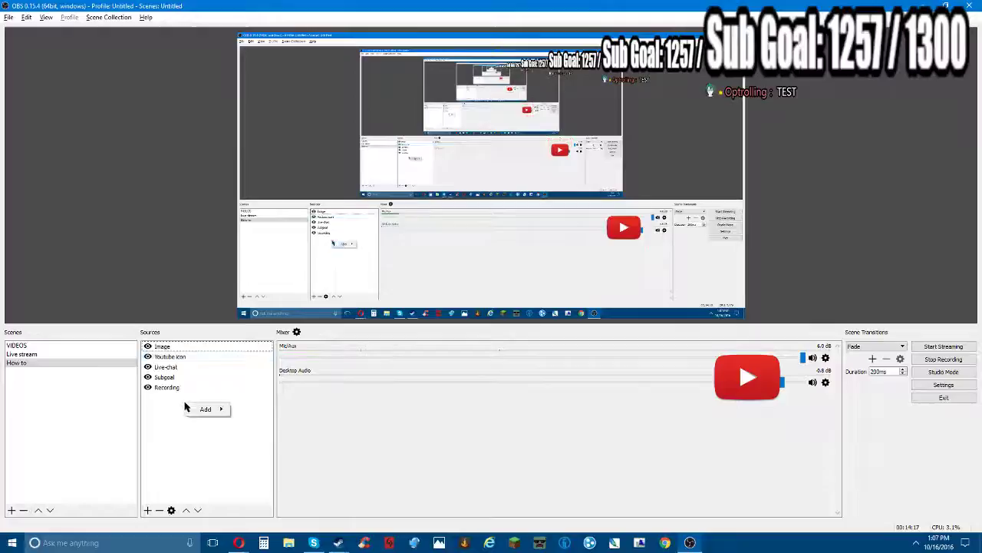
mouse_move(219, 405)
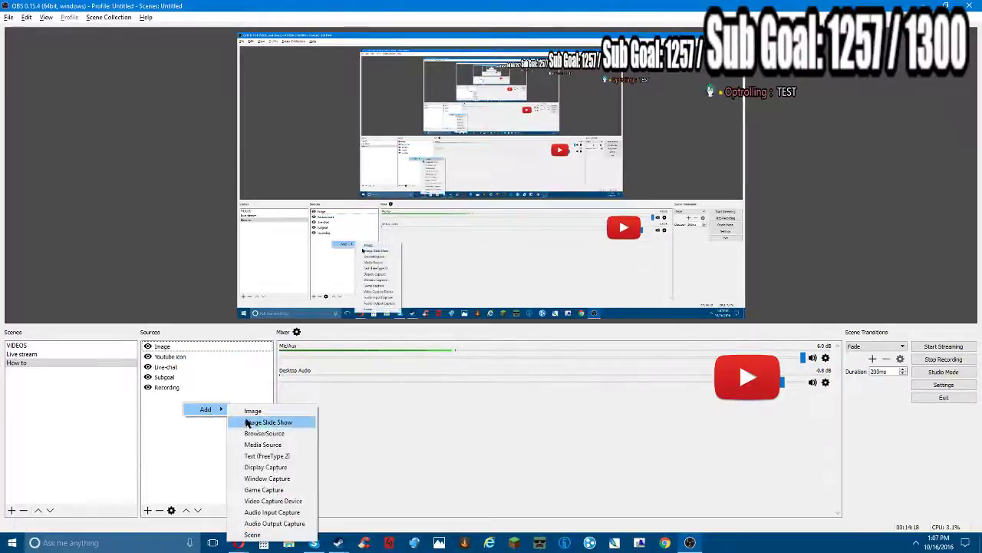
click(278, 461)
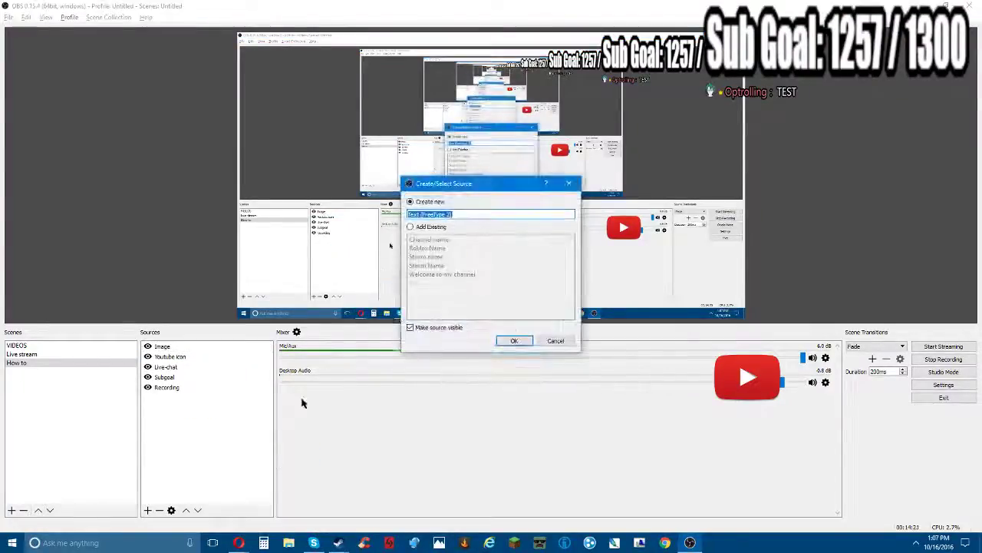
click(514, 340)
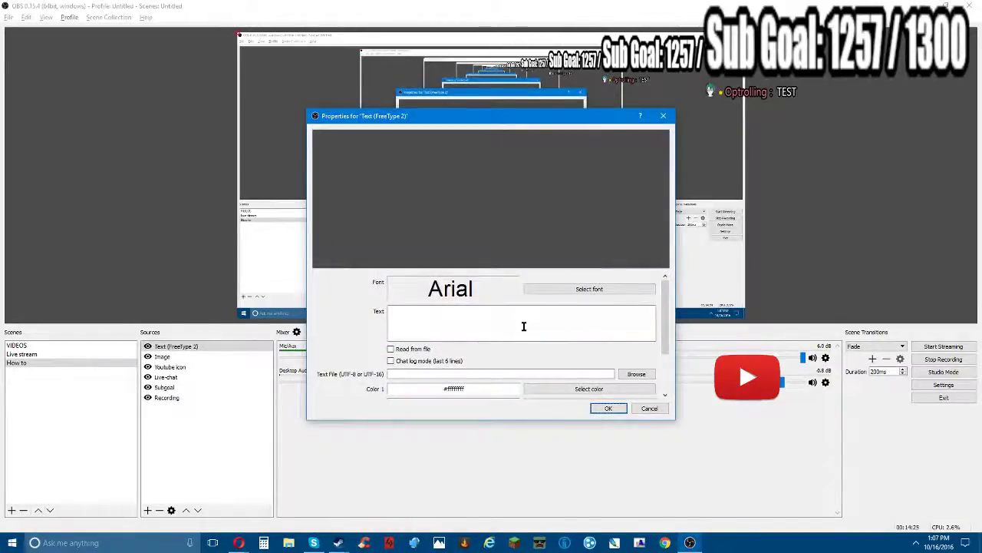
- Try several typefaces for the text source and choose Franklin Gothic Demi
click(588, 290)
scroll(426, 244, down, 3)
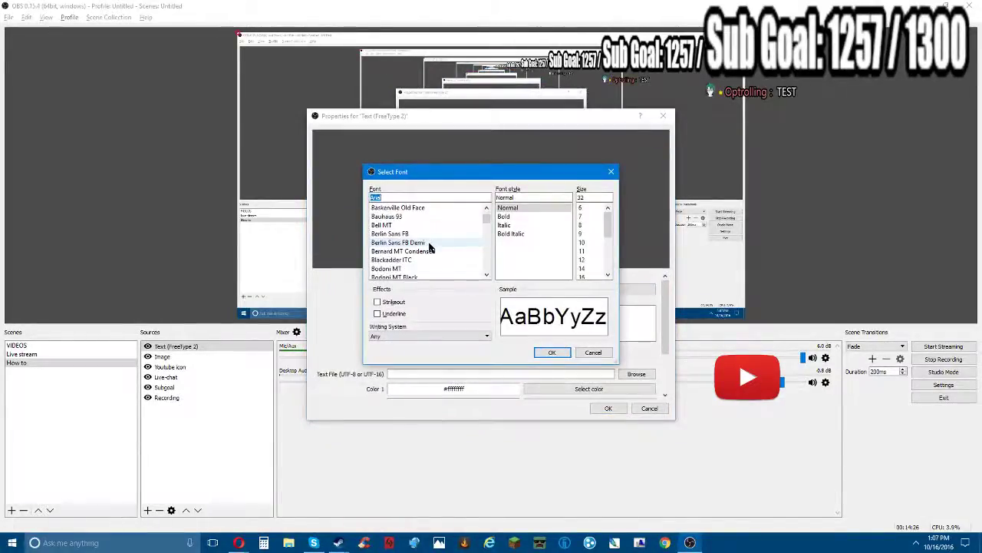
click(518, 234)
click(402, 242)
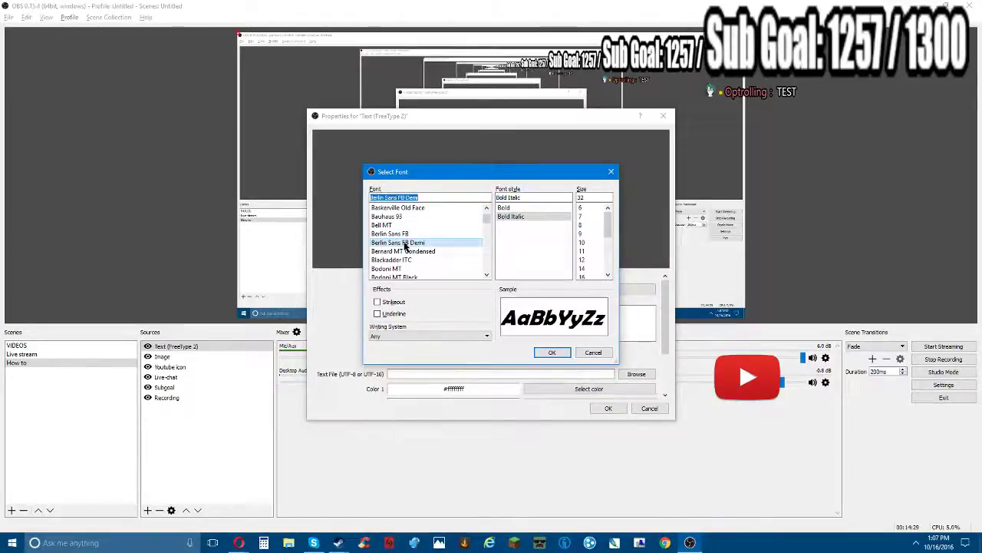
click(406, 225)
click(453, 259)
click(449, 251)
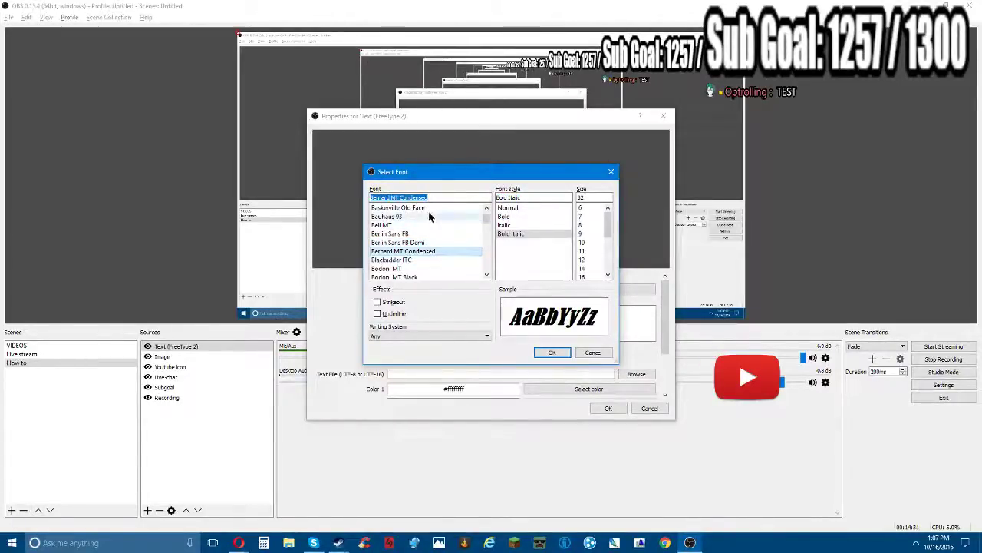
scroll(426, 249, down, 7)
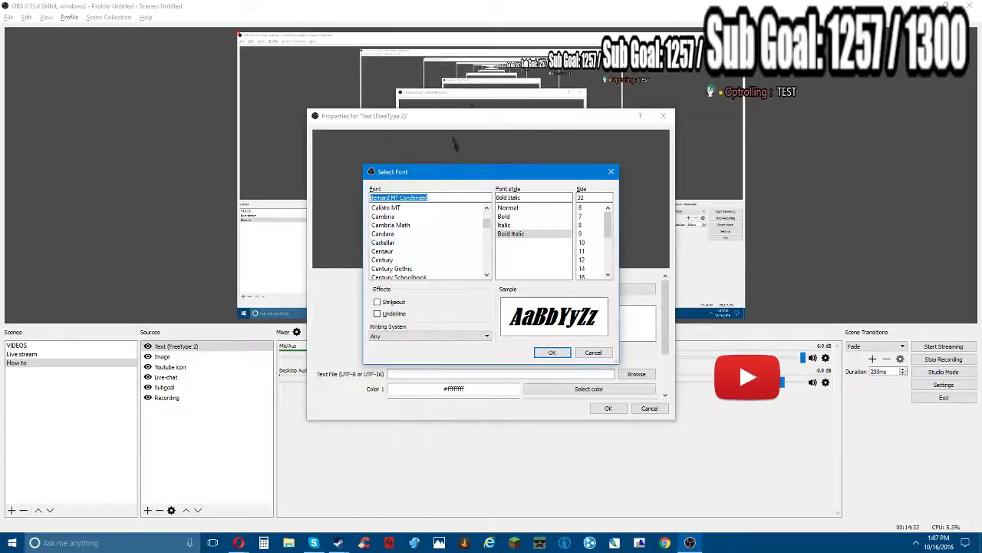
click(432, 261)
scroll(430, 262, down, 8)
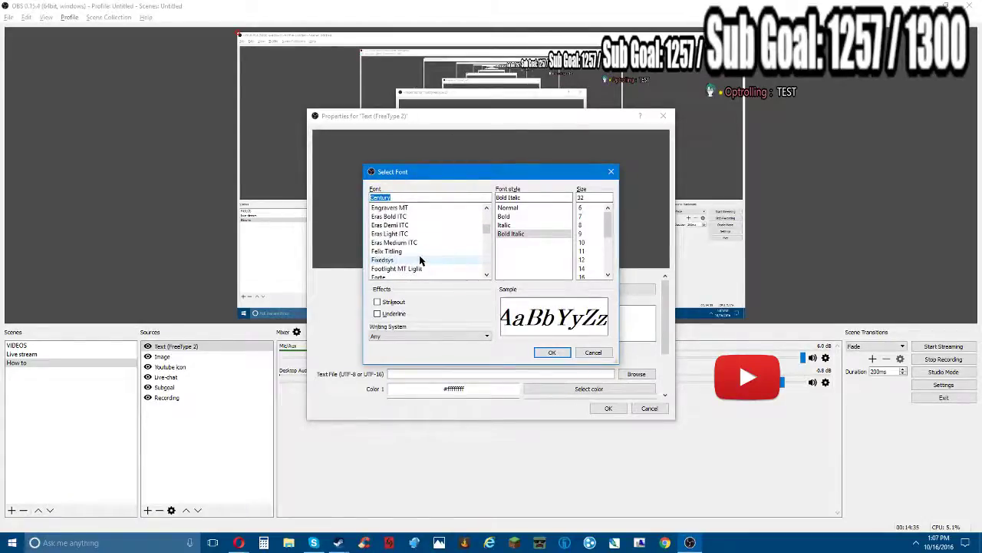
scroll(414, 261, down, 1)
click(409, 260)
click(409, 268)
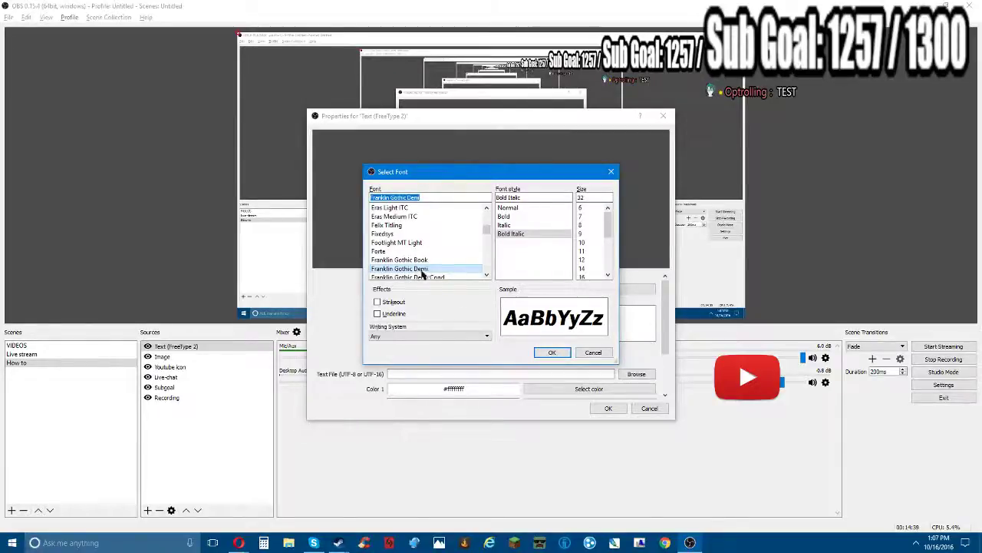
- Compare the available font styles and set the text to Bold Italic
click(511, 225)
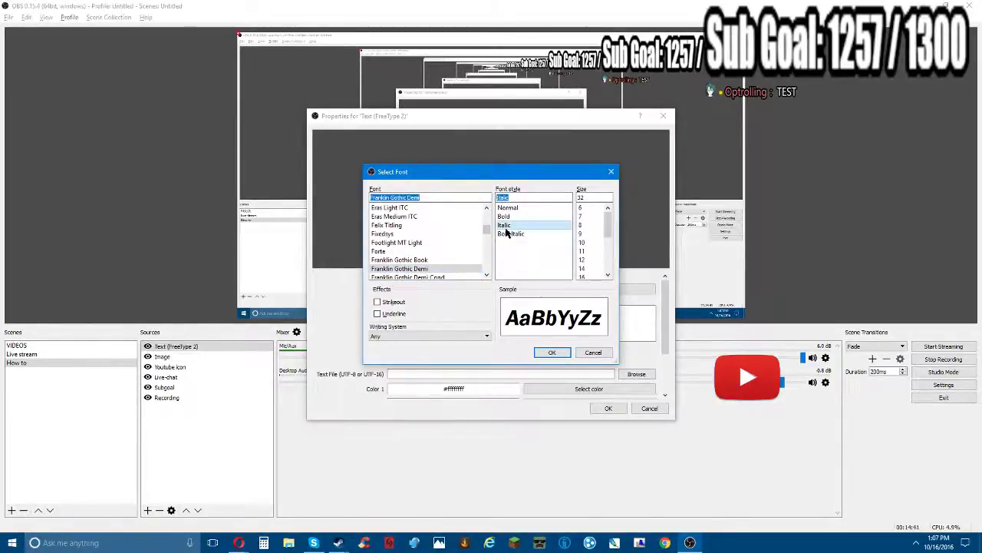
click(505, 217)
click(510, 228)
click(513, 234)
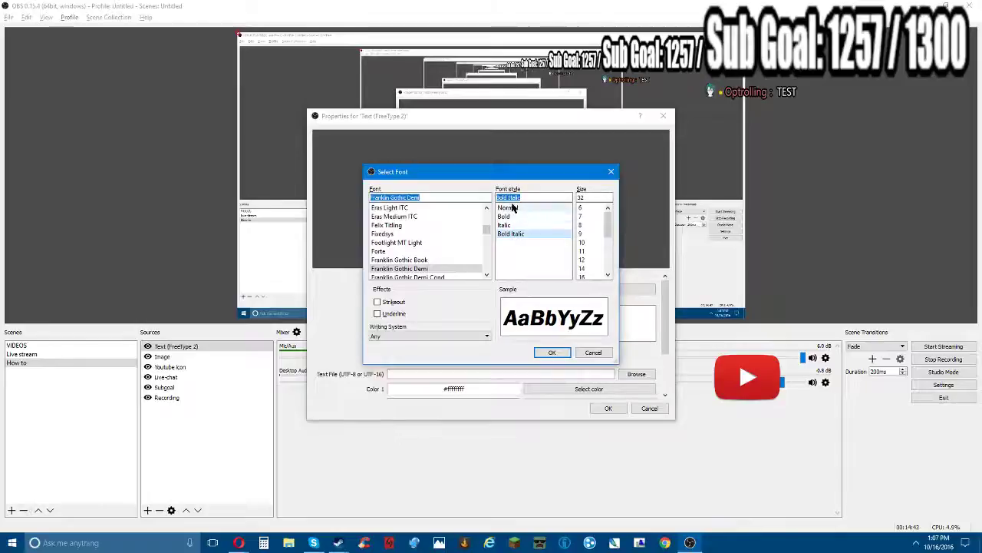
click(513, 209)
click(514, 217)
click(516, 226)
click(518, 233)
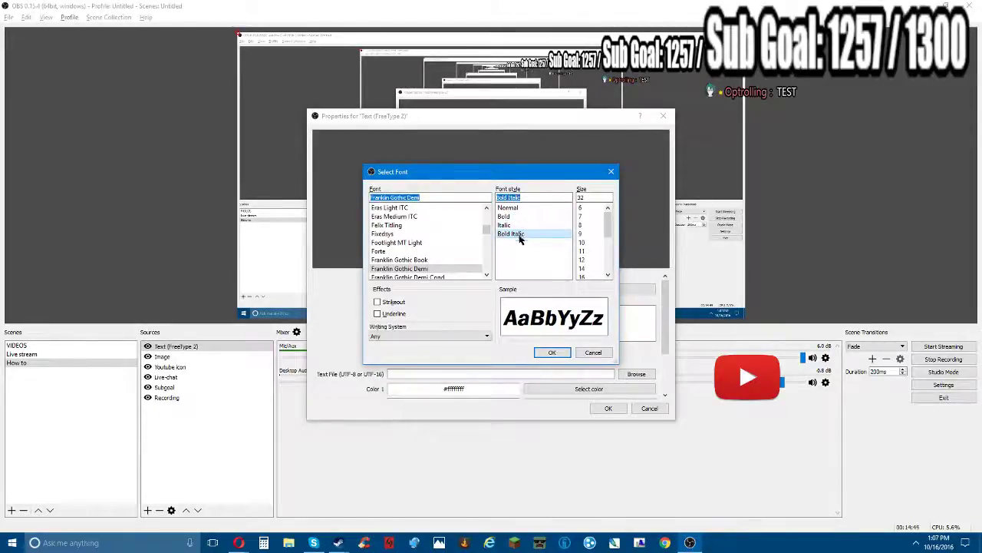
- Set the font size to 28 and apply the font selection
click(583, 252)
click(585, 225)
click(583, 215)
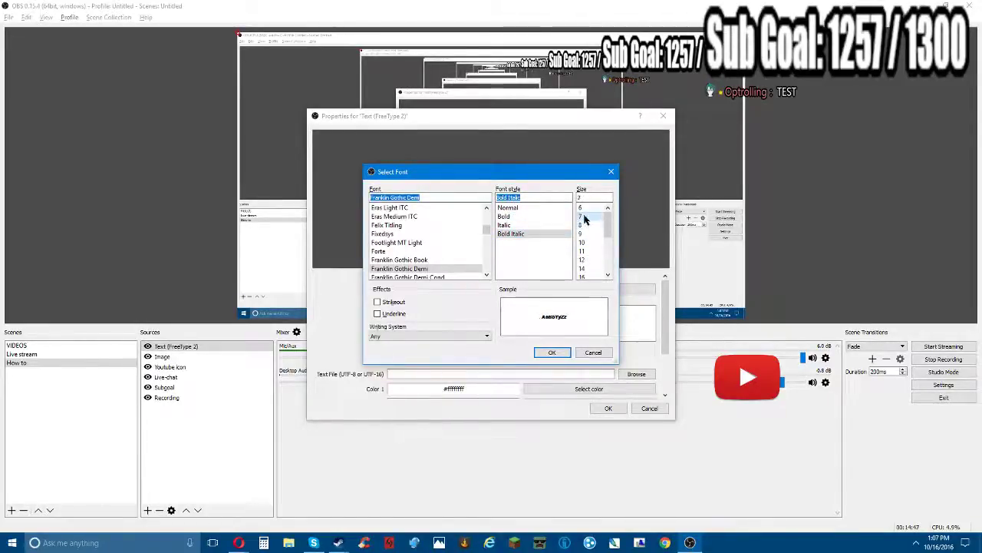
scroll(583, 216, down, 4)
click(585, 268)
click(582, 259)
click(584, 243)
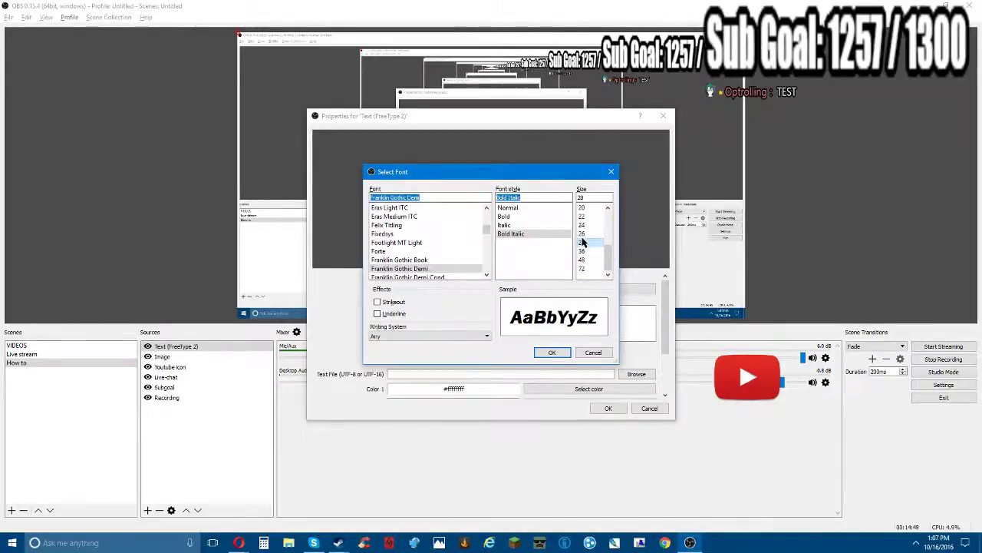
click(552, 352)
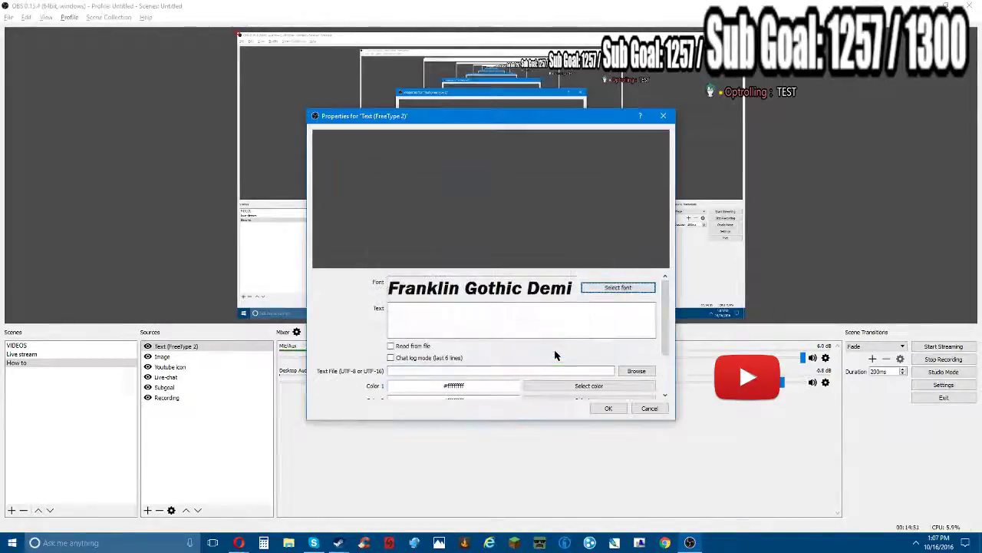
- Enter the channel name "Optrolling" as the text source's content
click(499, 313)
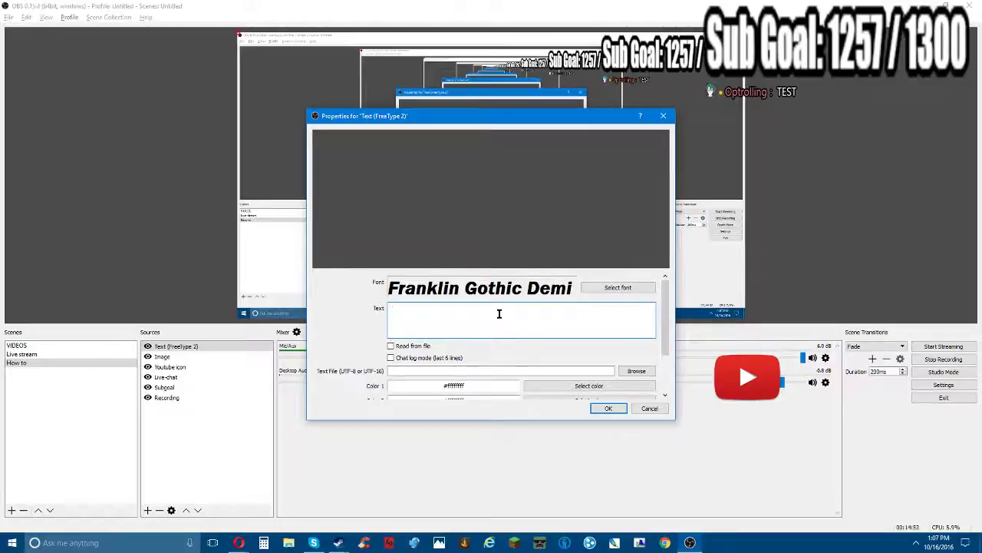
text(Ho)
key(BackSpace)
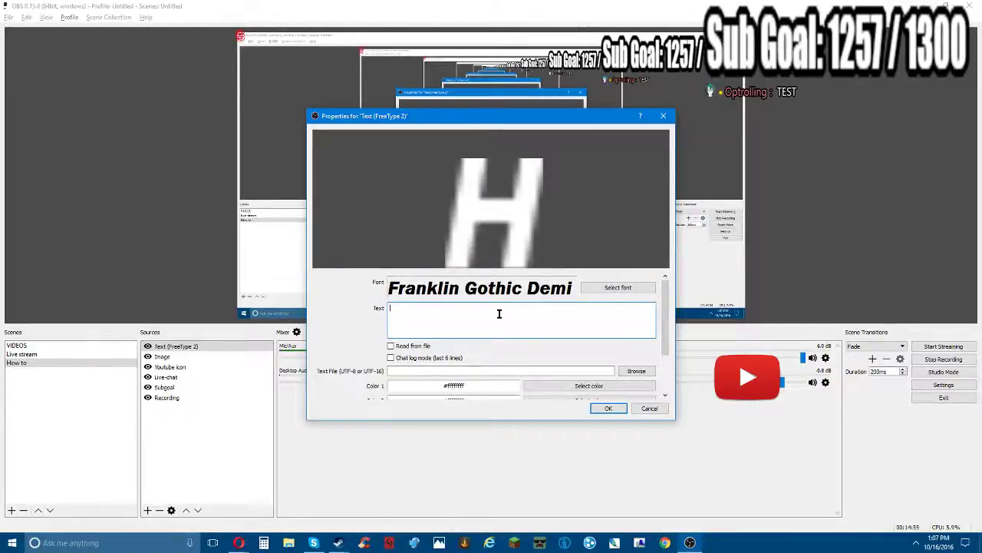
text(Optorl)
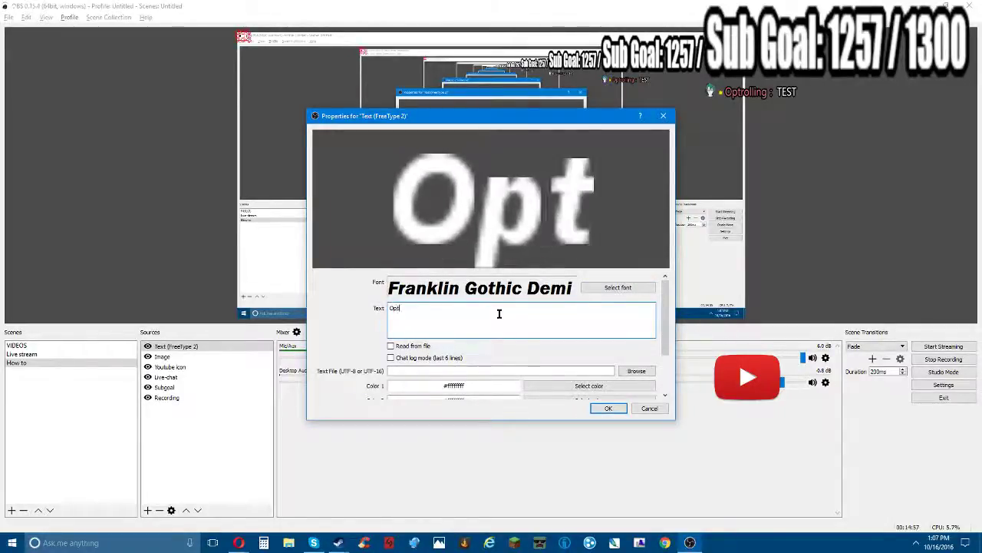
key(BackSpace)
key(BackSpace)
key(BackSpace)
text(rol)
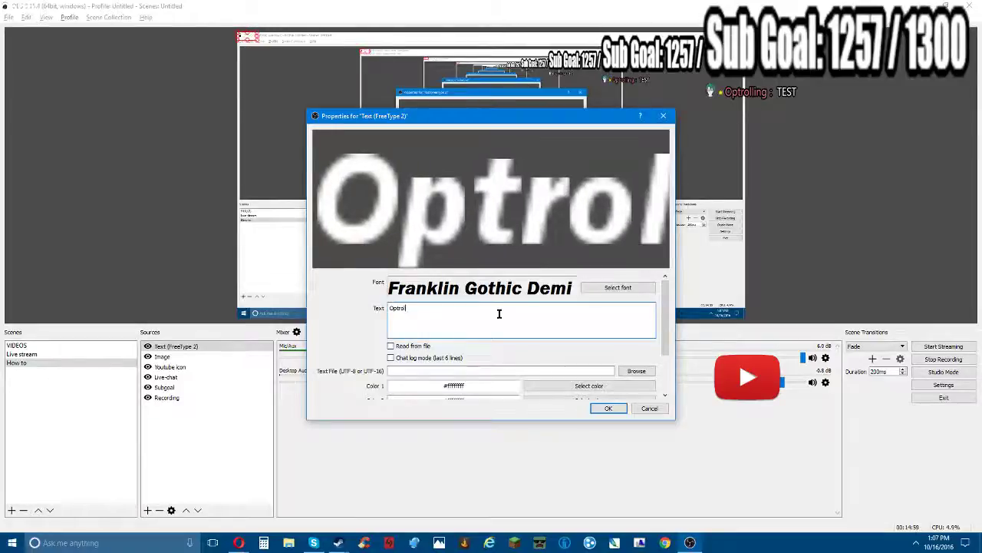
text(ling)
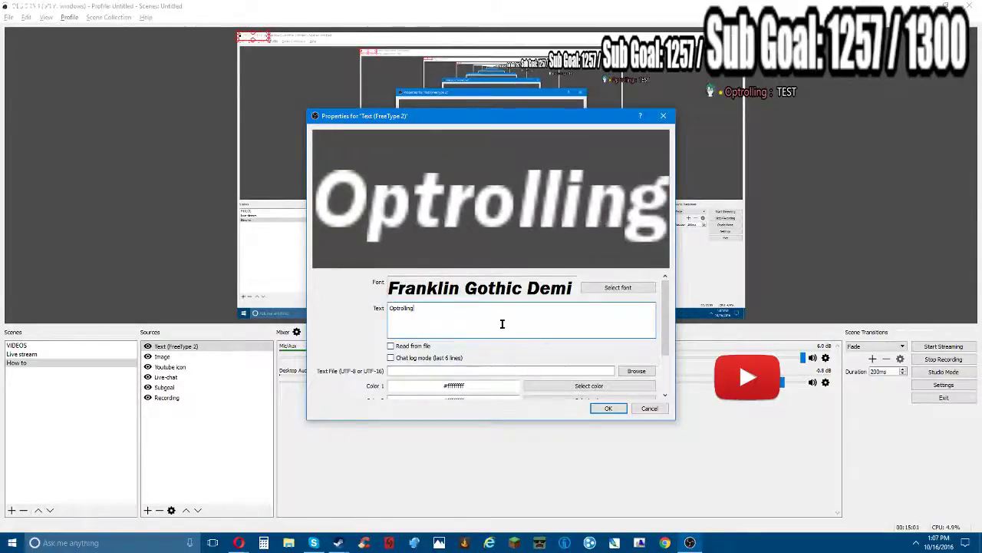
- Set both Color 1 and Color 2 of the text to light cyan (#55ffff) and apply the source properties
click(607, 386)
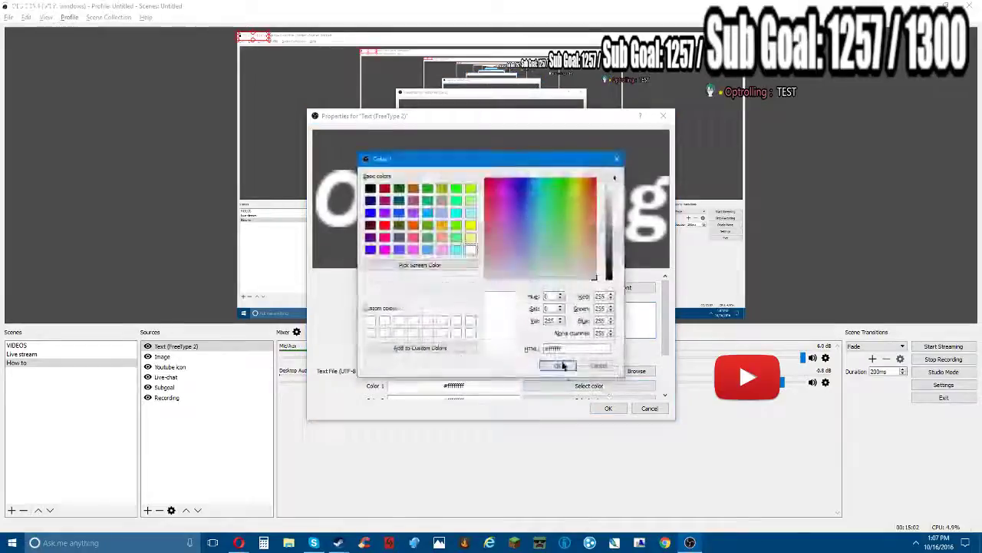
click(573, 367)
scroll(552, 338, down, 3)
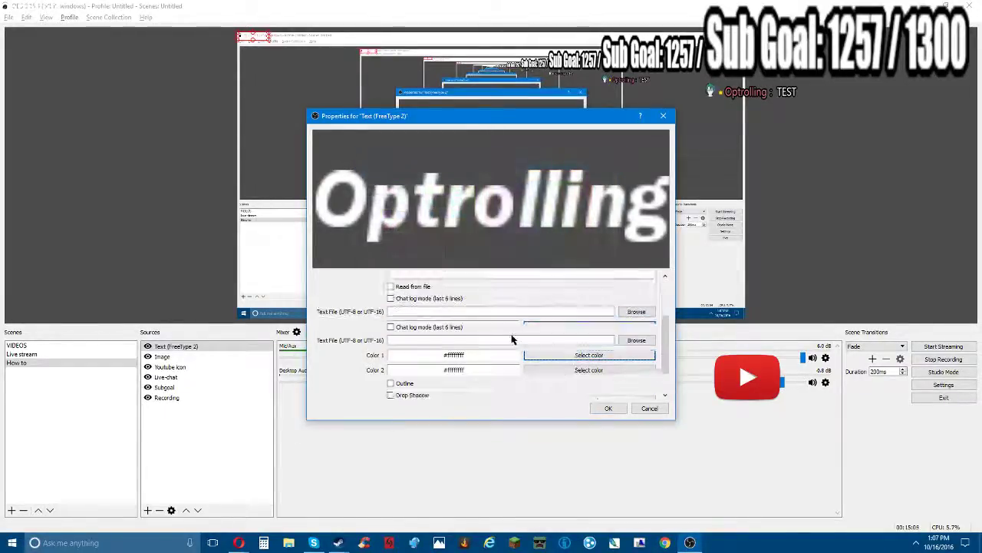
click(563, 328)
click(441, 237)
click(456, 249)
click(550, 367)
click(562, 342)
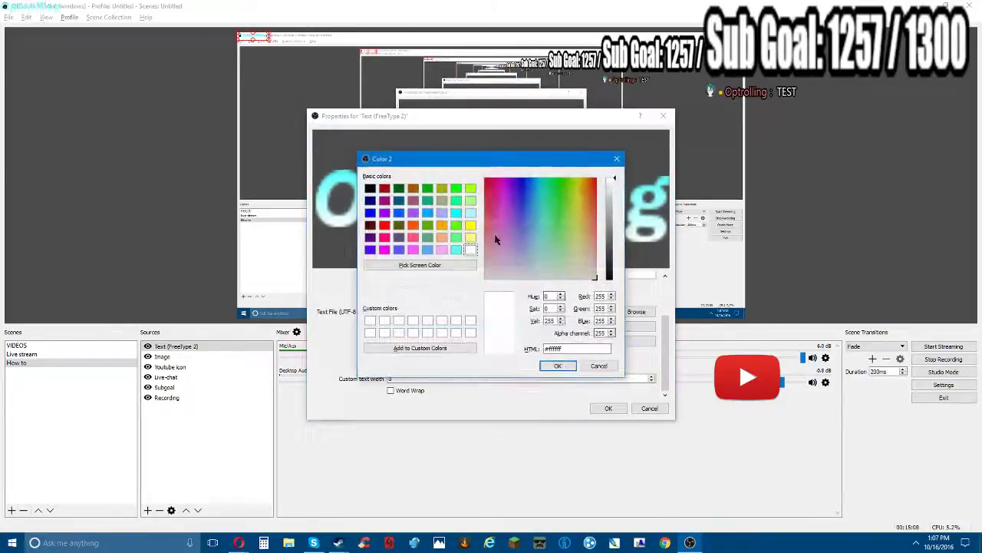
click(456, 249)
click(558, 365)
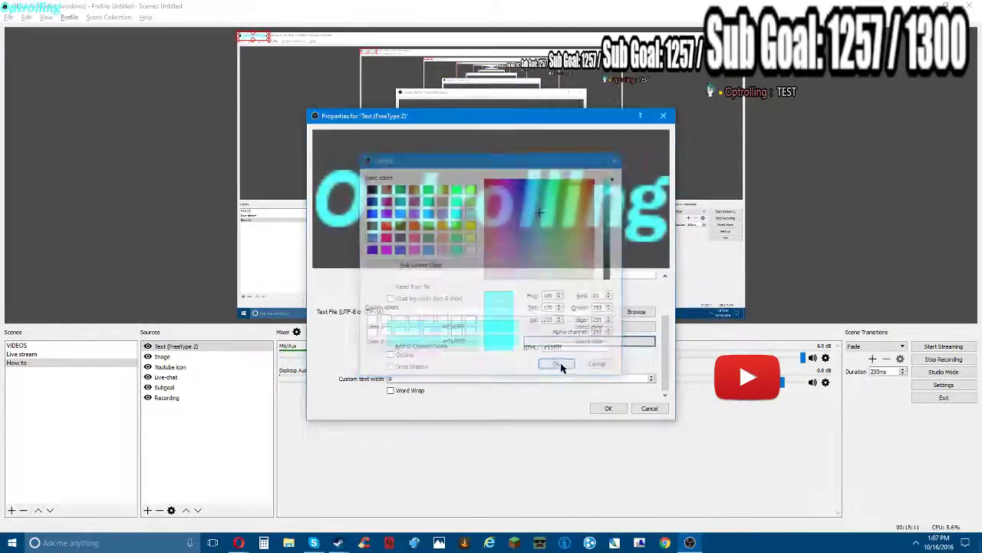
click(608, 408)
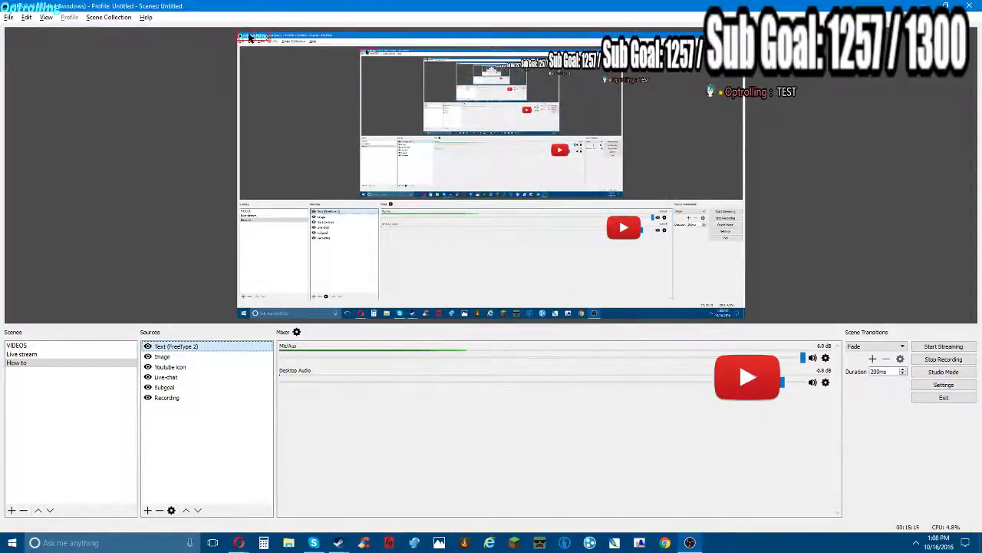
- Enlarge the channel name text, place it directly beside the YouTube icon and stretch it wider towards the canvas edge
drag(251, 36, 331, 281)
drag(258, 284, 693, 233)
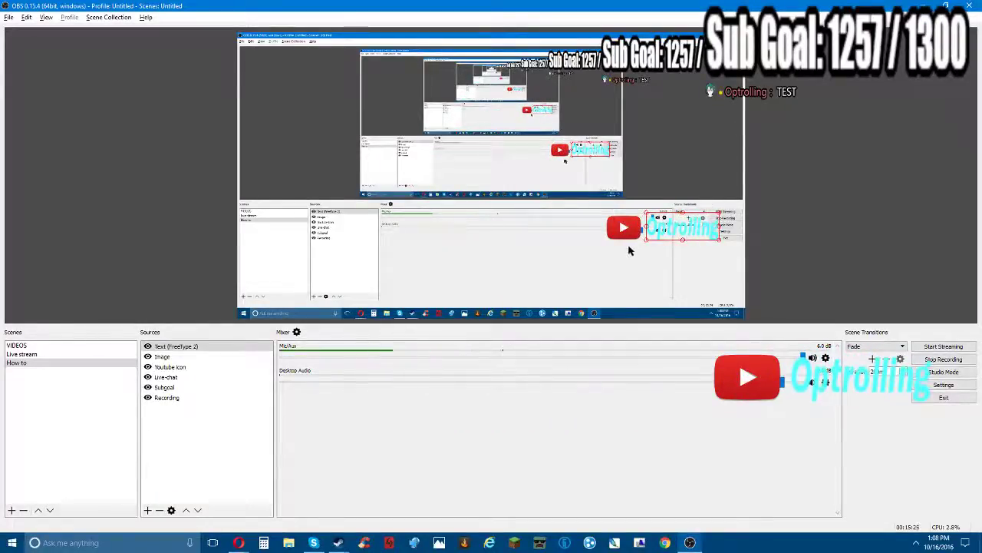
click(721, 228)
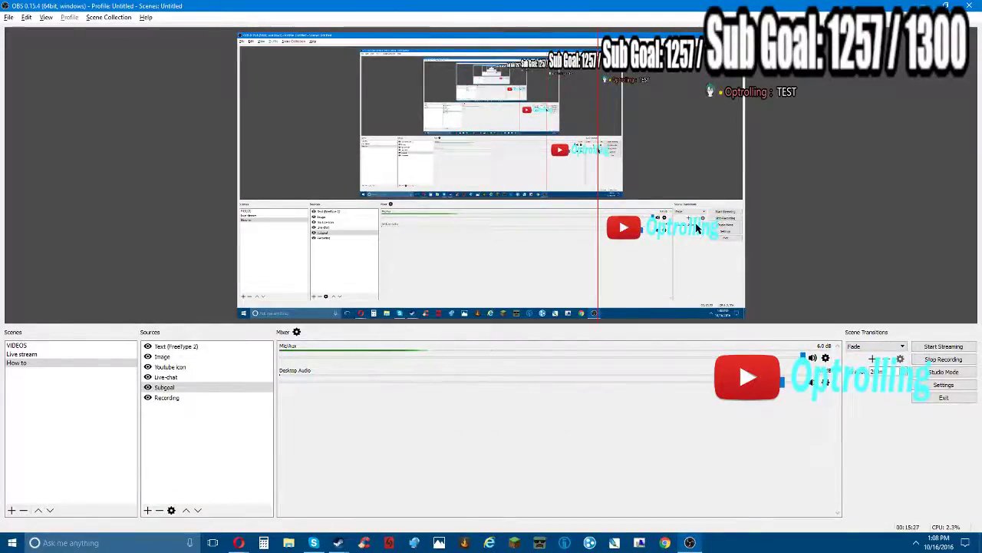
click(668, 227)
drag(721, 229, 740, 228)
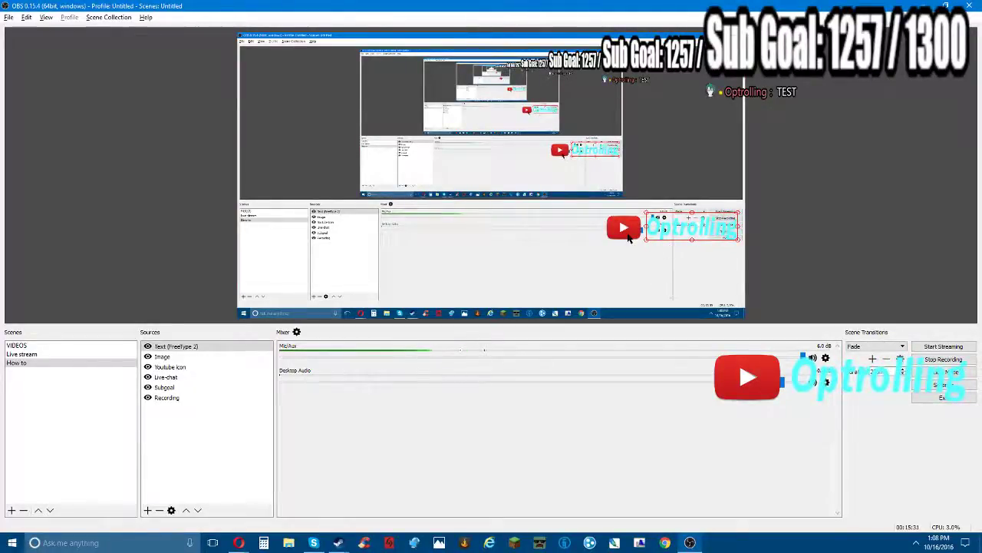
click(910, 220)
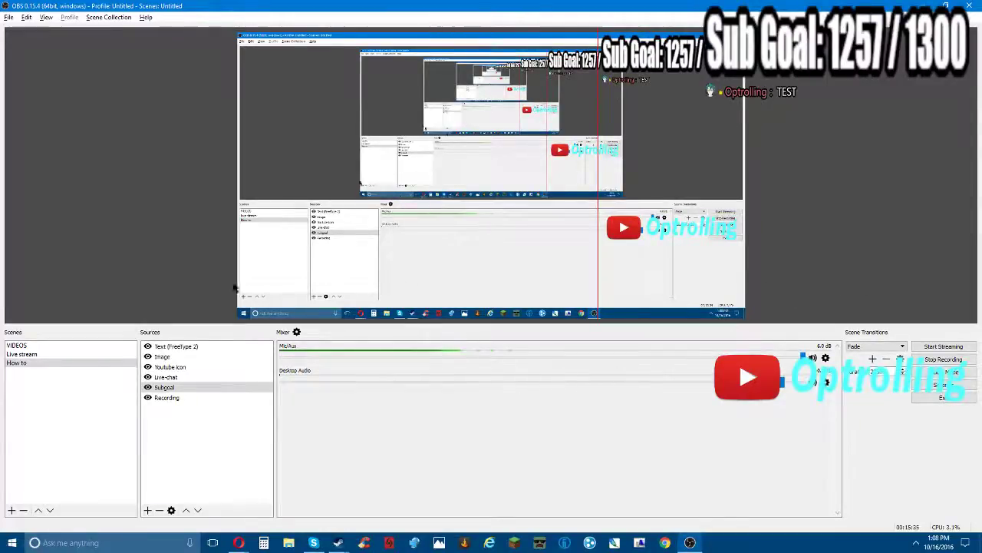
click(202, 223)
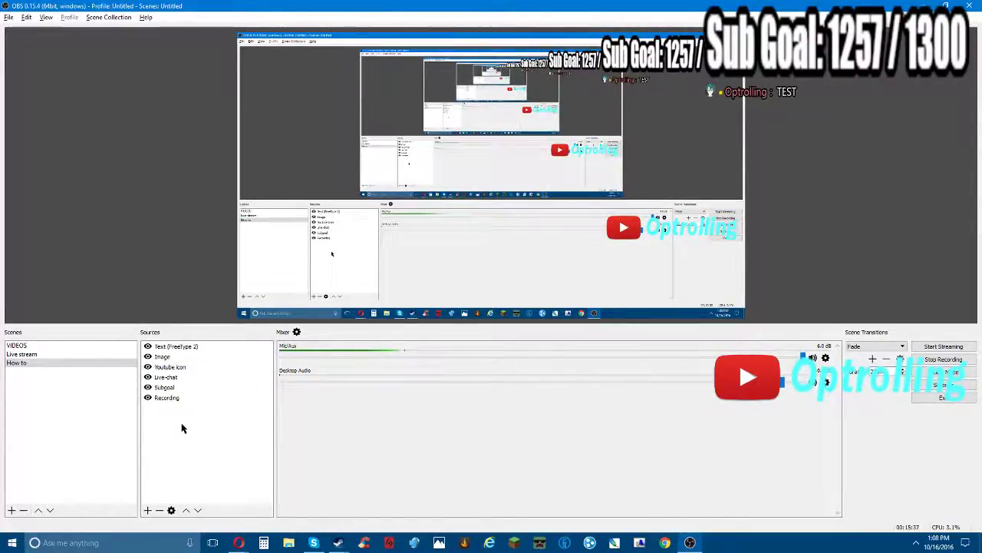
- Switch to the Opera browser and show the image results of the open Wallpapers search
click(239, 543)
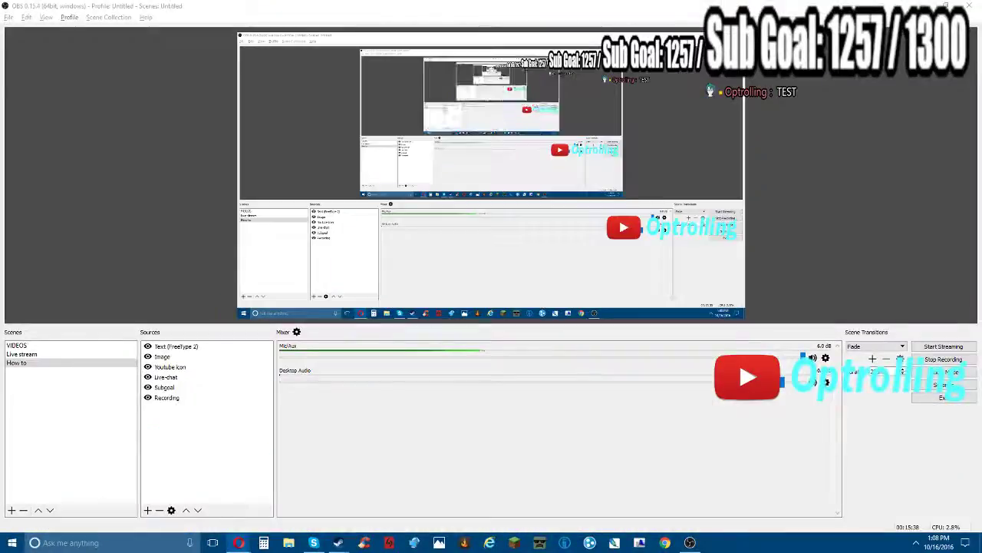
drag(693, 14, 0, 31)
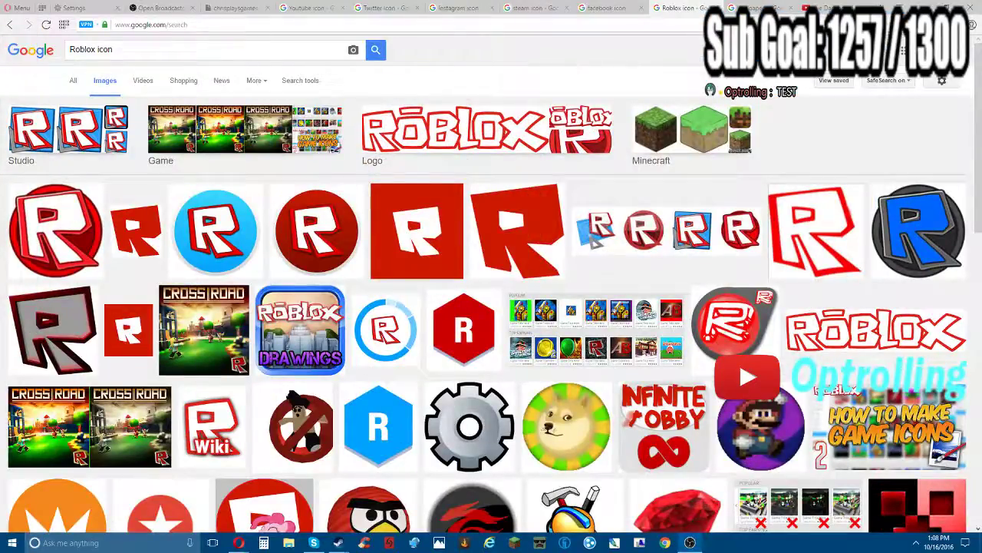
click(755, 7)
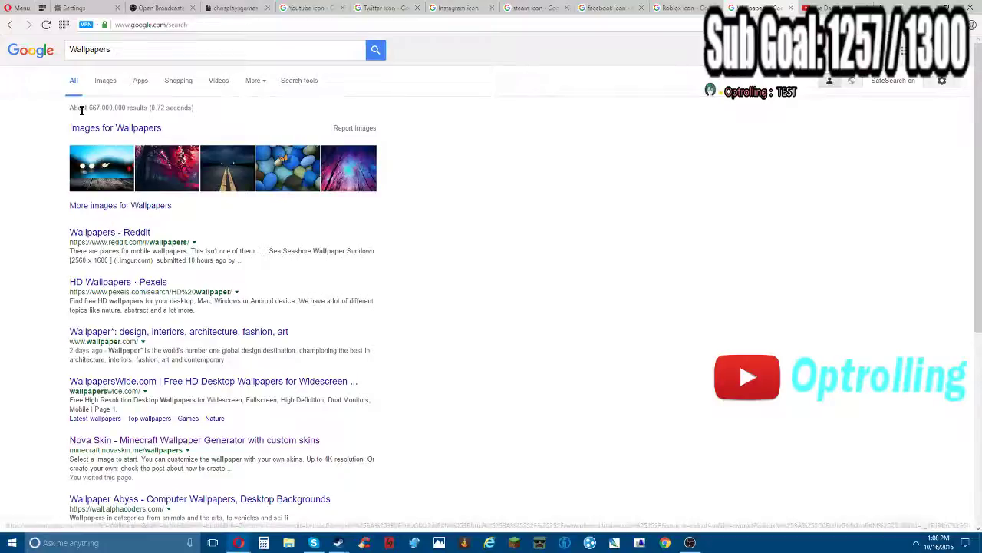
click(106, 81)
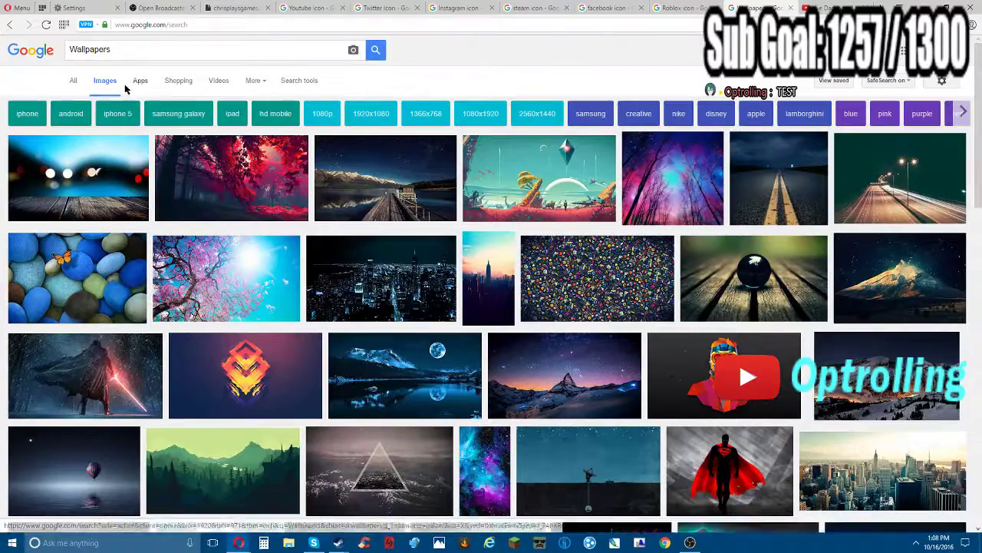
- Browse the Wallpapers image results for a suitable stream background
scroll(131, 91, down, 9)
scroll(521, 301, down, 5)
scroll(521, 301, down, 7)
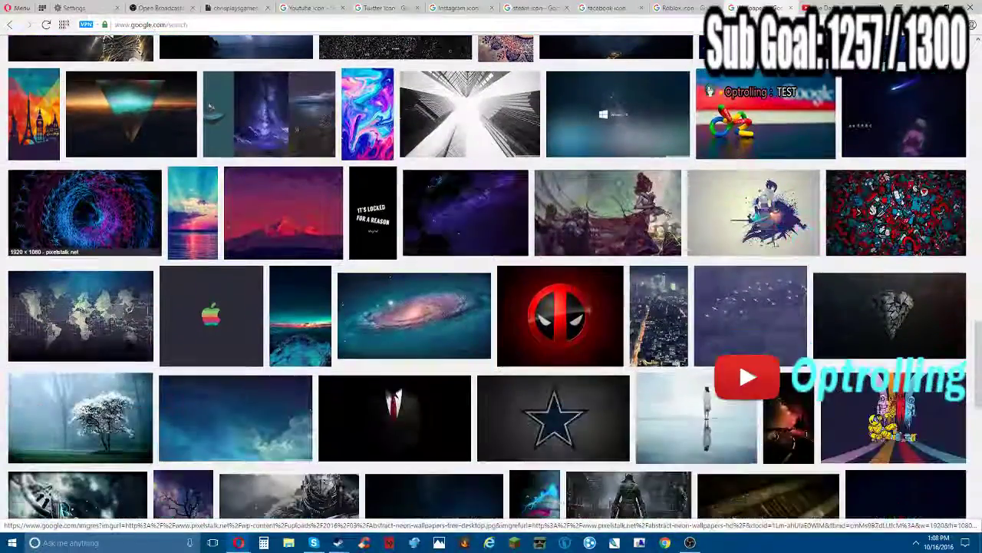
scroll(521, 301, down, 2)
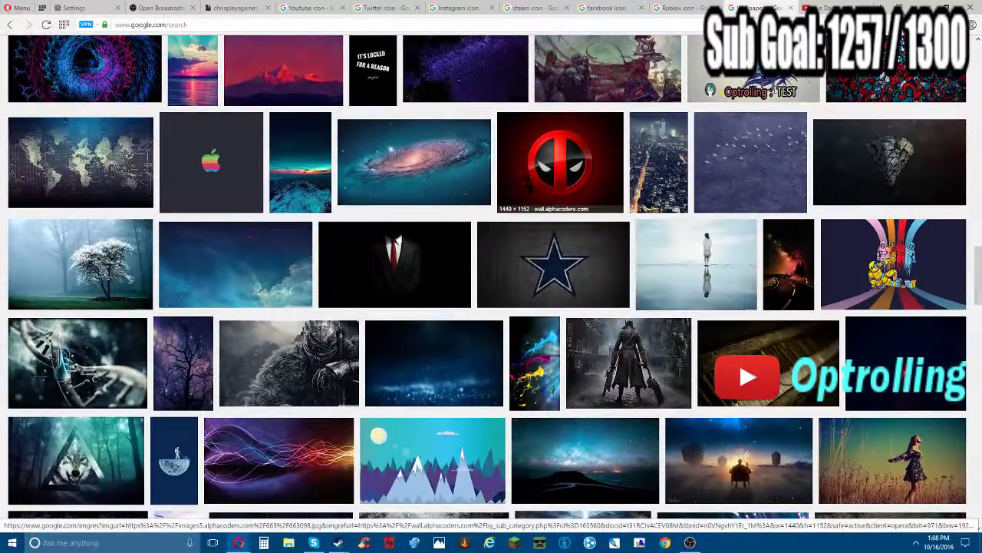
scroll(560, 161, up, 3)
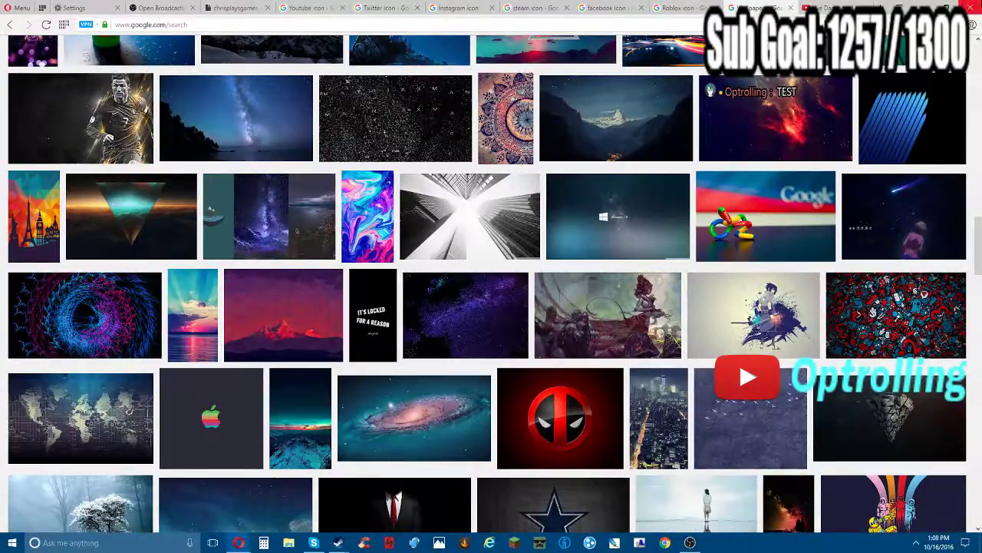
- Switch back to OBS Studio and add a new image source to the How to scene
click(923, 6)
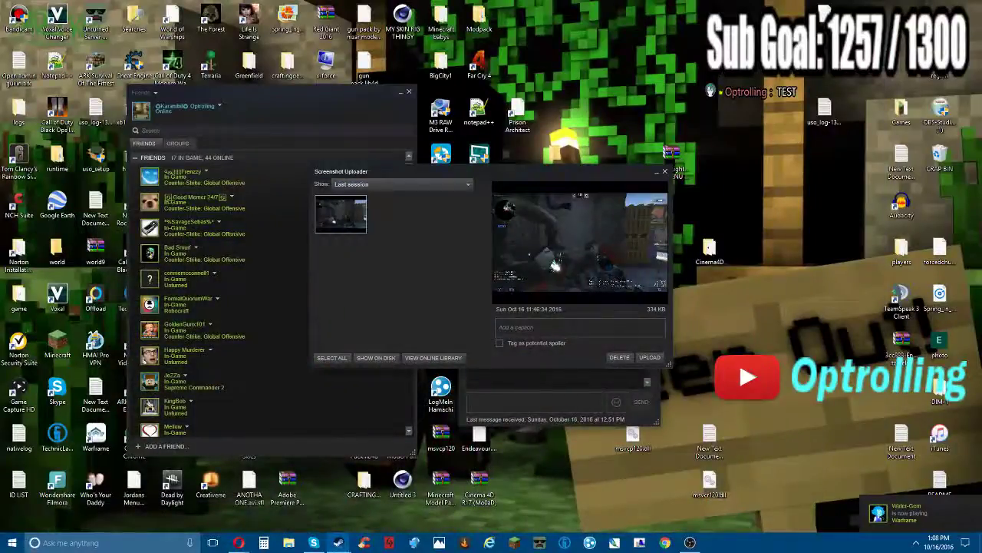
click(690, 542)
drag(476, 164, 470, 2)
right_click(177, 448)
mouse_move(205, 454)
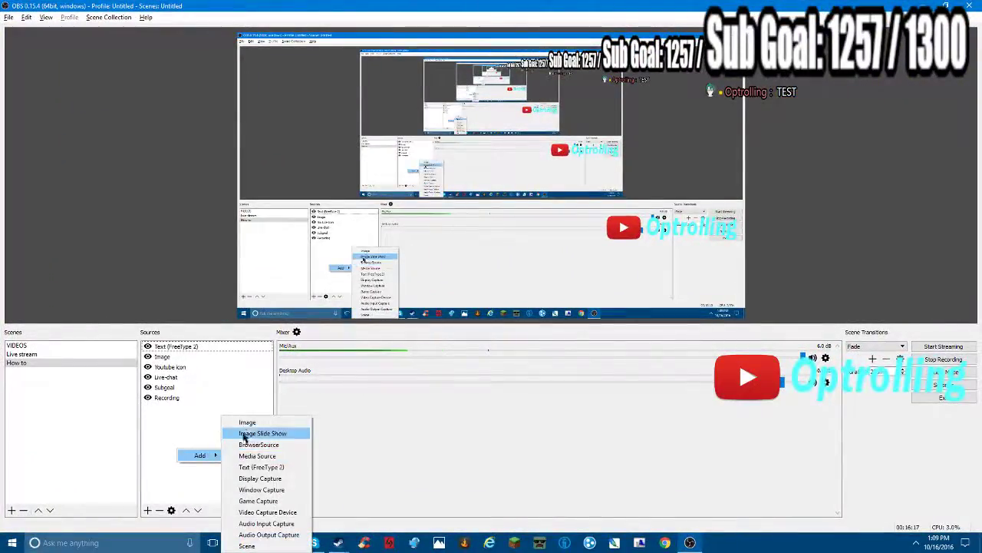
click(266, 419)
click(508, 340)
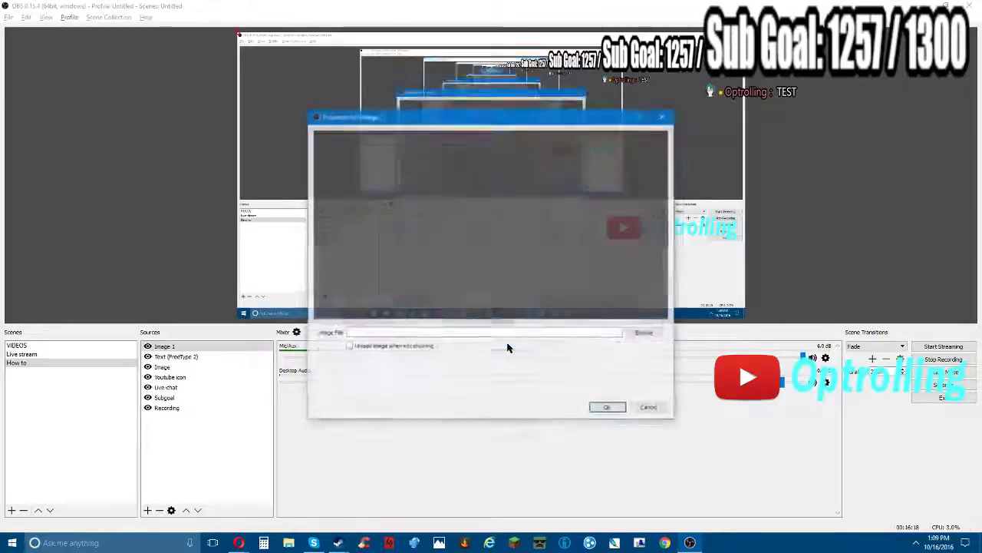
- Load the "Cool wallpaper" file from the Recording Drive (E:) into the image source and place it beneath all other sources
click(644, 333)
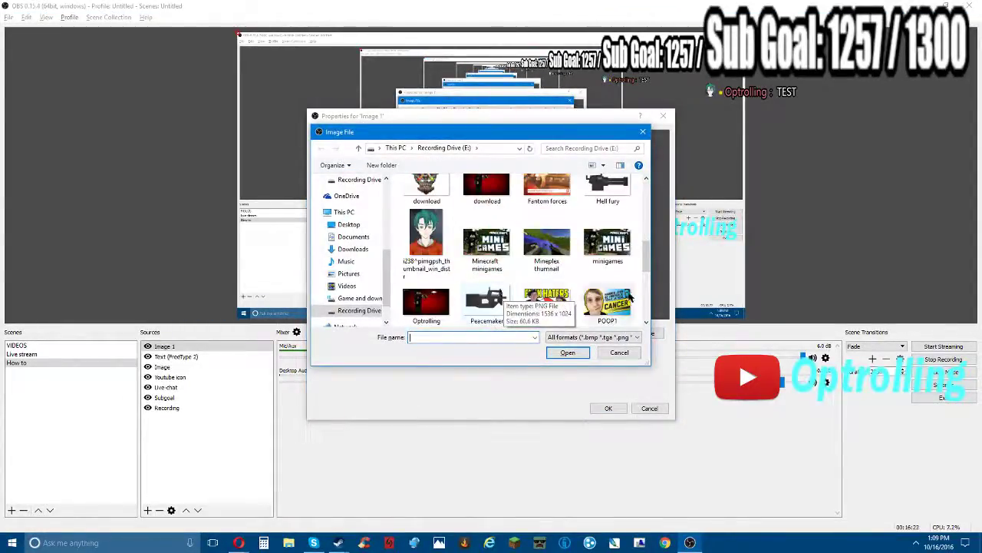
scroll(630, 297, down, 5)
scroll(592, 284, up, 8)
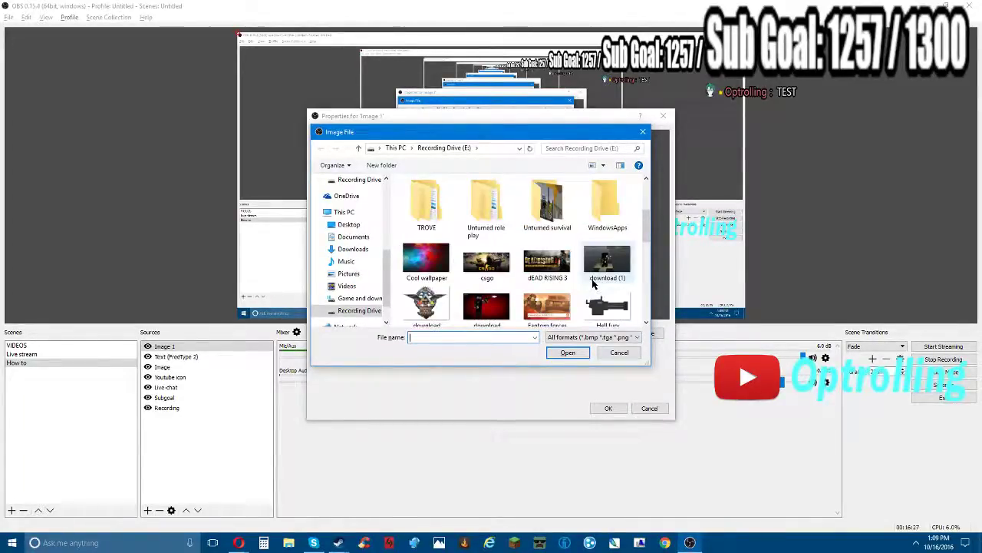
click(426, 261)
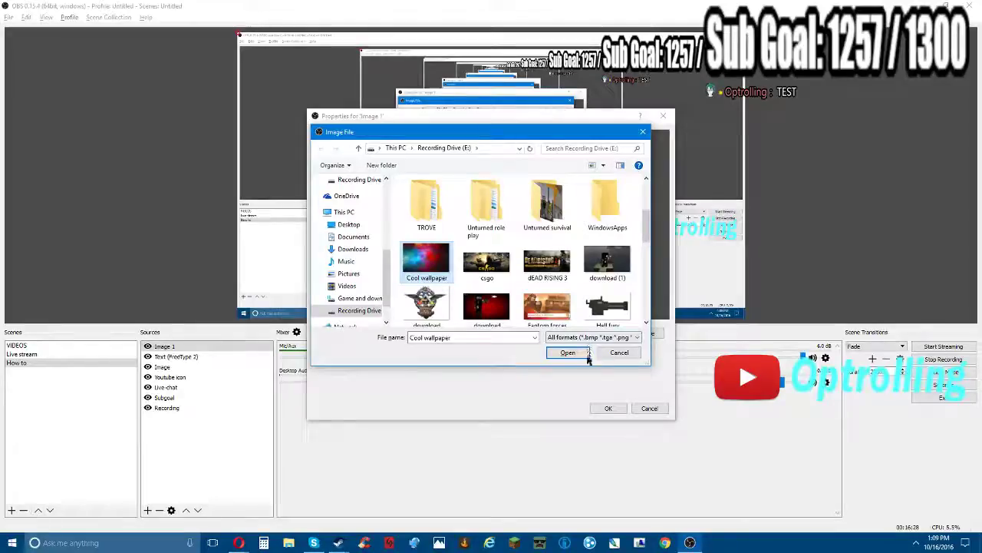
click(587, 355)
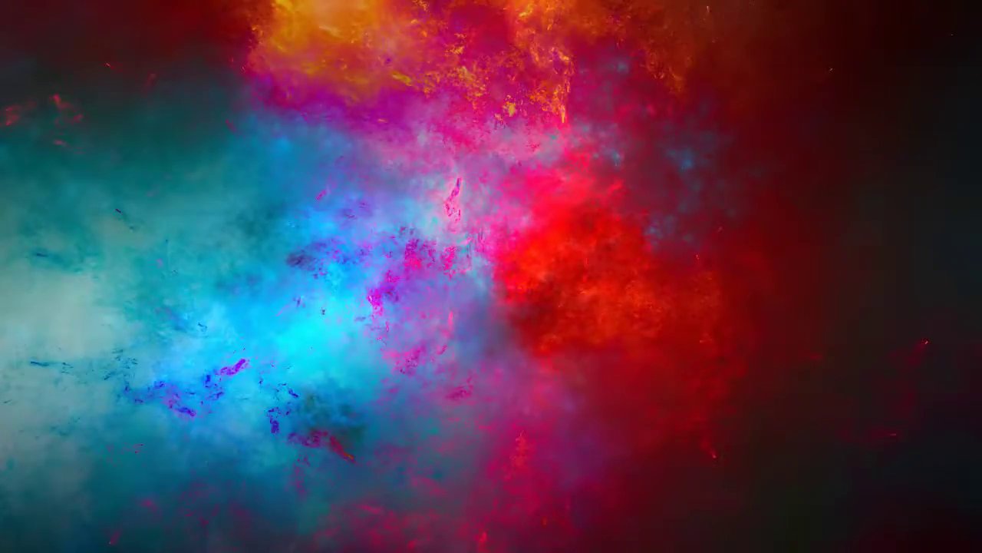
drag(180, 346, 180, 412)
- Shrink the Recording capture in the canvas corner so it sits beside the sub goal and channel name, leaving a wallpaper strip underneath
click(452, 231)
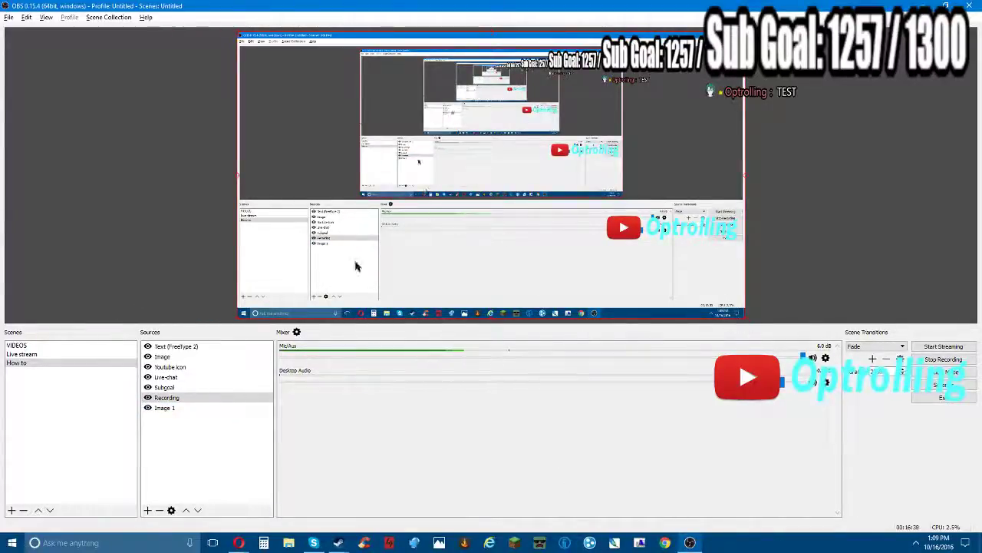
click(564, 281)
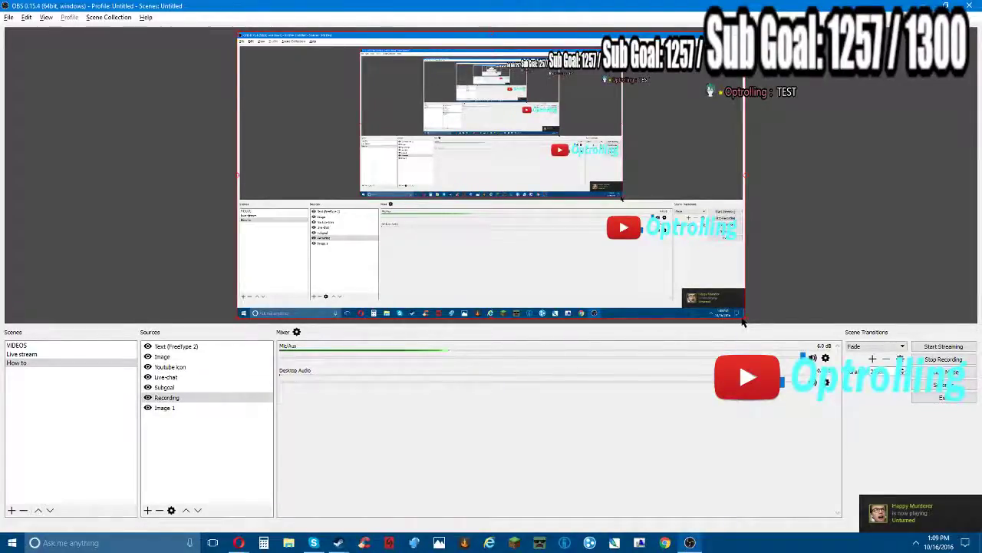
drag(745, 320, 574, 281)
drag(381, 247, 424, 241)
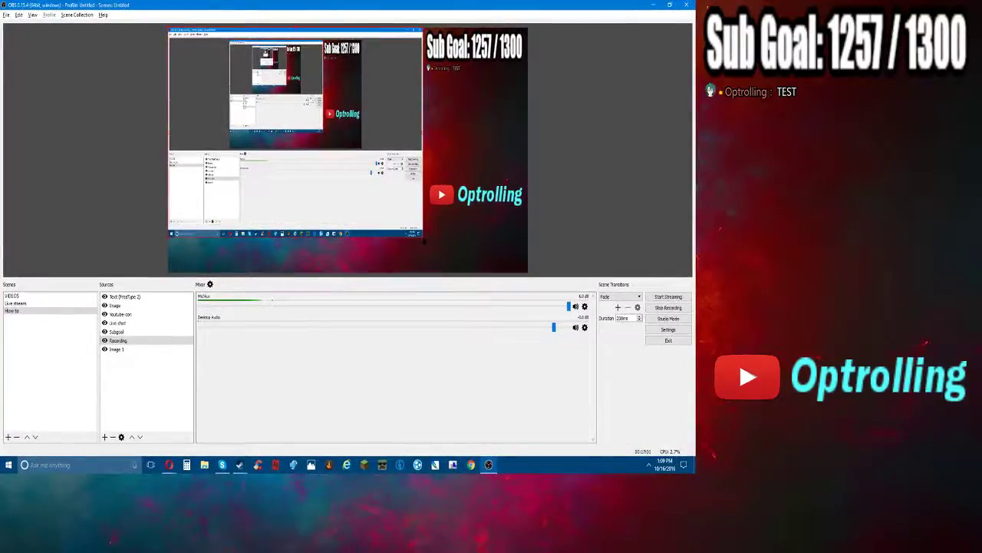
click(477, 169)
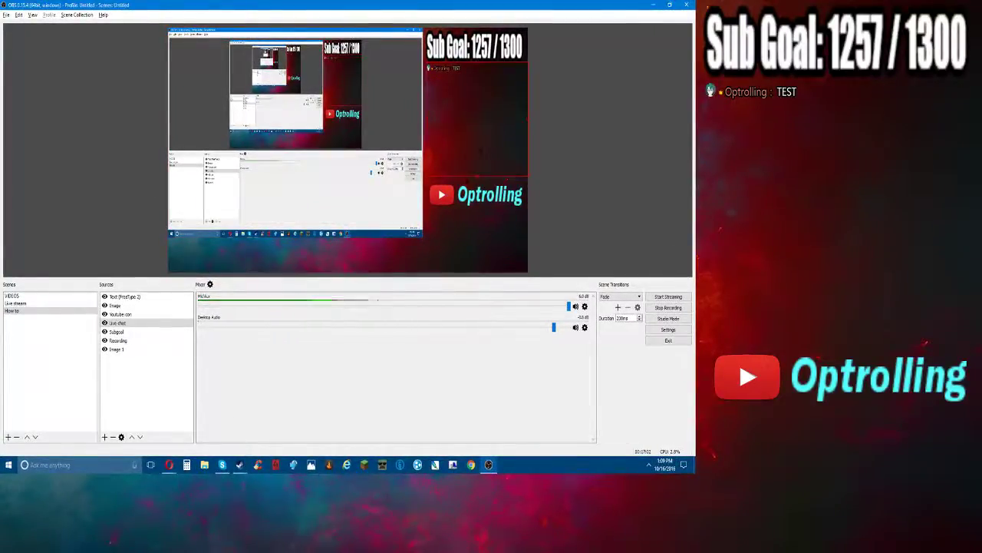
click(410, 235)
drag(421, 239, 227, 175)
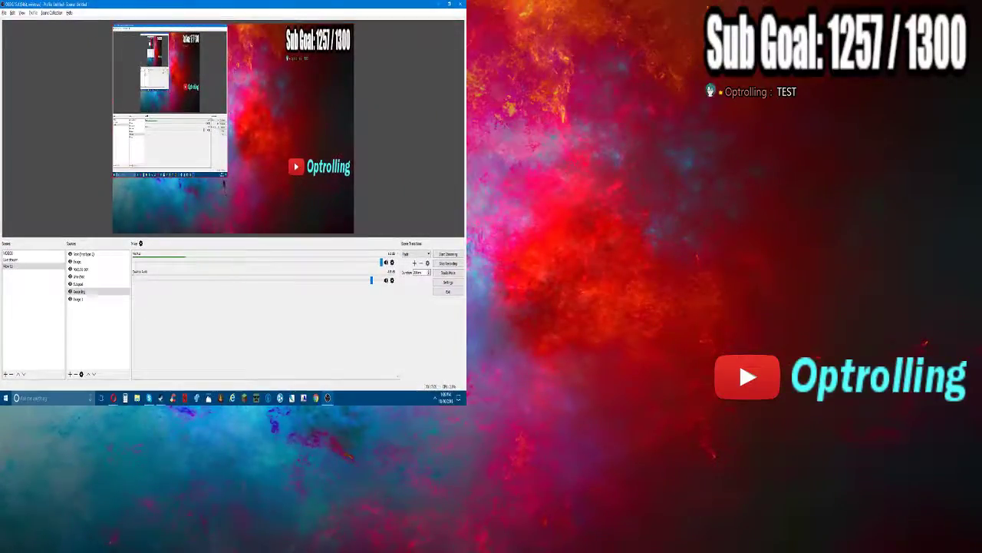
drag(227, 99, 405, 126)
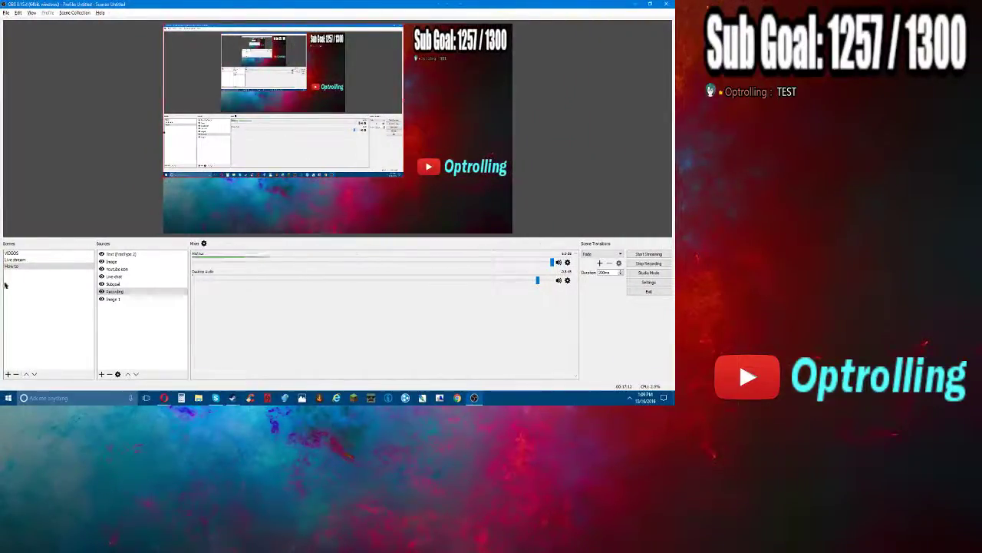
- Add a new Video Capture Device source to the scene and close its properties without changing any settings
right_click(104, 323)
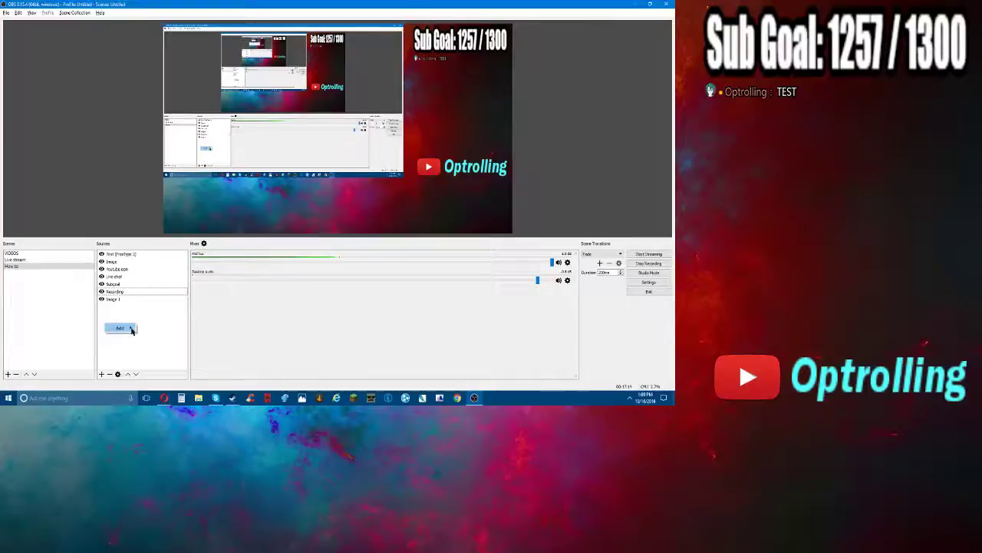
mouse_move(130, 328)
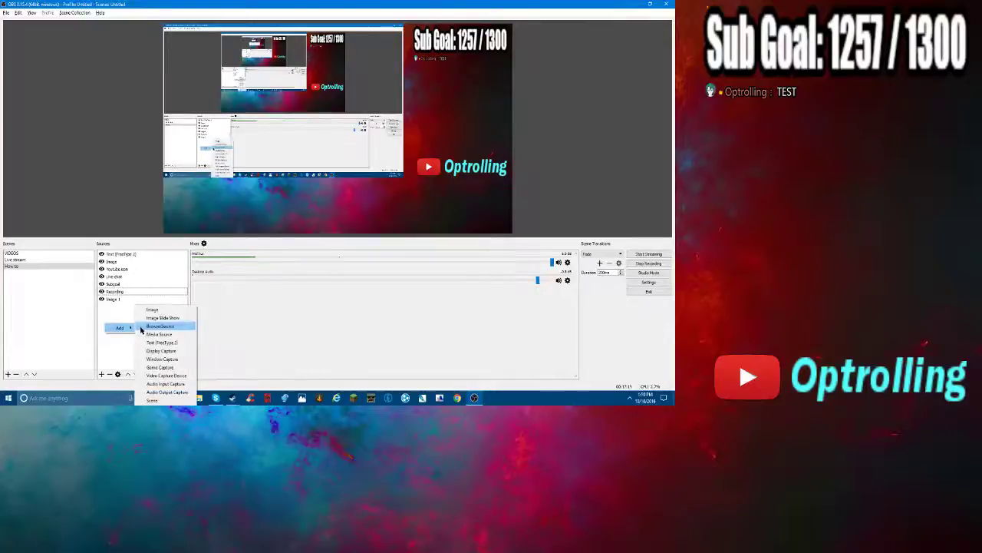
click(164, 375)
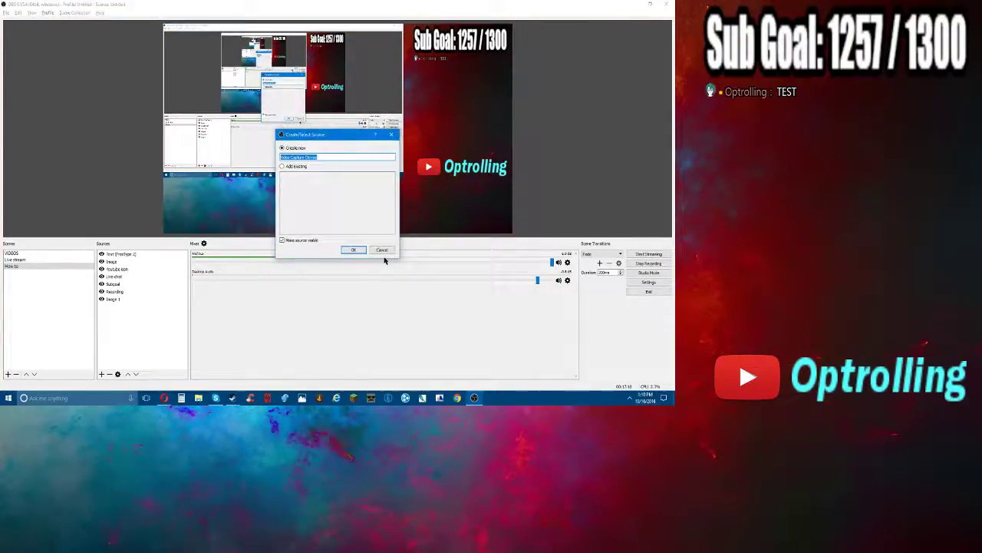
click(353, 250)
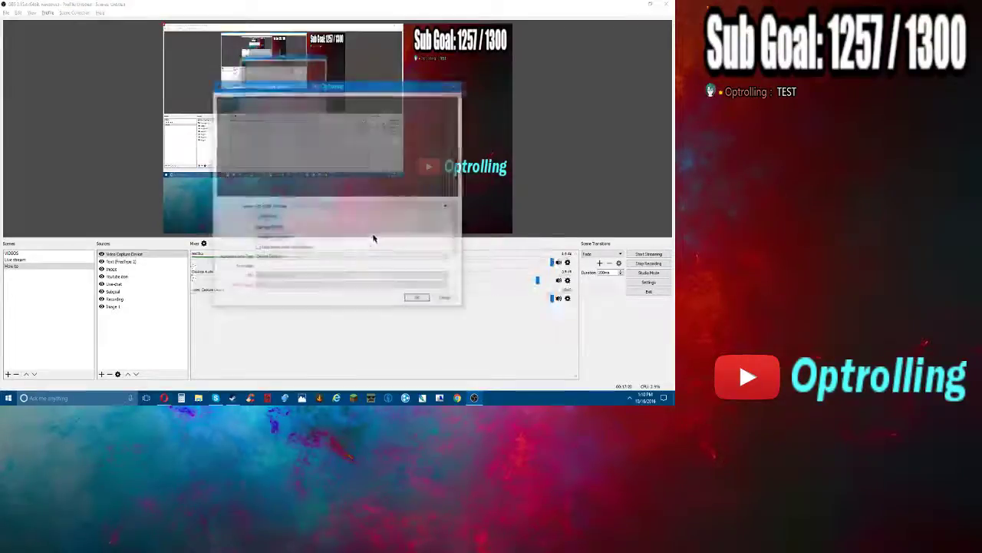
click(448, 299)
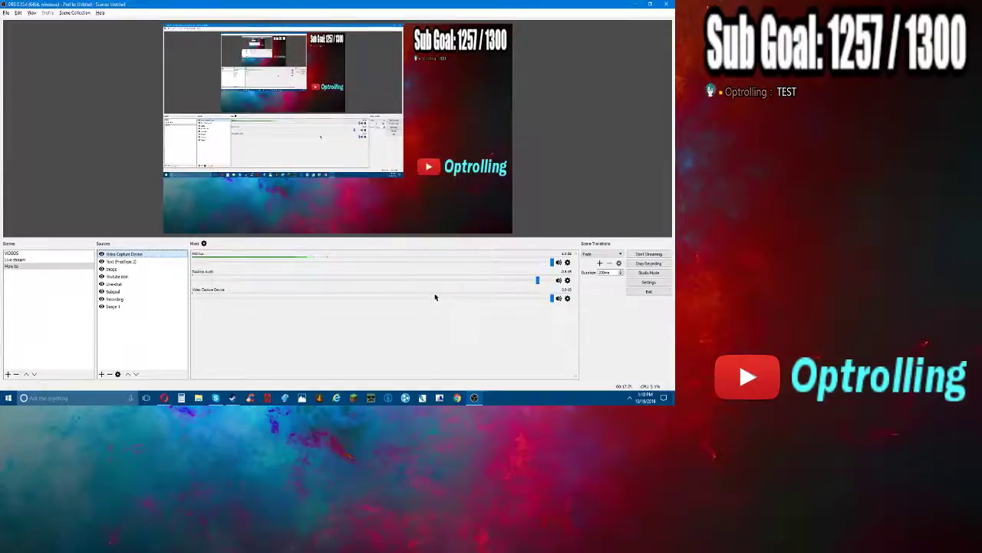